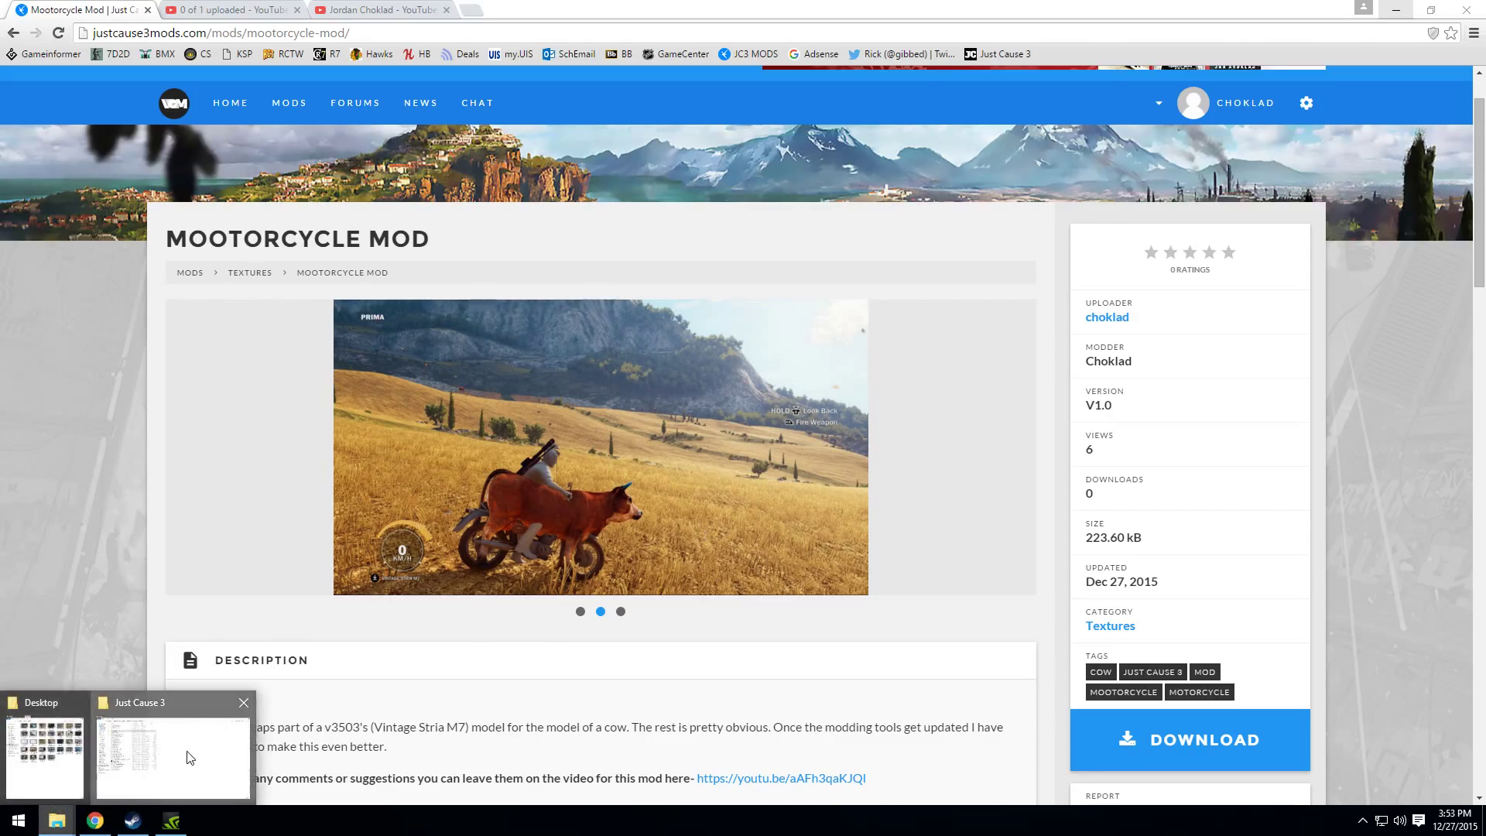
# - Bring the Just Cause 3 install folder window to the front in File Explorer
pyautogui.click(186, 760)
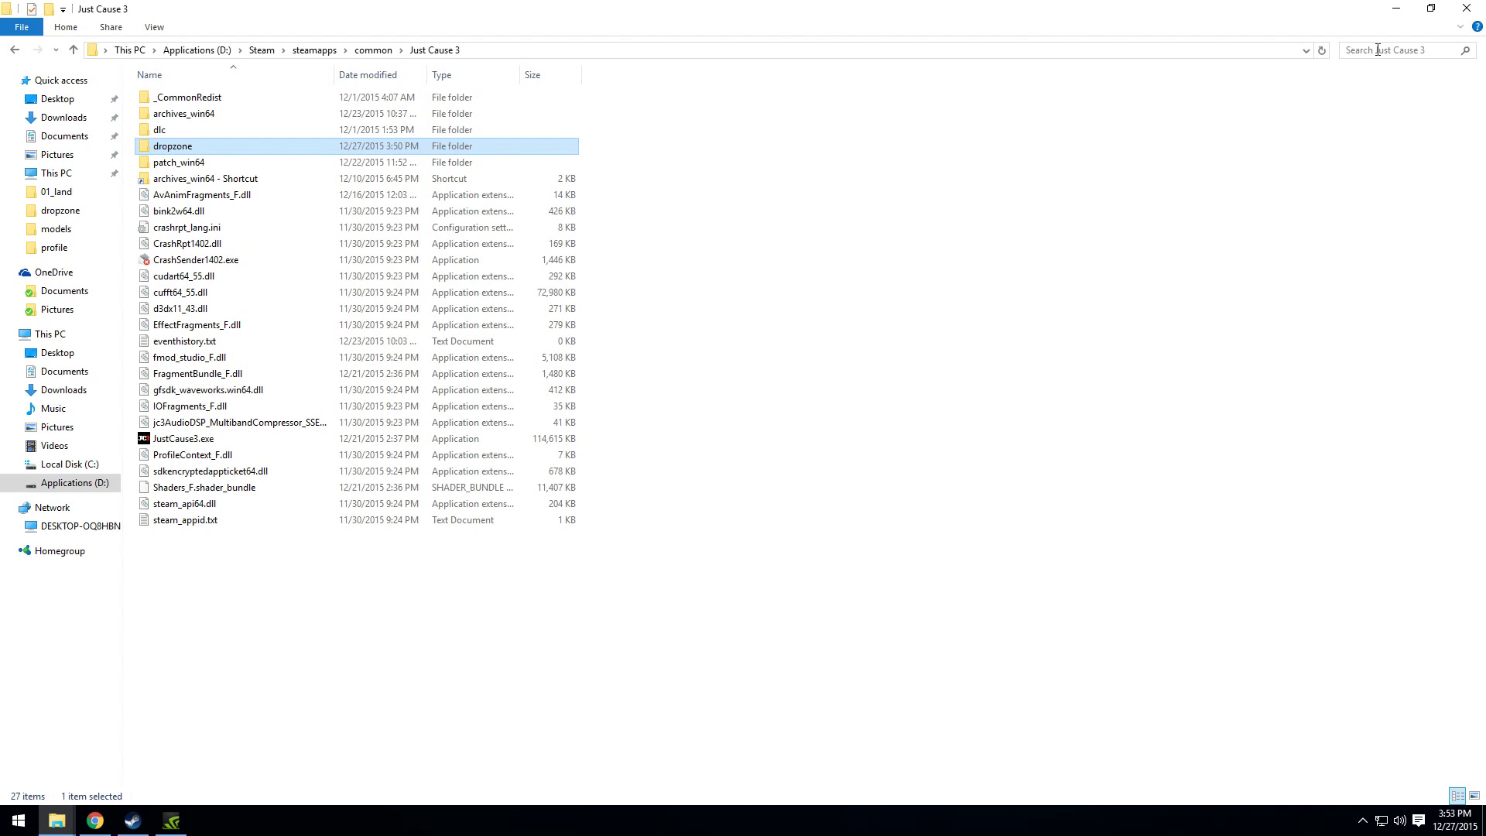
# - Search the Just Cause 3 folder for .rbm files (3,287 results), then return to the folder listing
pyautogui.click(1378, 49)
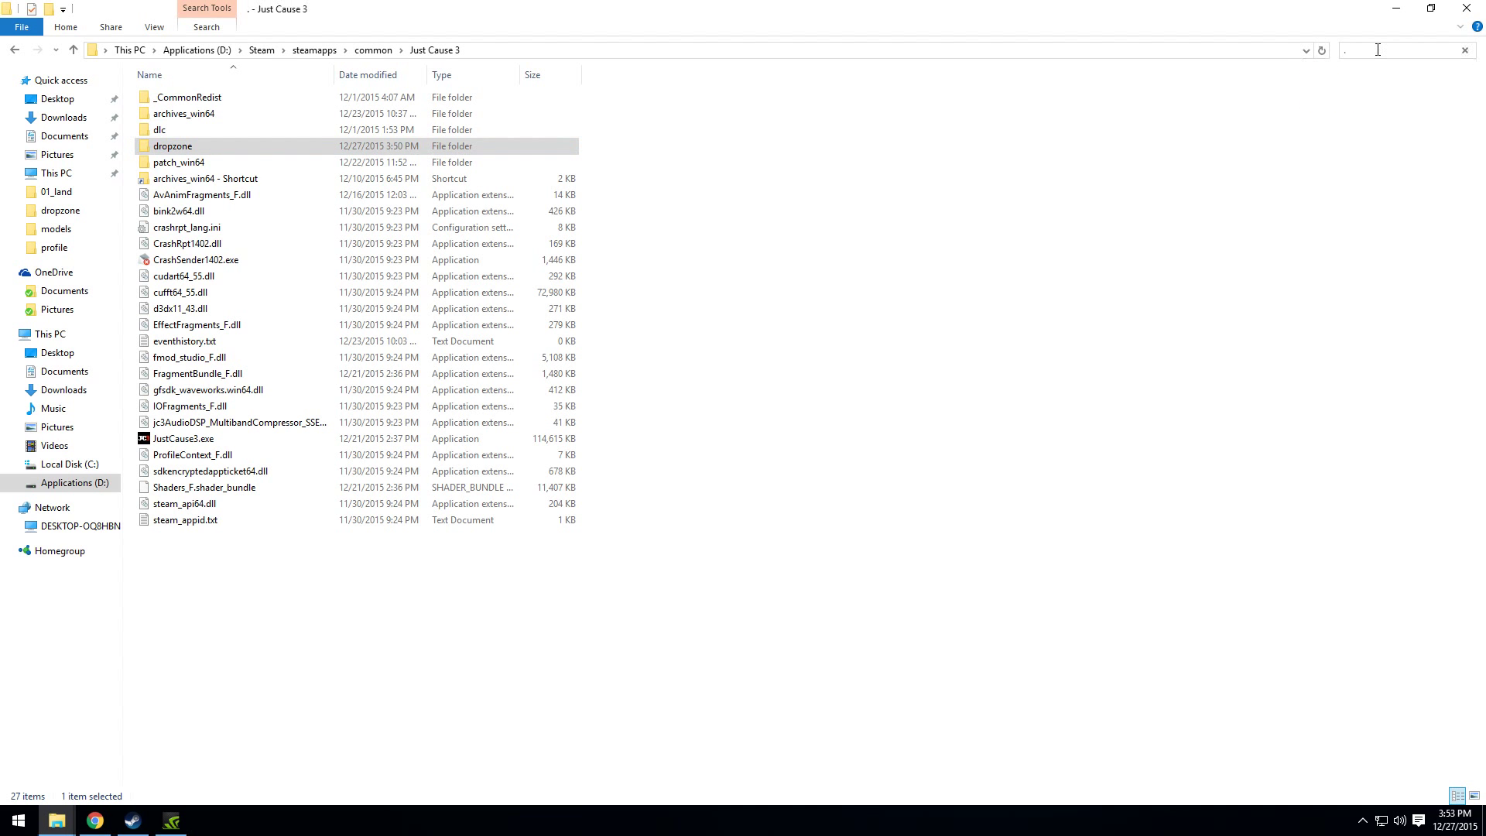
pyautogui.write('.rbm')
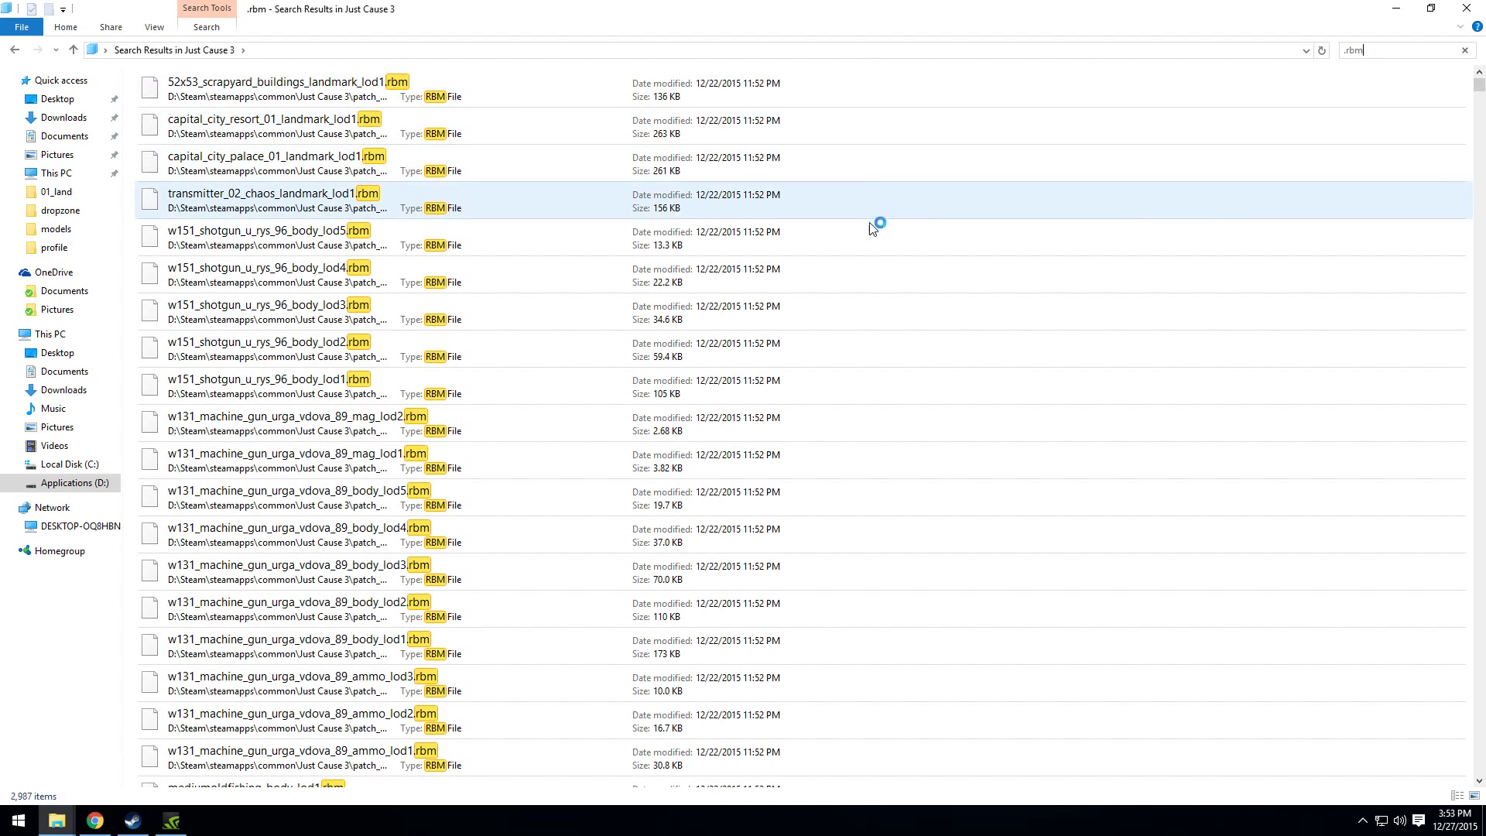
pyautogui.scroll(-10, 1093, 447)
pyautogui.scroll(-5, 1094, 448)
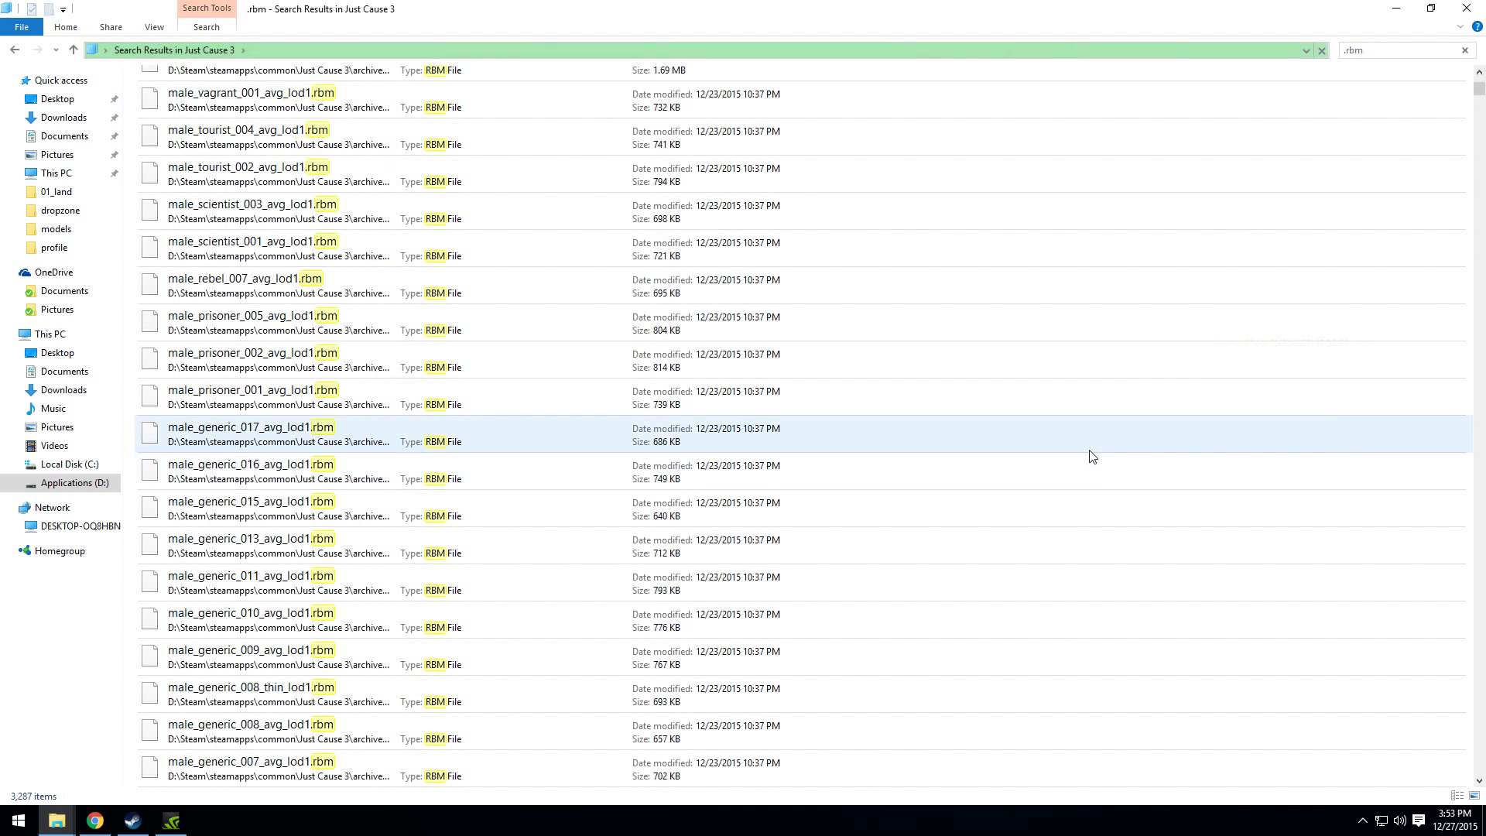
pyautogui.scroll(-5, 1093, 446)
pyautogui.scroll(-5, 1094, 448)
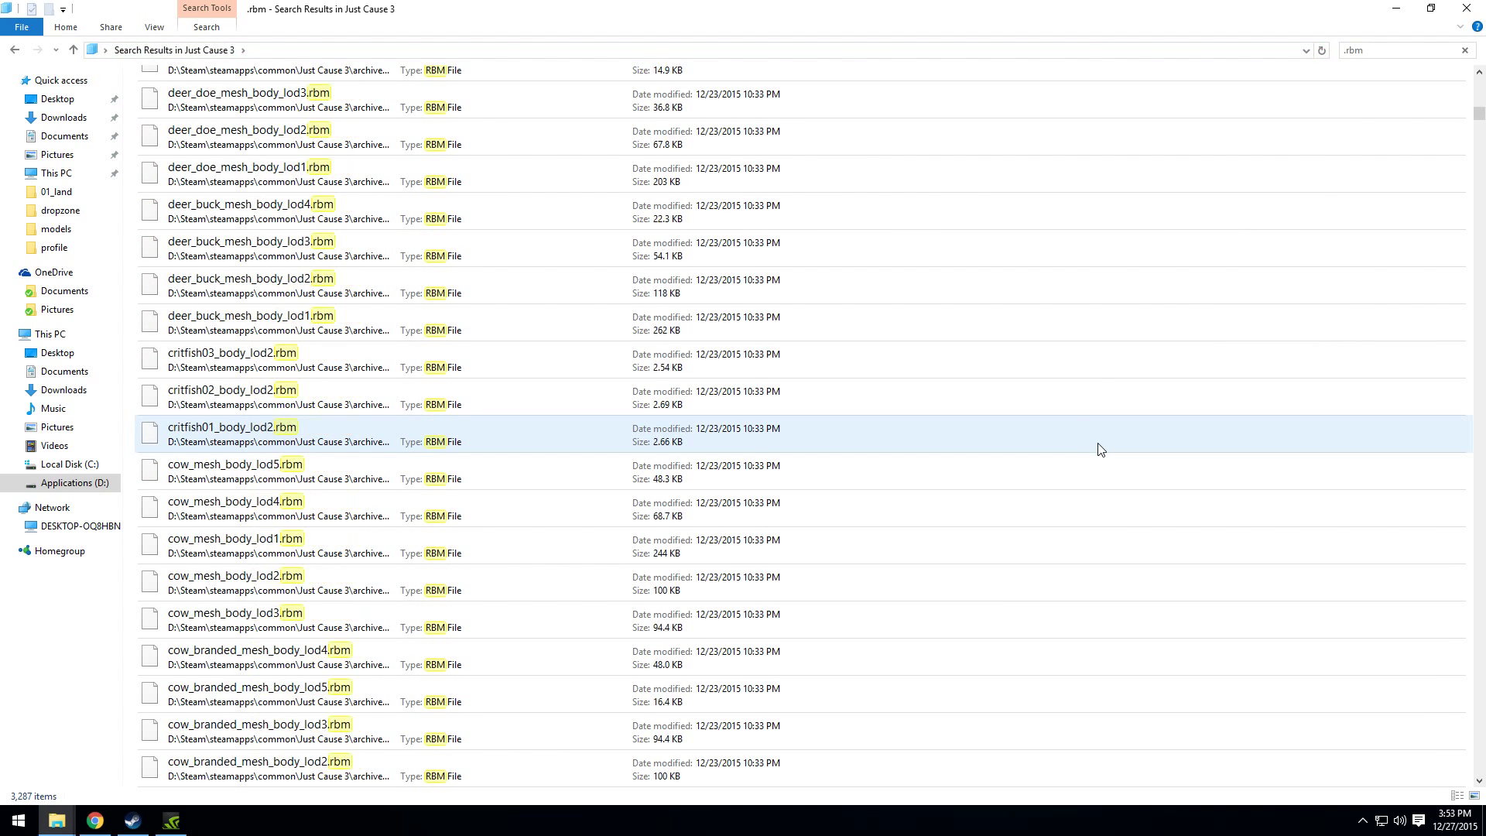
pyautogui.scroll(-5, 1097, 449)
pyautogui.scroll(-5, 1103, 452)
pyautogui.scroll(-5, 1103, 451)
pyautogui.scroll(-5, 1103, 451)
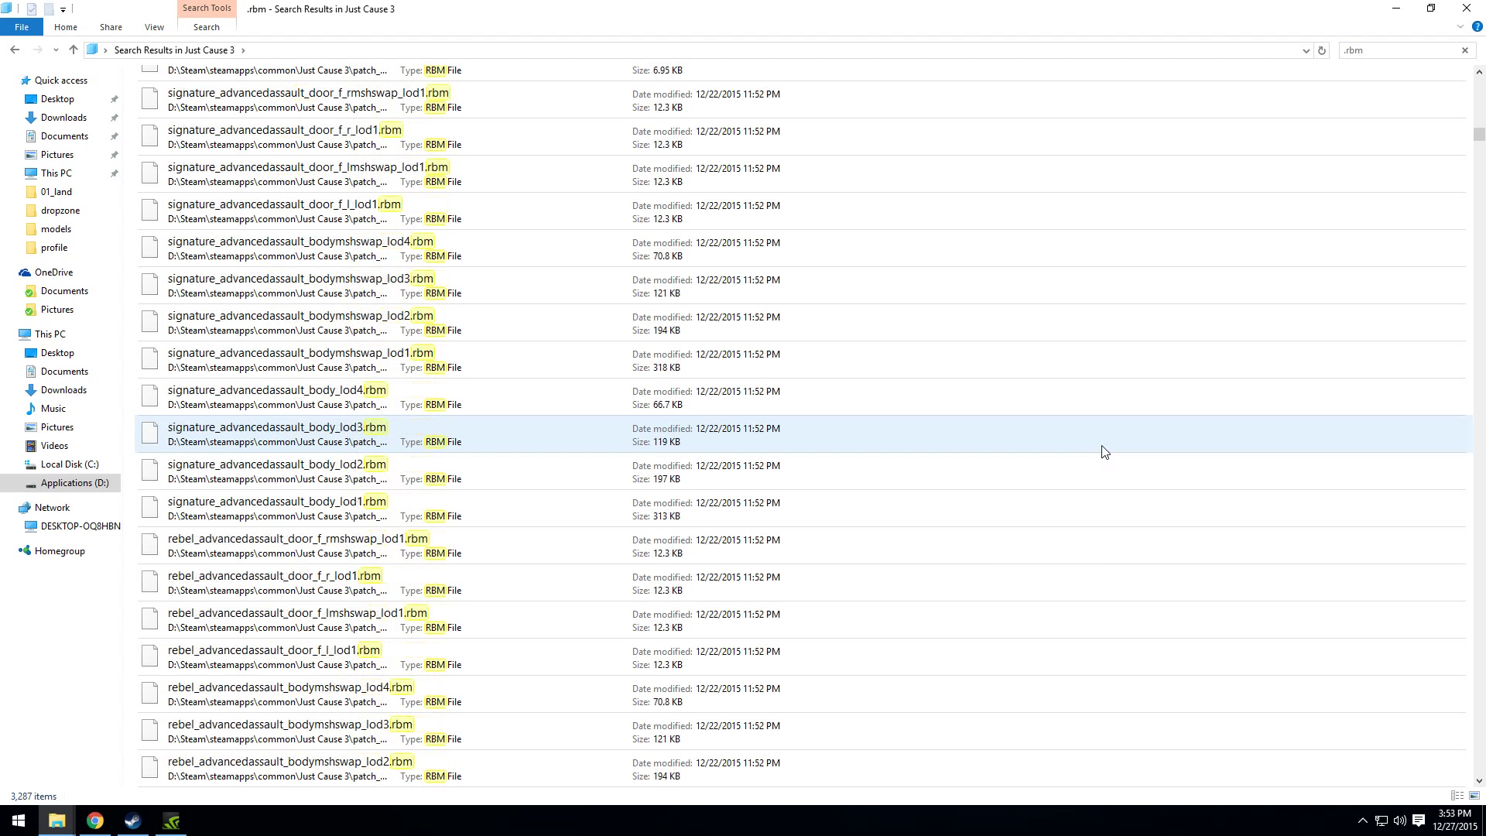
pyautogui.scroll(-5, 1103, 452)
pyautogui.scroll(-5, 1104, 452)
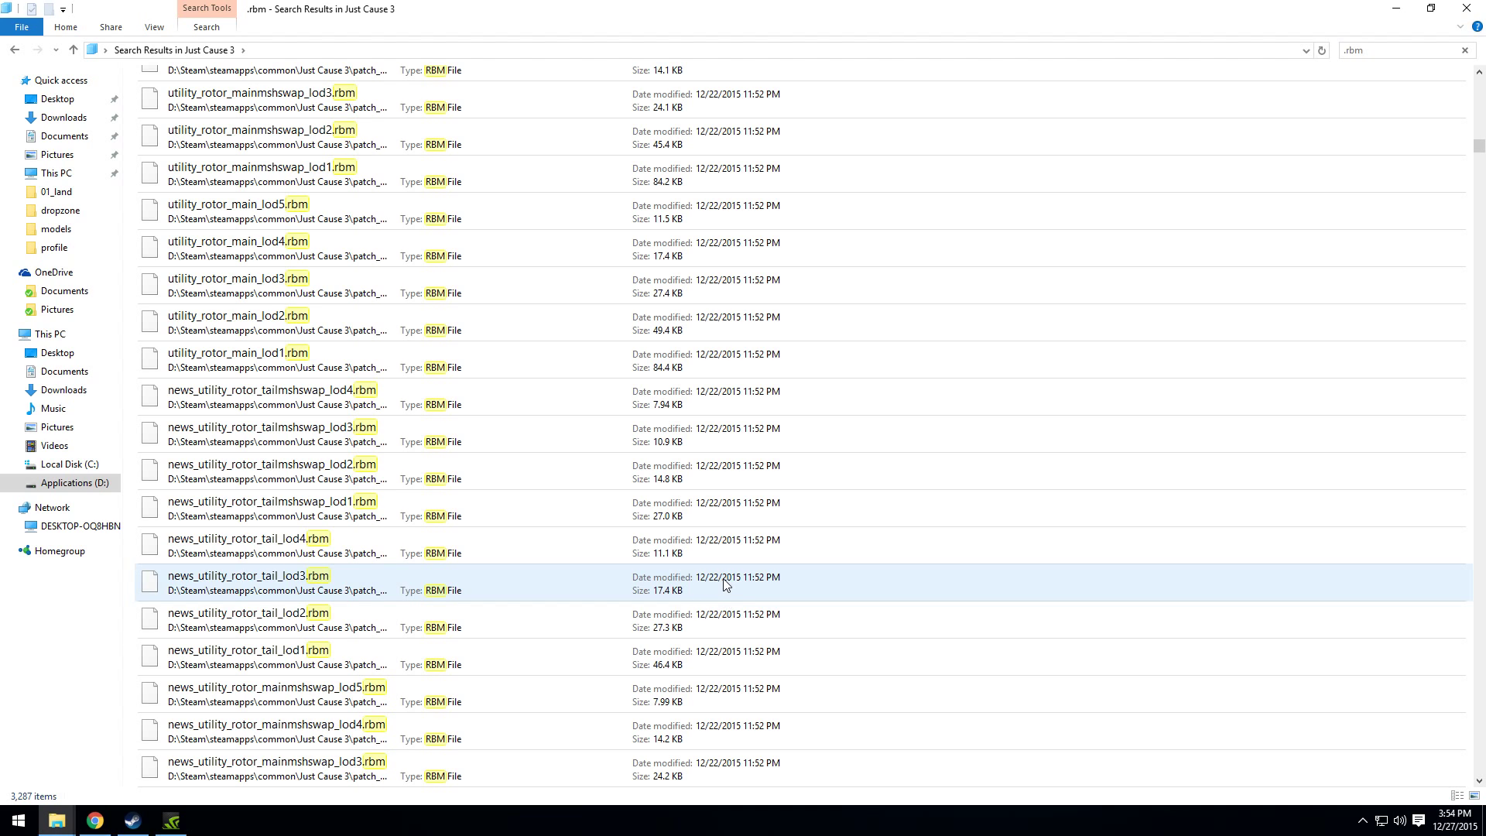
pyautogui.scroll(-3, 802, 577)
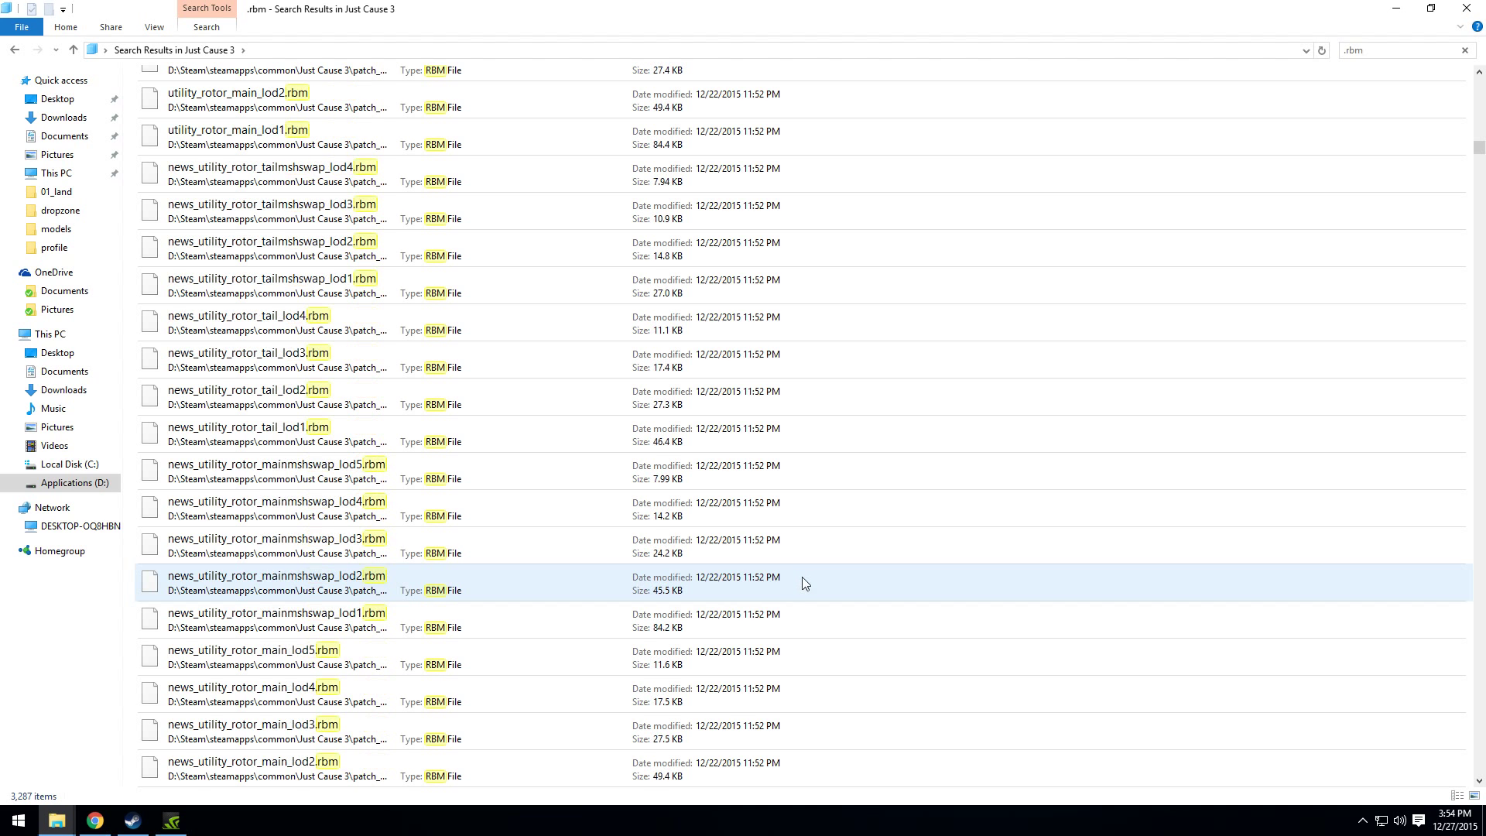
pyautogui.scroll(-2, 802, 577)
pyautogui.scroll(-1, 802, 577)
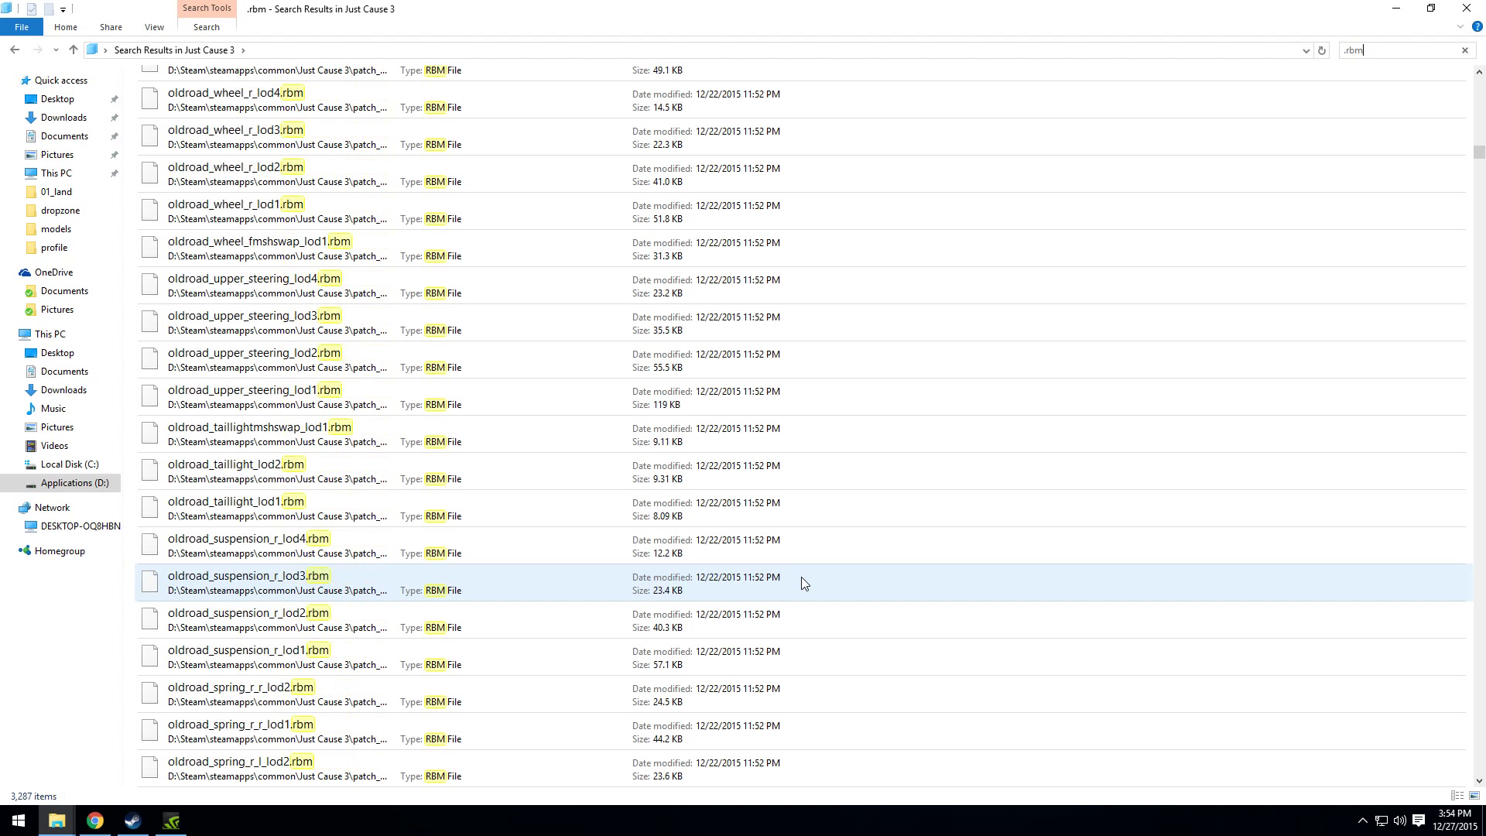
pyautogui.click(14, 49)
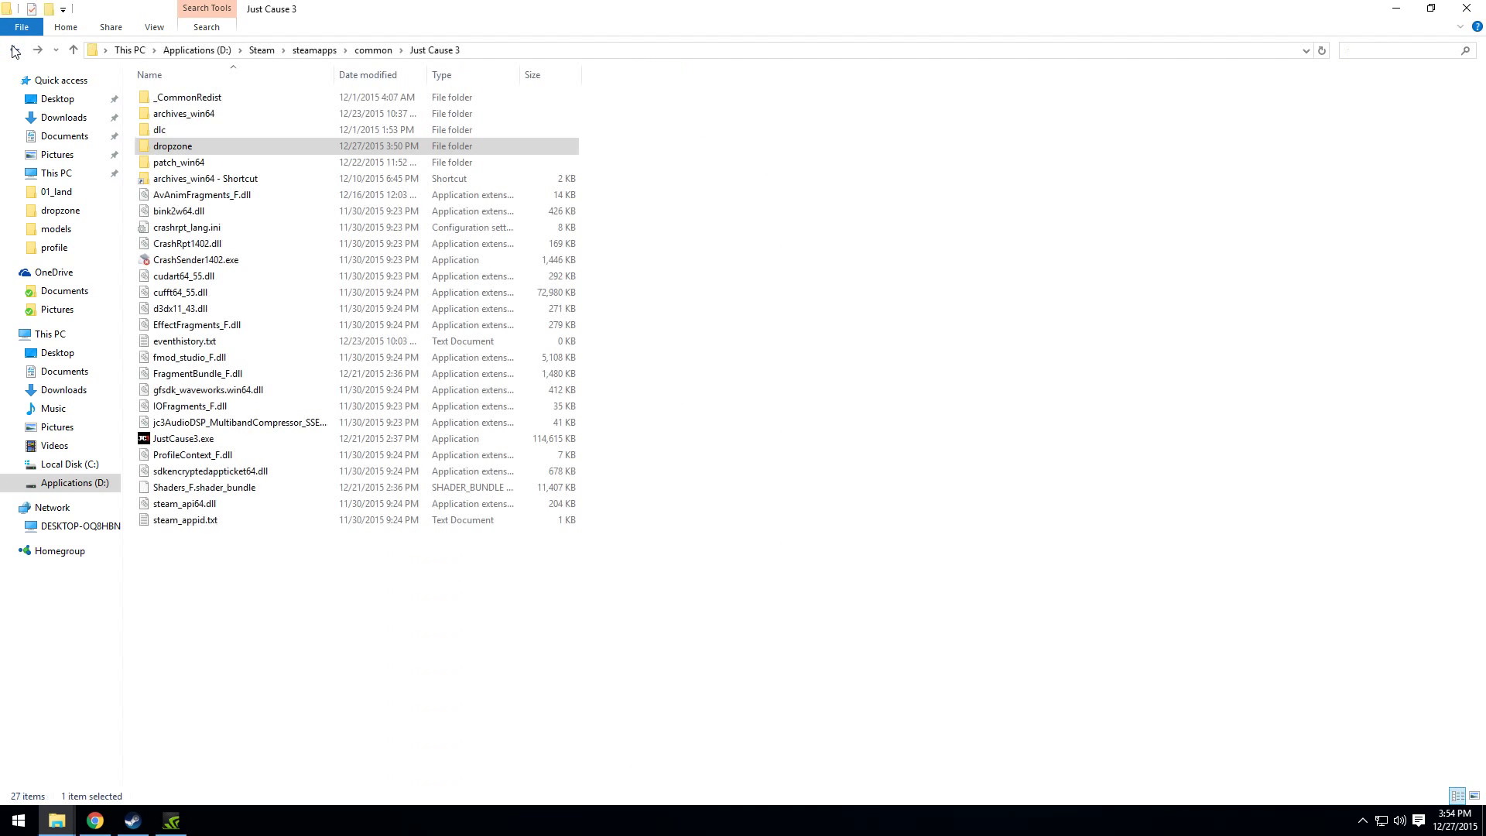
# - Browse patch_win64\game3_unpack\models\jc_vehicles\01_land into v3503_bike_solar_oldroad, then return to game3_unpack
pyautogui.doubleClick(178, 162)
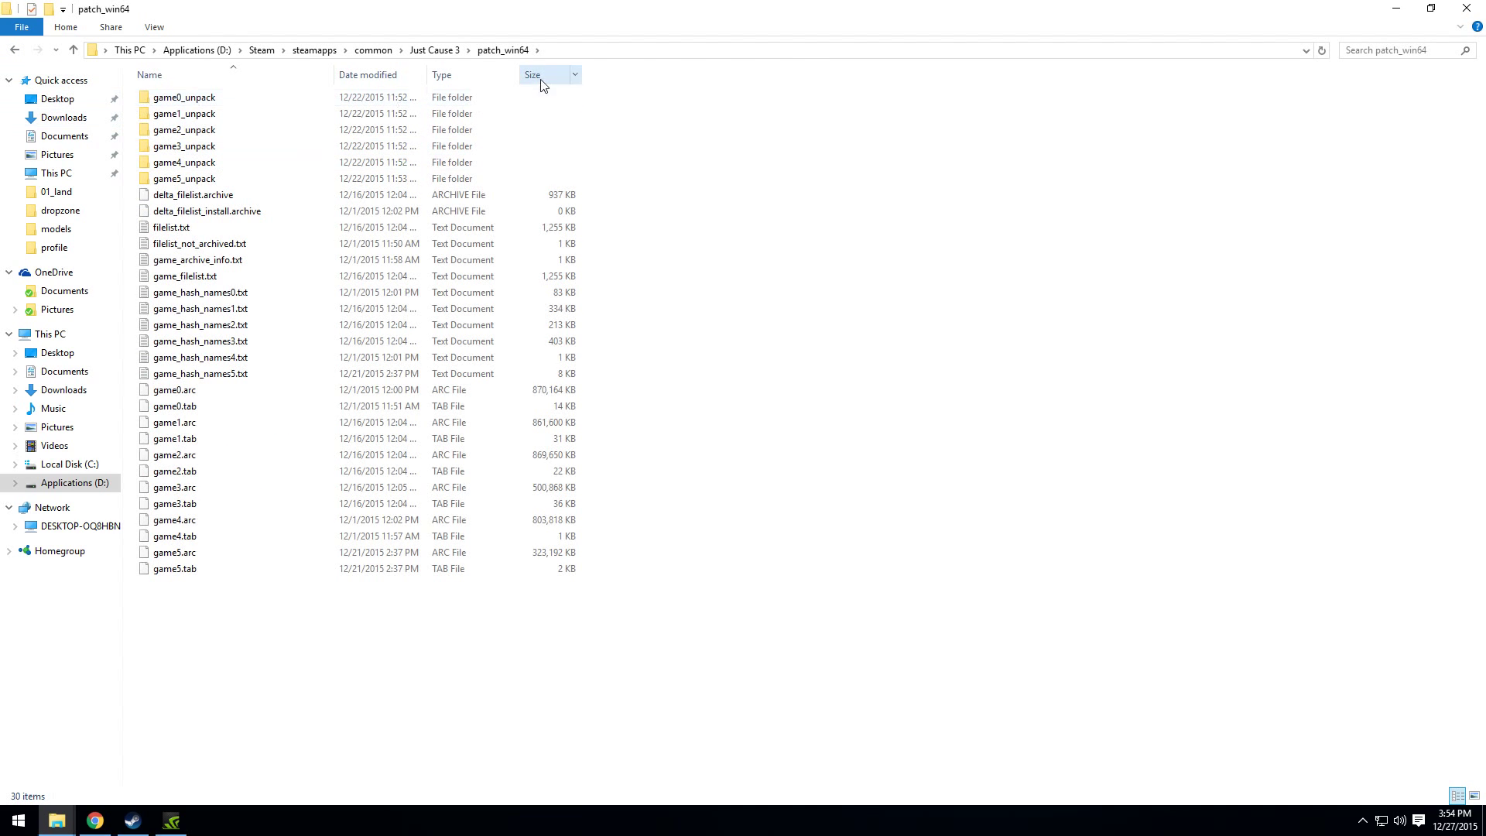
pyautogui.doubleClick(199, 150)
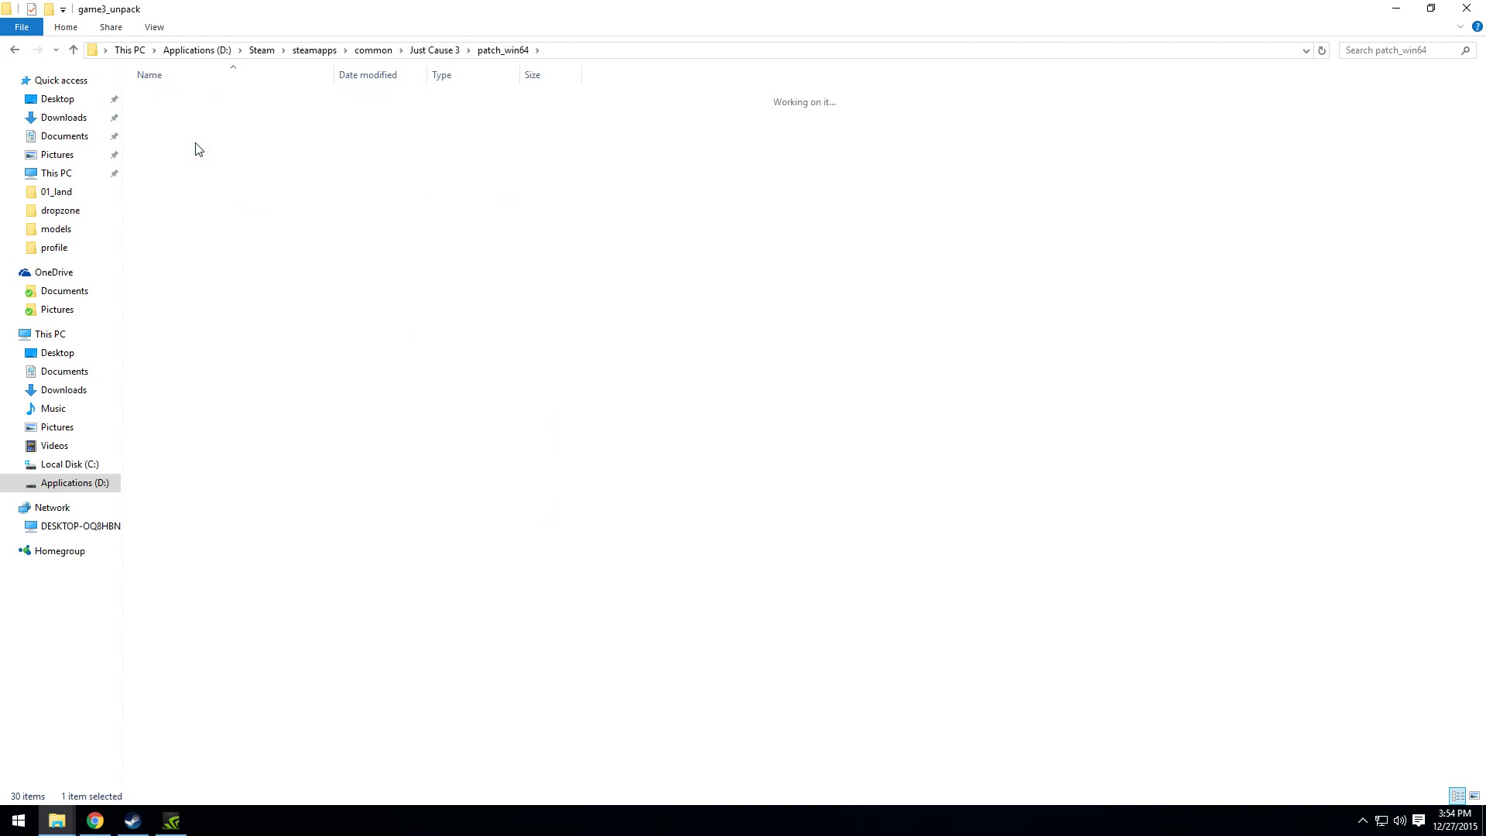
pyautogui.doubleClick(185, 130)
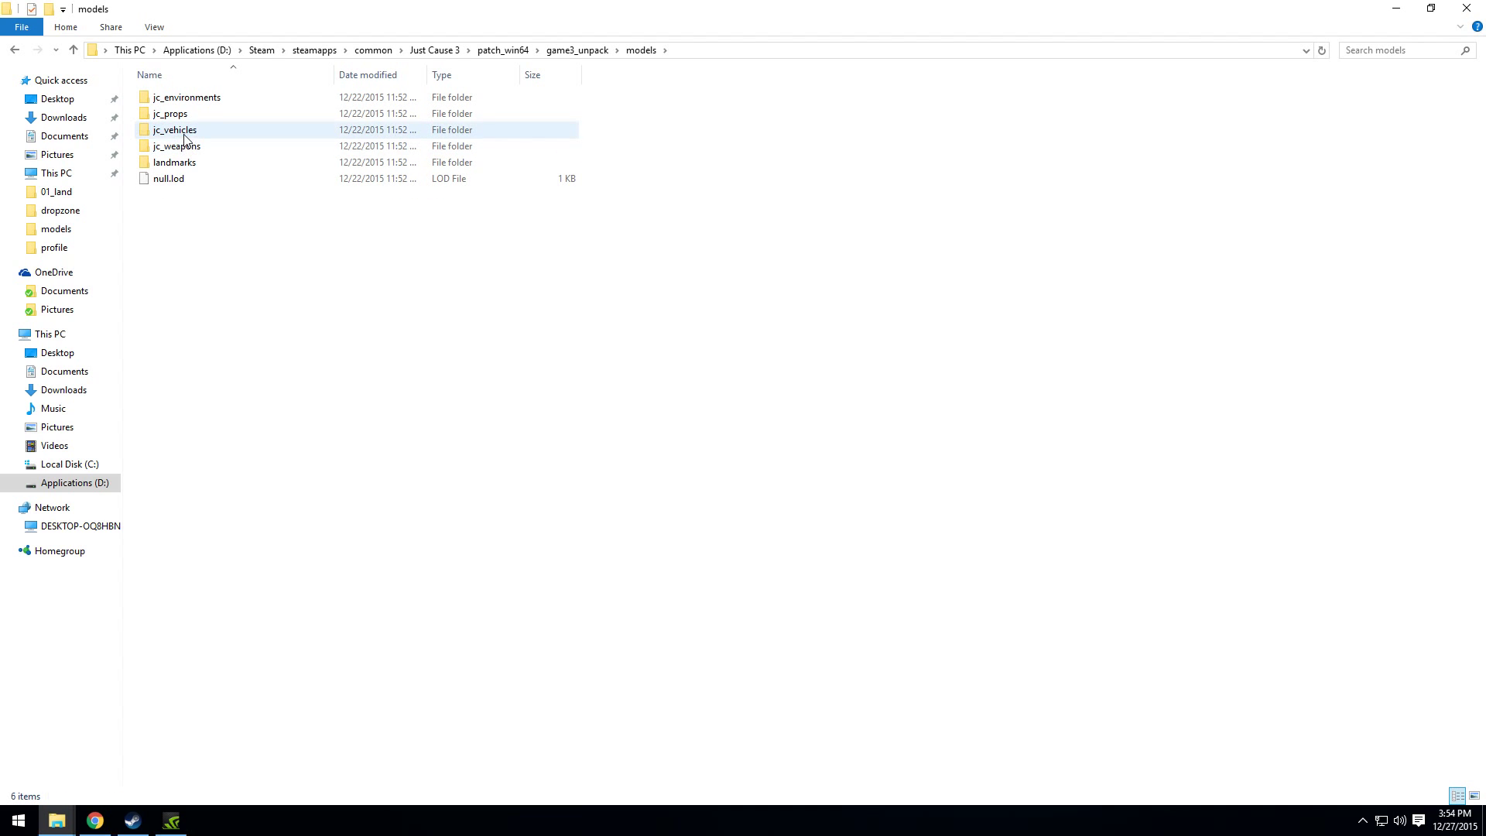
pyautogui.doubleClick(176, 130)
pyautogui.doubleClick(166, 115)
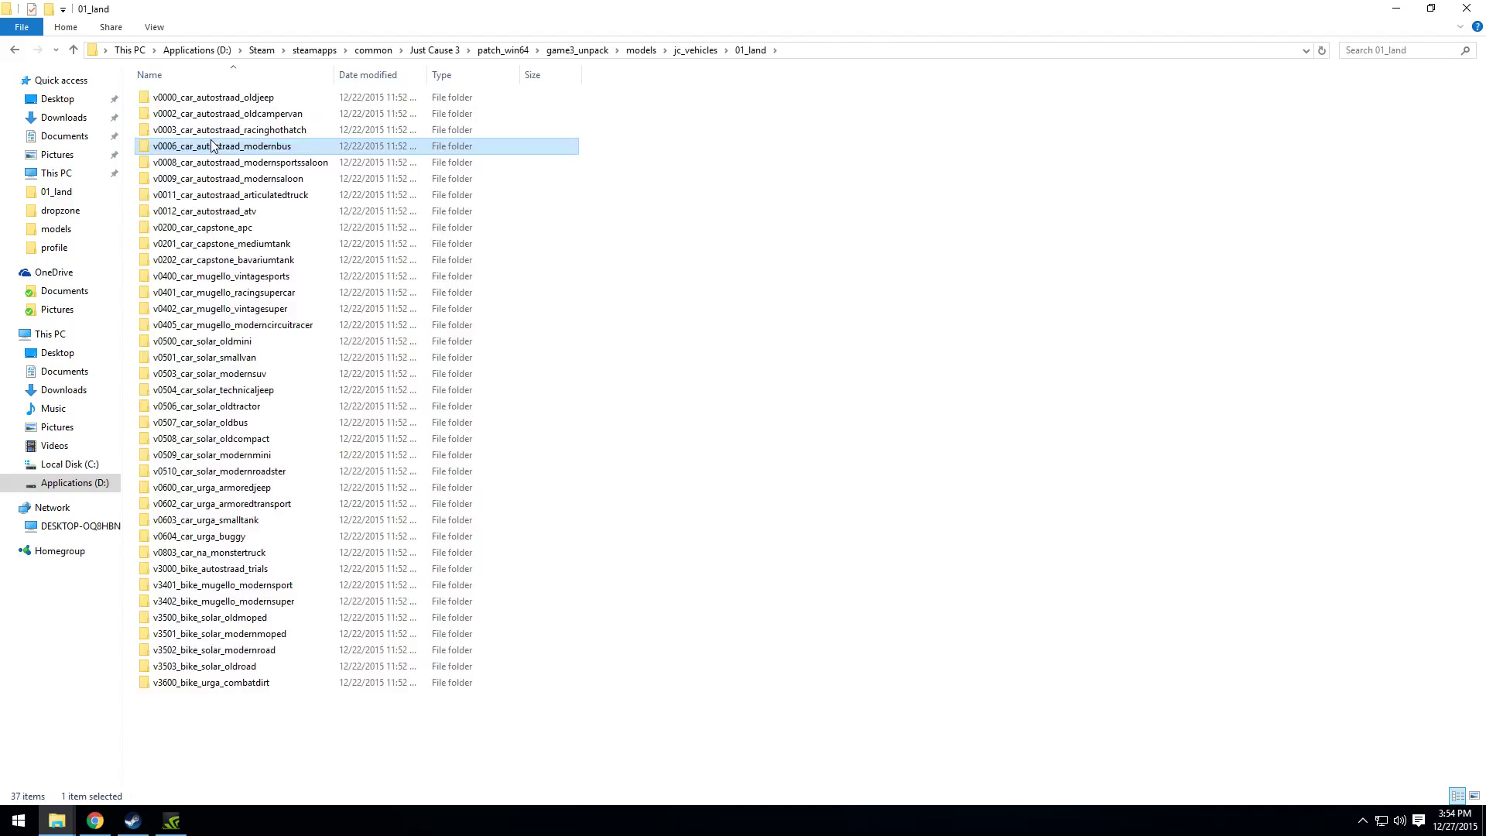
pyautogui.doubleClick(233, 146)
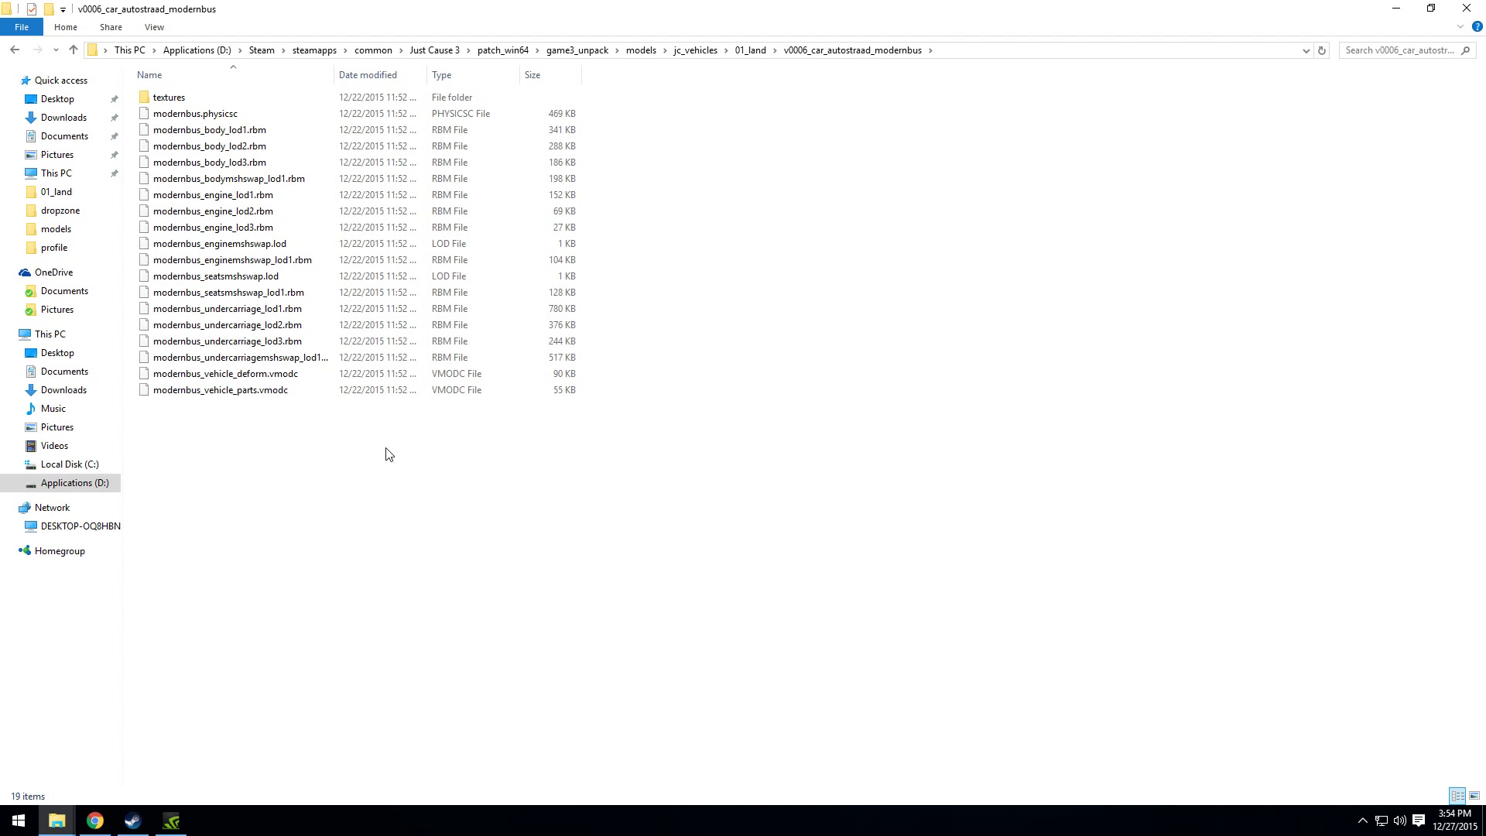
pyautogui.click(15, 50)
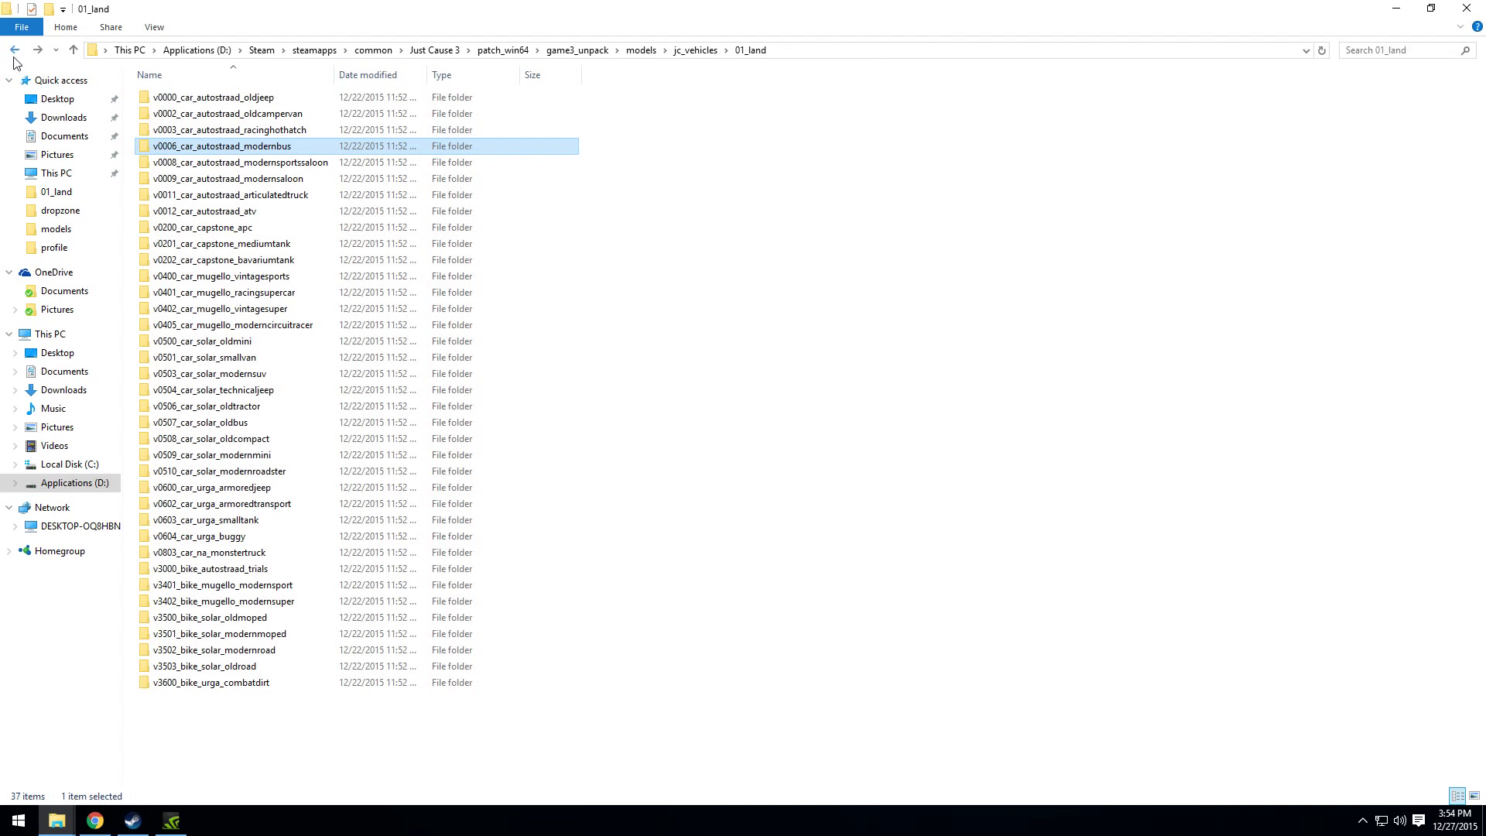
pyautogui.doubleClick(195, 671)
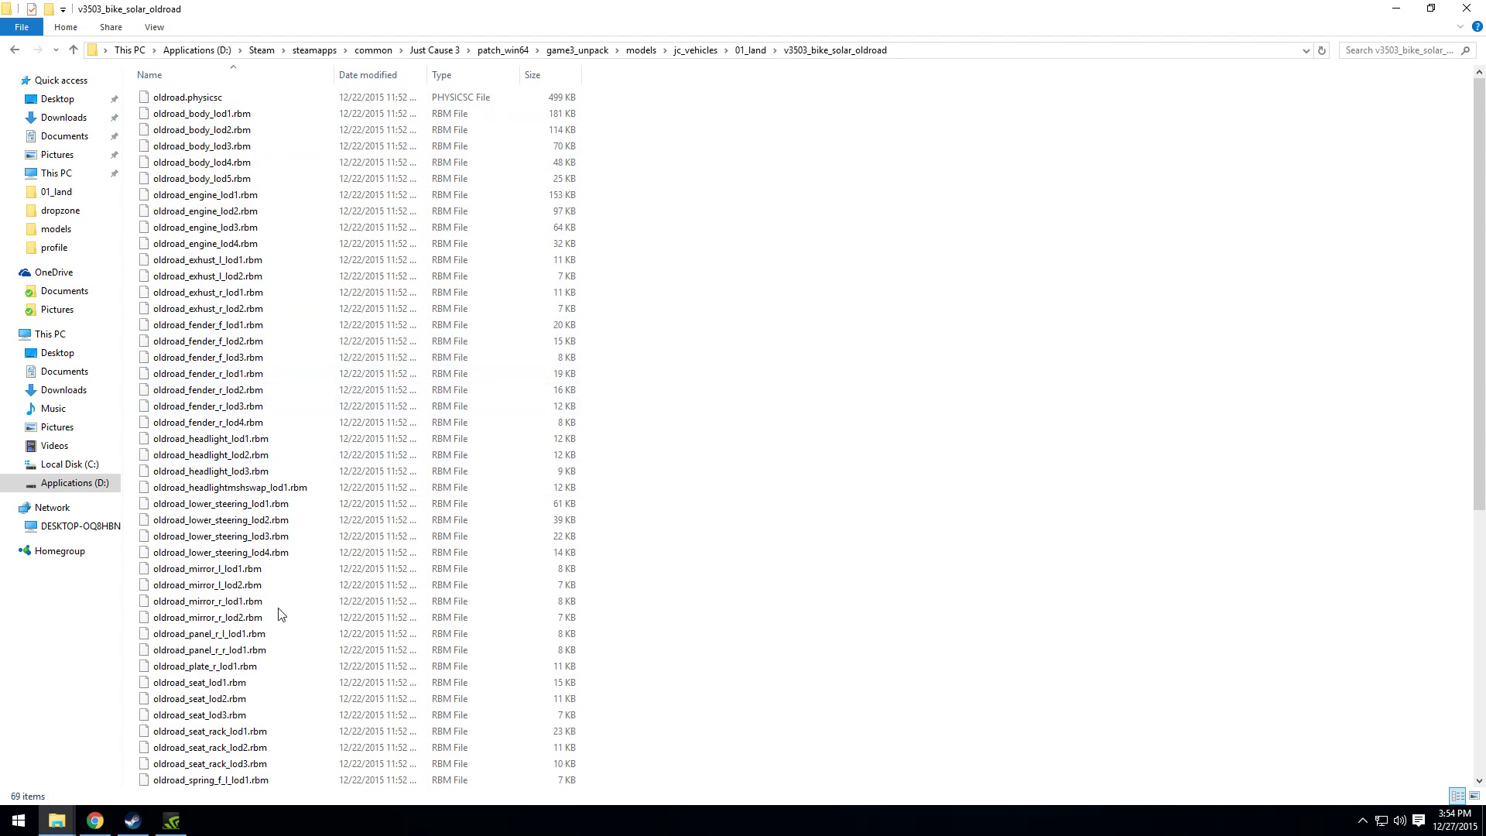
pyautogui.scroll(-5, 279, 614)
pyautogui.scroll(-5, 310, 681)
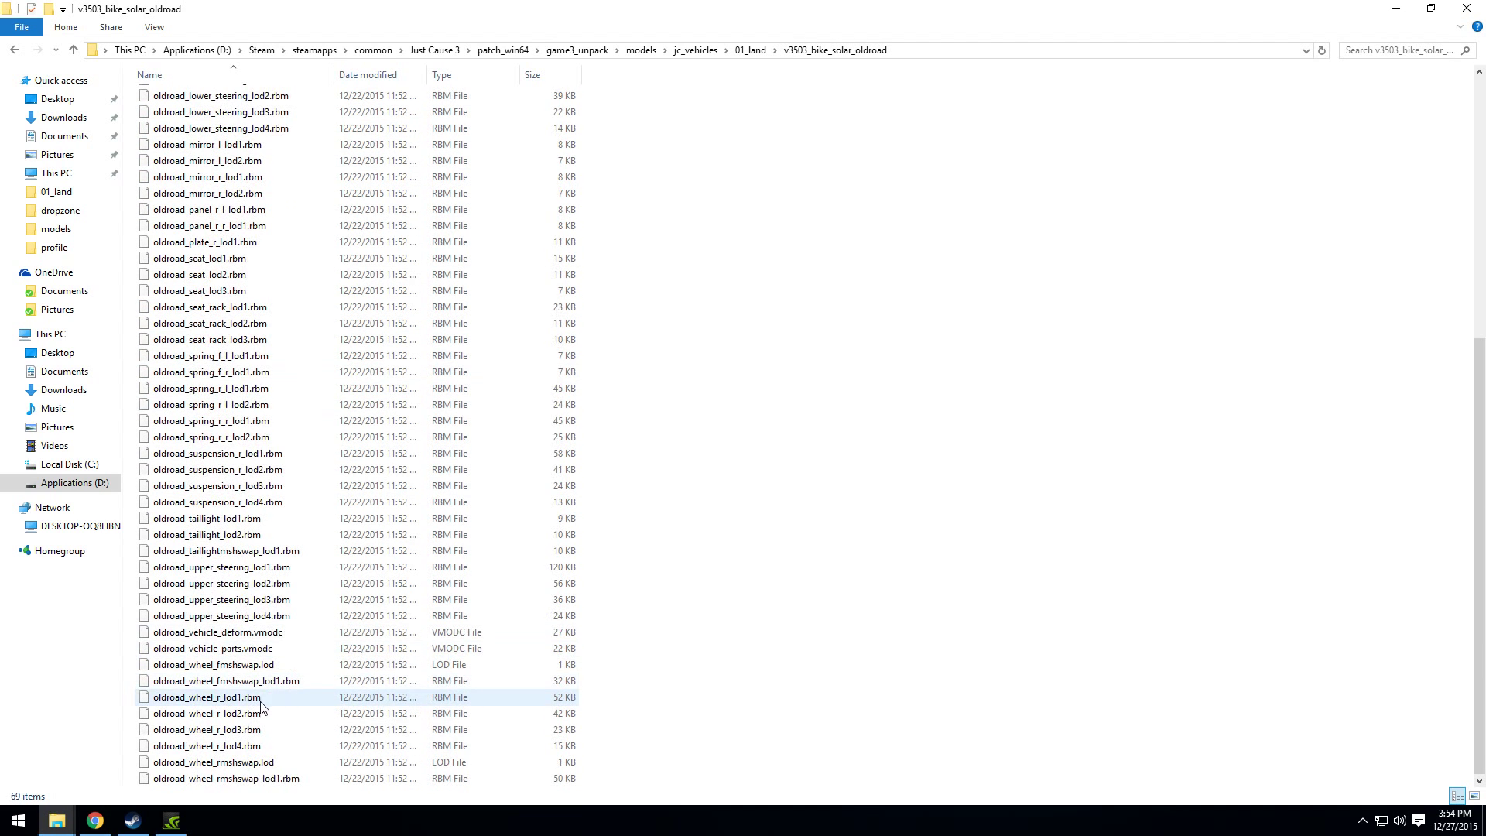
pyautogui.scroll(5, 264, 703)
pyautogui.scroll(4, 264, 668)
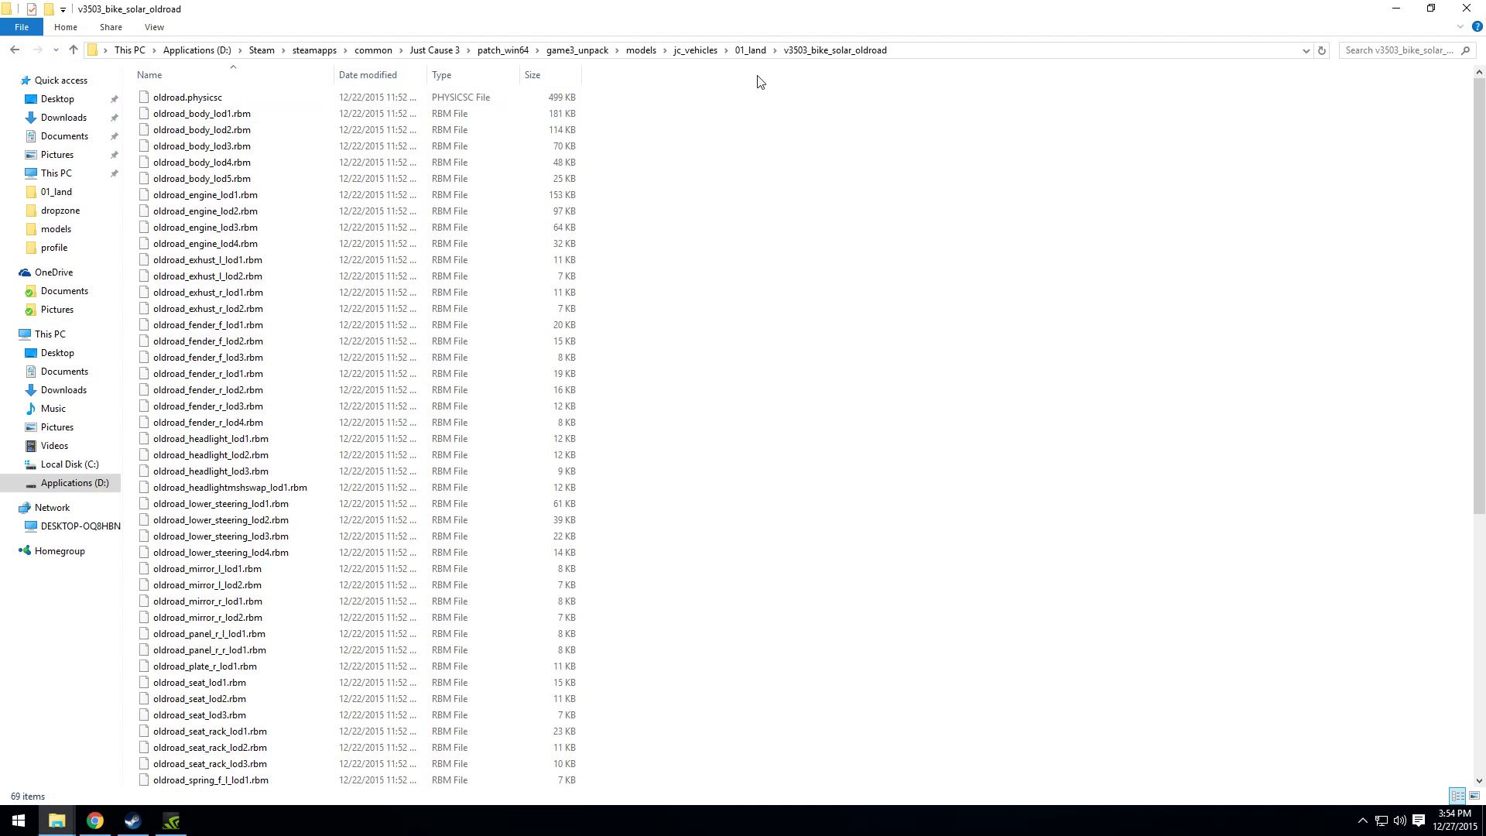
pyautogui.click(578, 50)
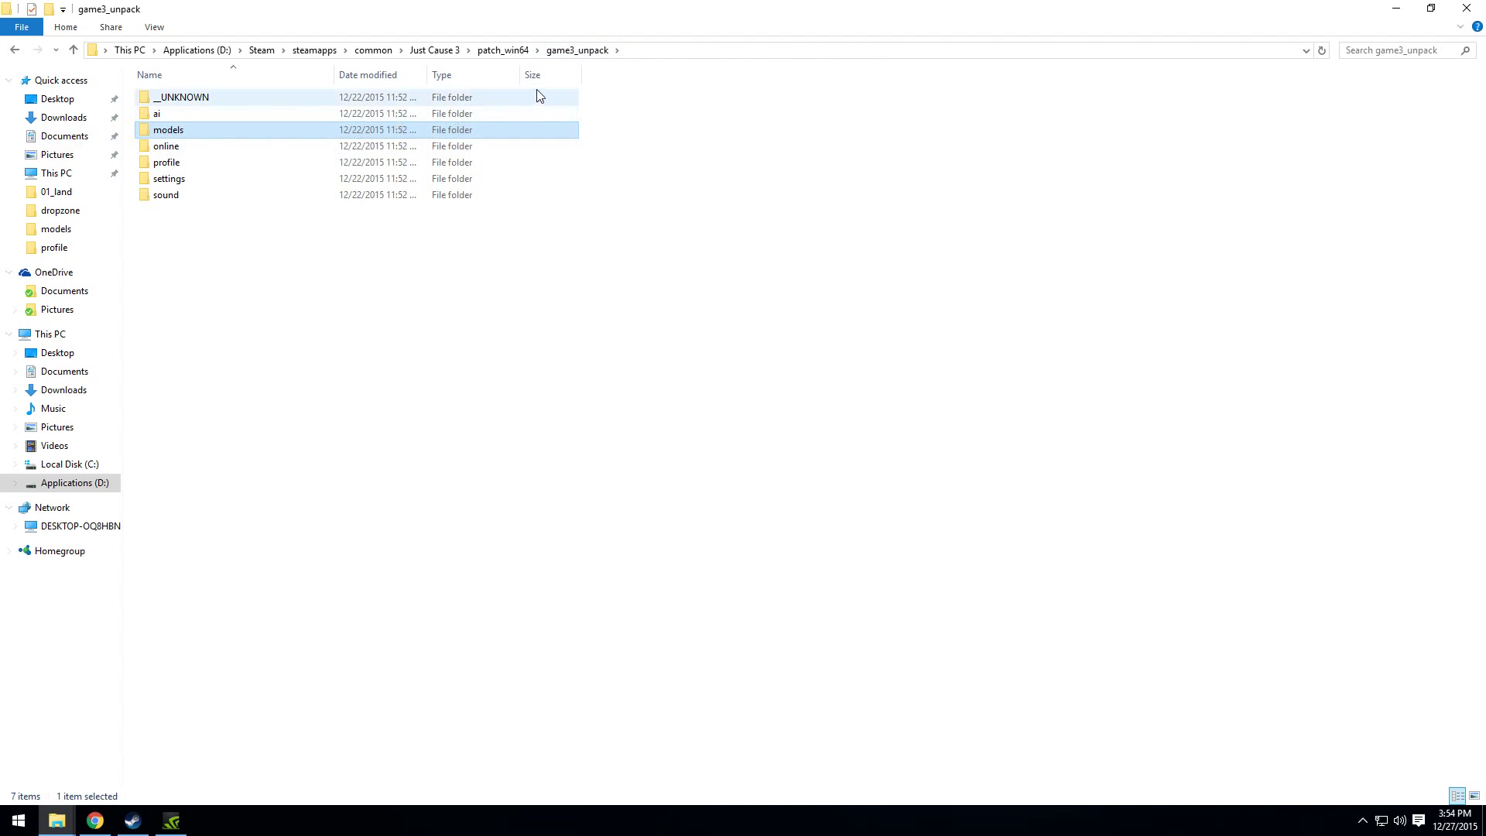
# - Copy the models folder from game3_unpack
pyautogui.doubleClick(192, 131)
pyautogui.doubleClick(189, 130)
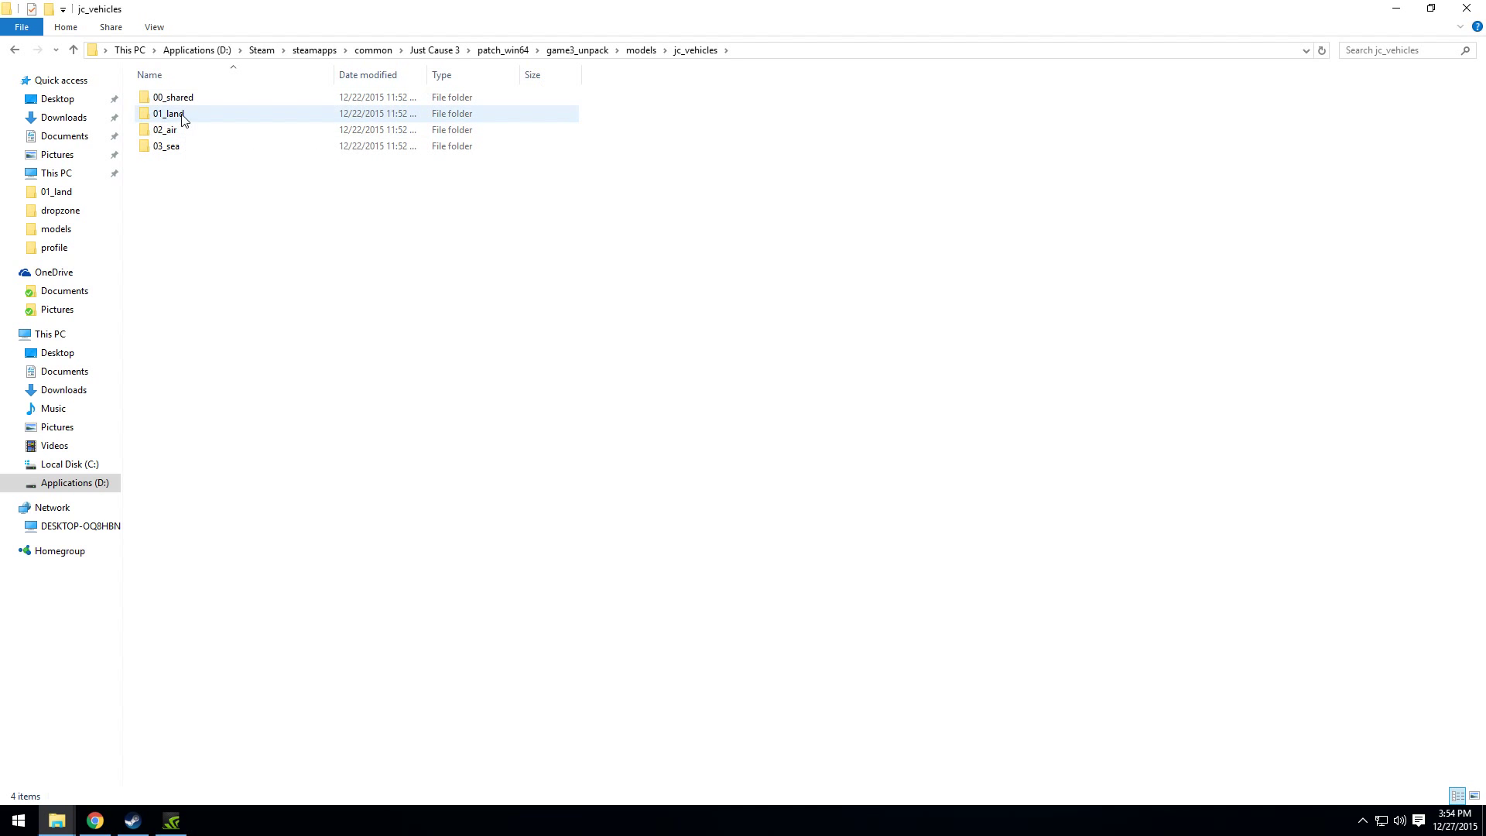
pyautogui.click(16, 51)
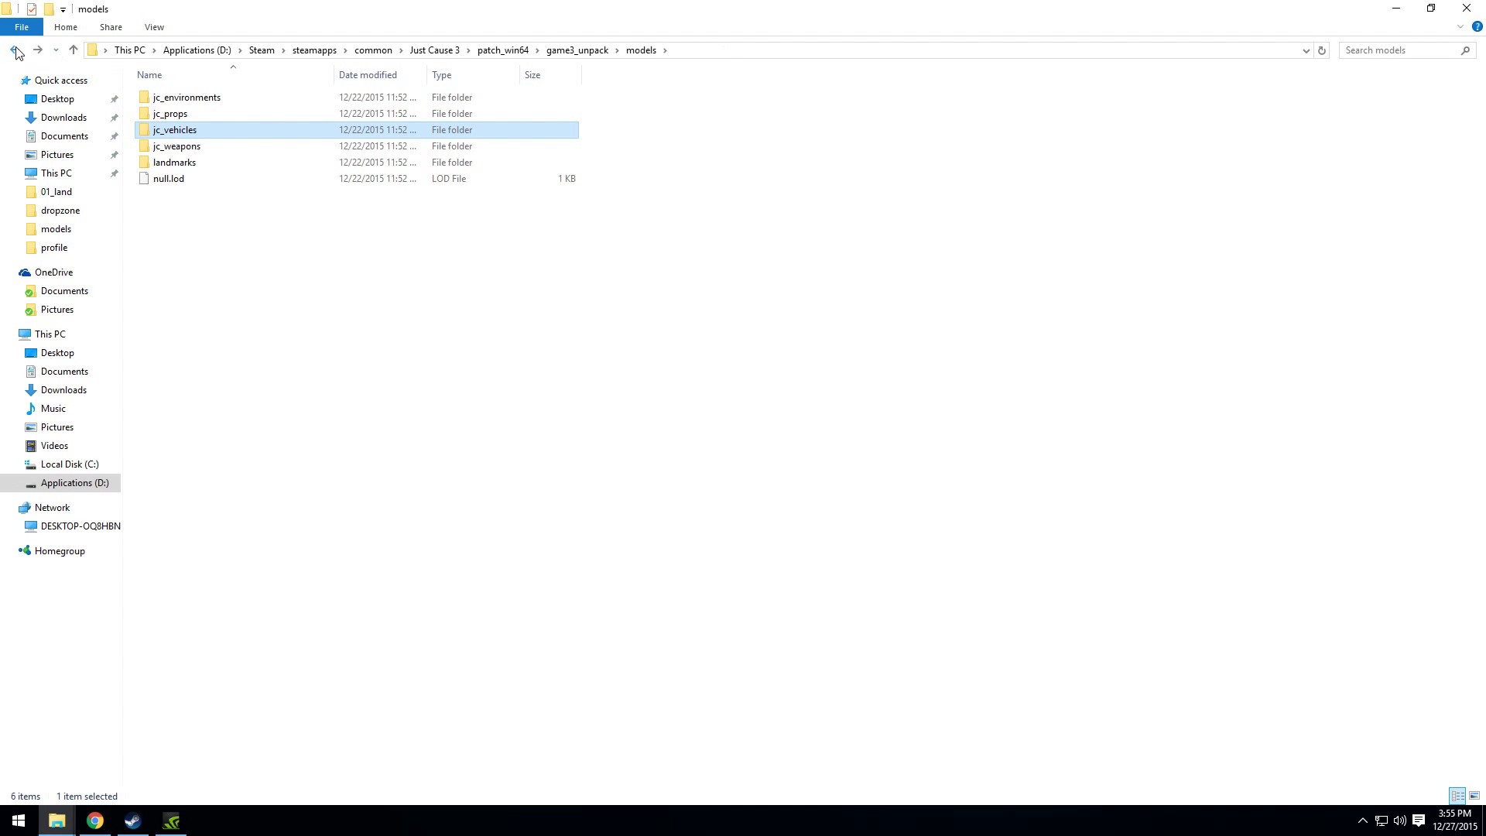
pyautogui.click(17, 49)
pyautogui.rightClick(188, 130)
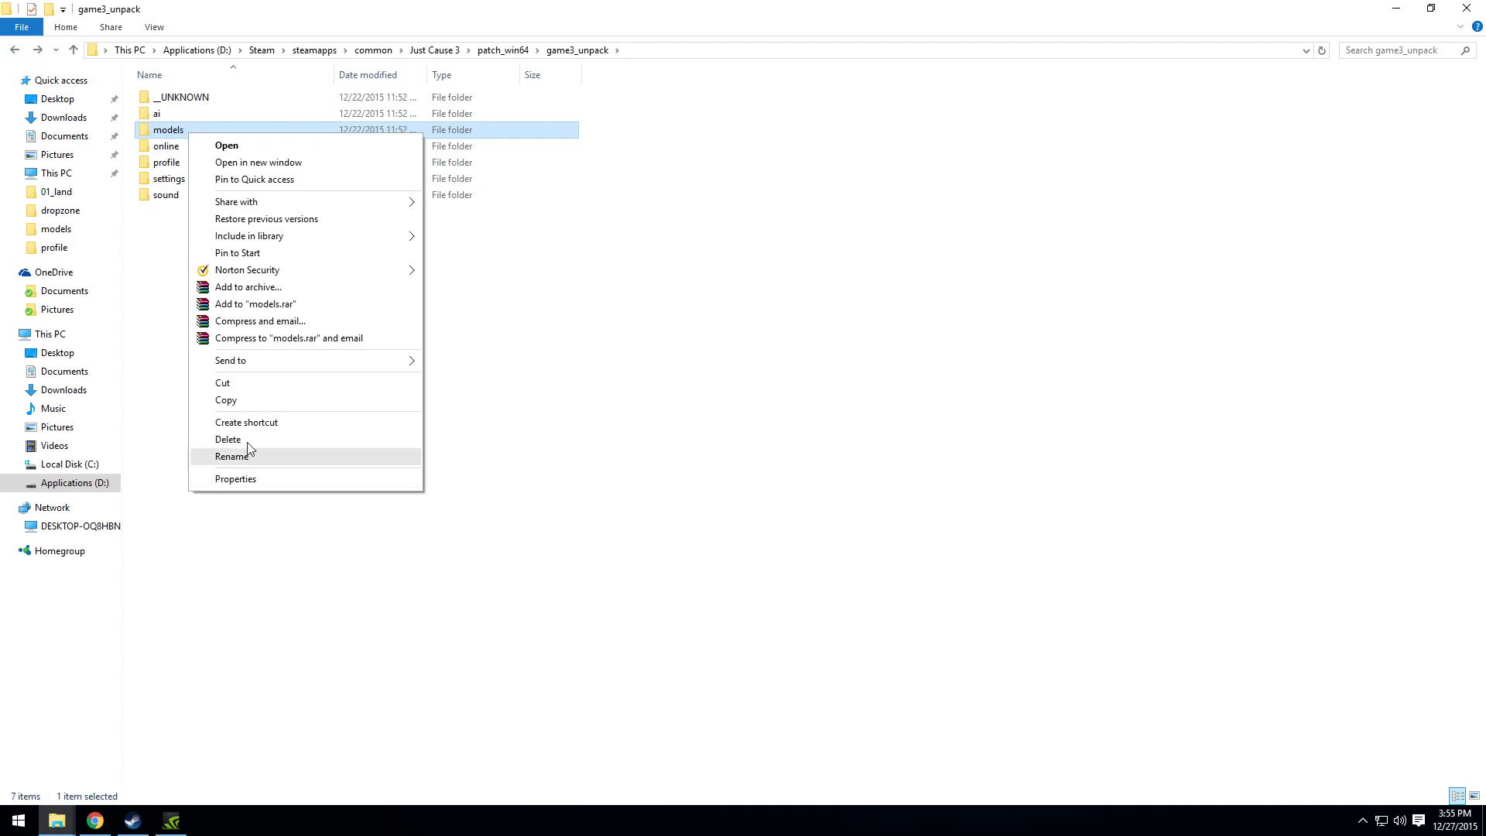
pyautogui.click(263, 400)
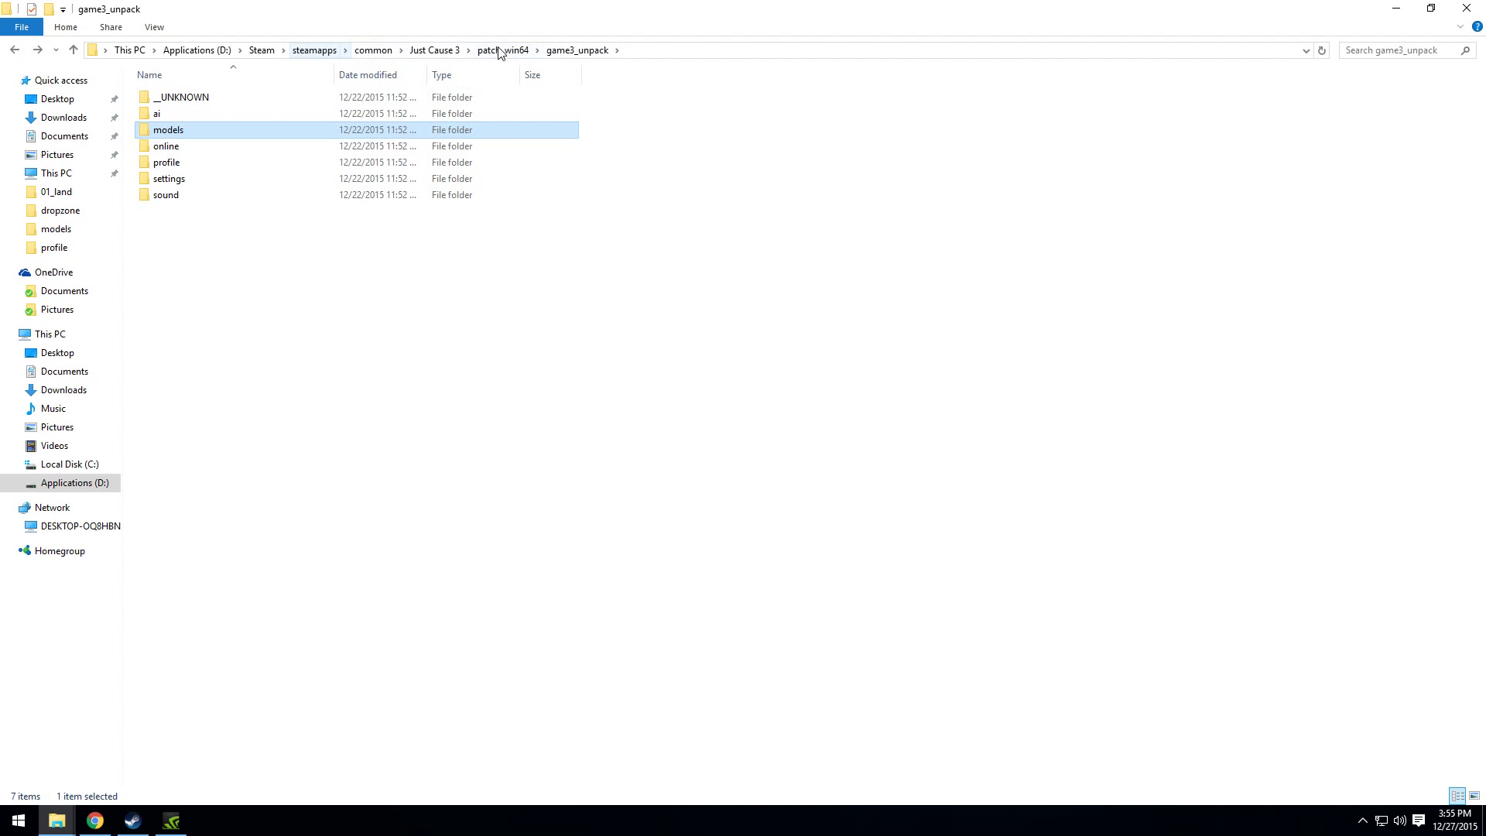
# - Paste the models folder into the empty Just Cause 3 dropzone folder and open it
pyautogui.click(435, 50)
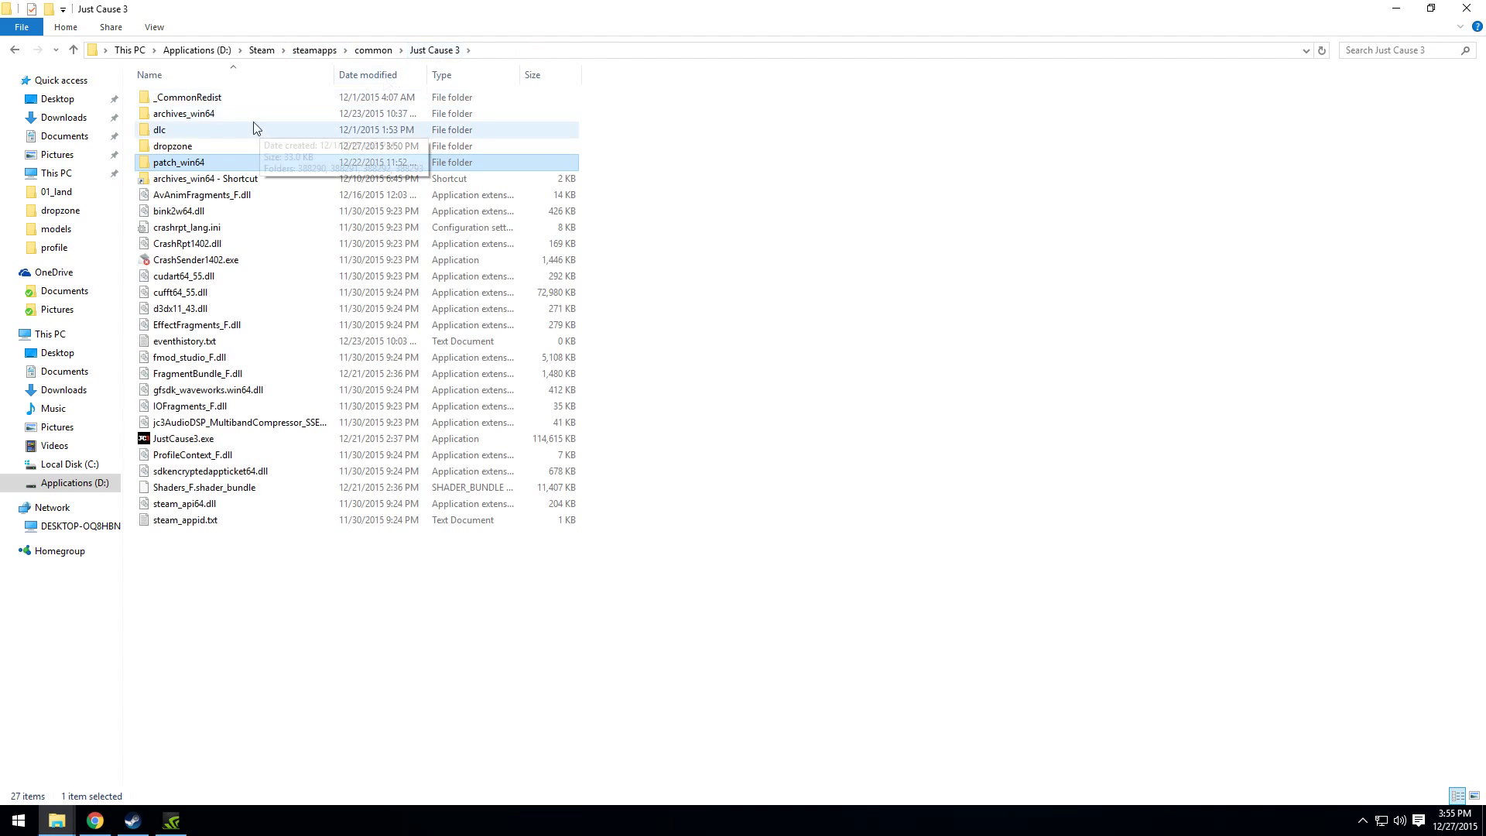
pyautogui.doubleClick(172, 147)
pyautogui.rightClick(210, 171)
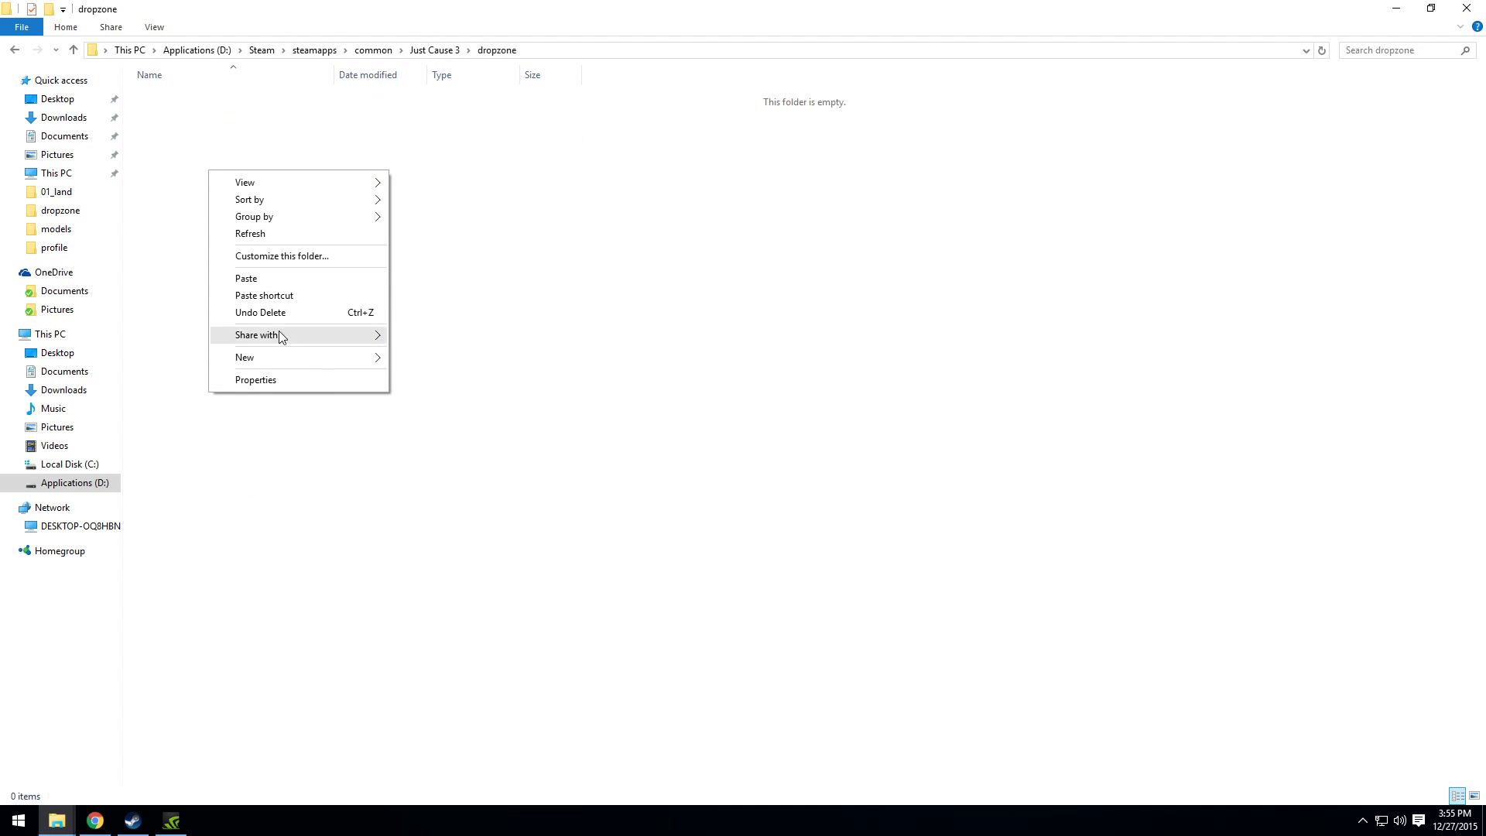
pyautogui.click(246, 279)
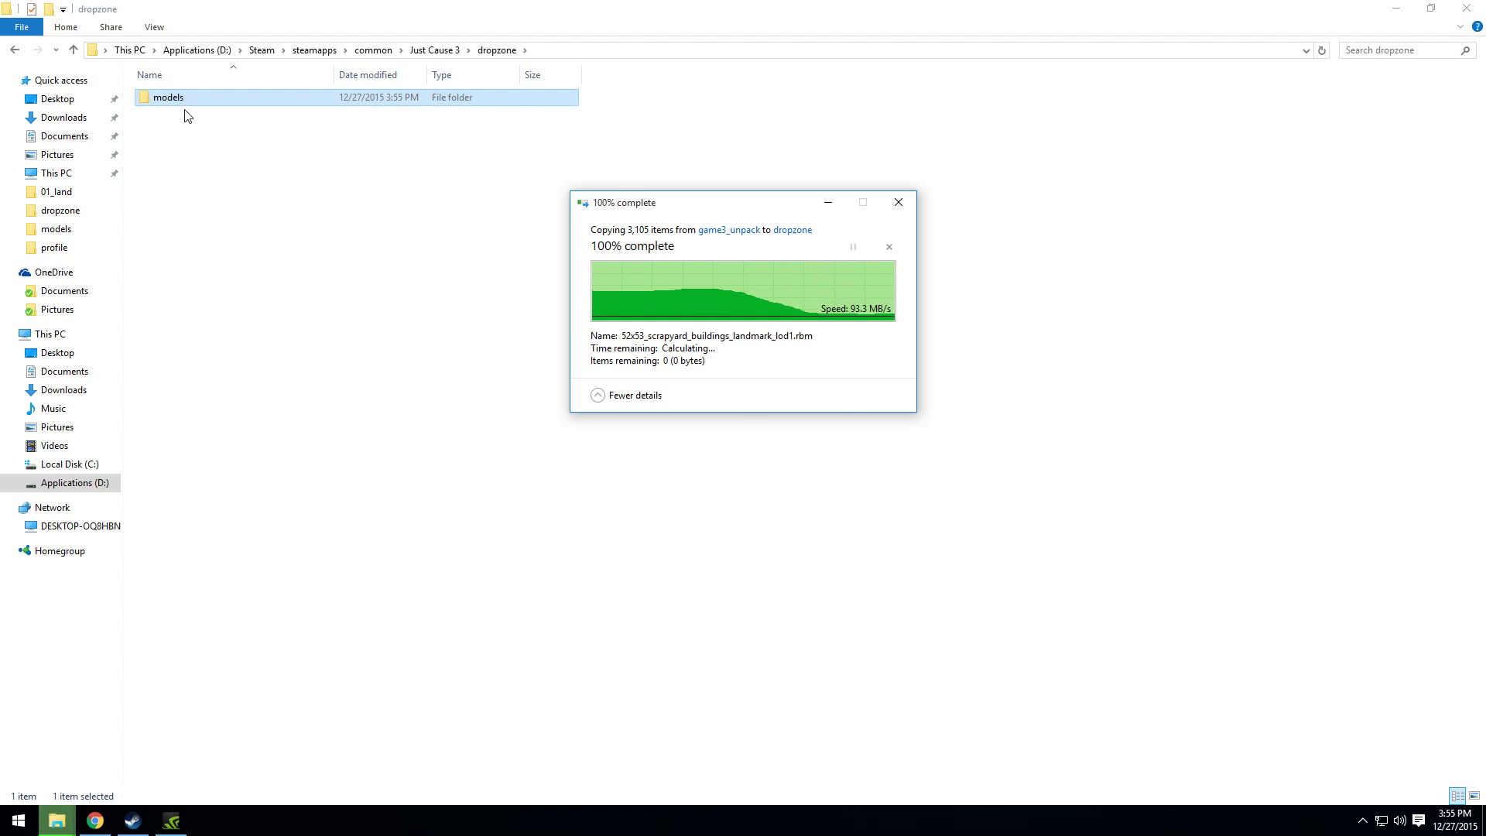
pyautogui.doubleClick(169, 99)
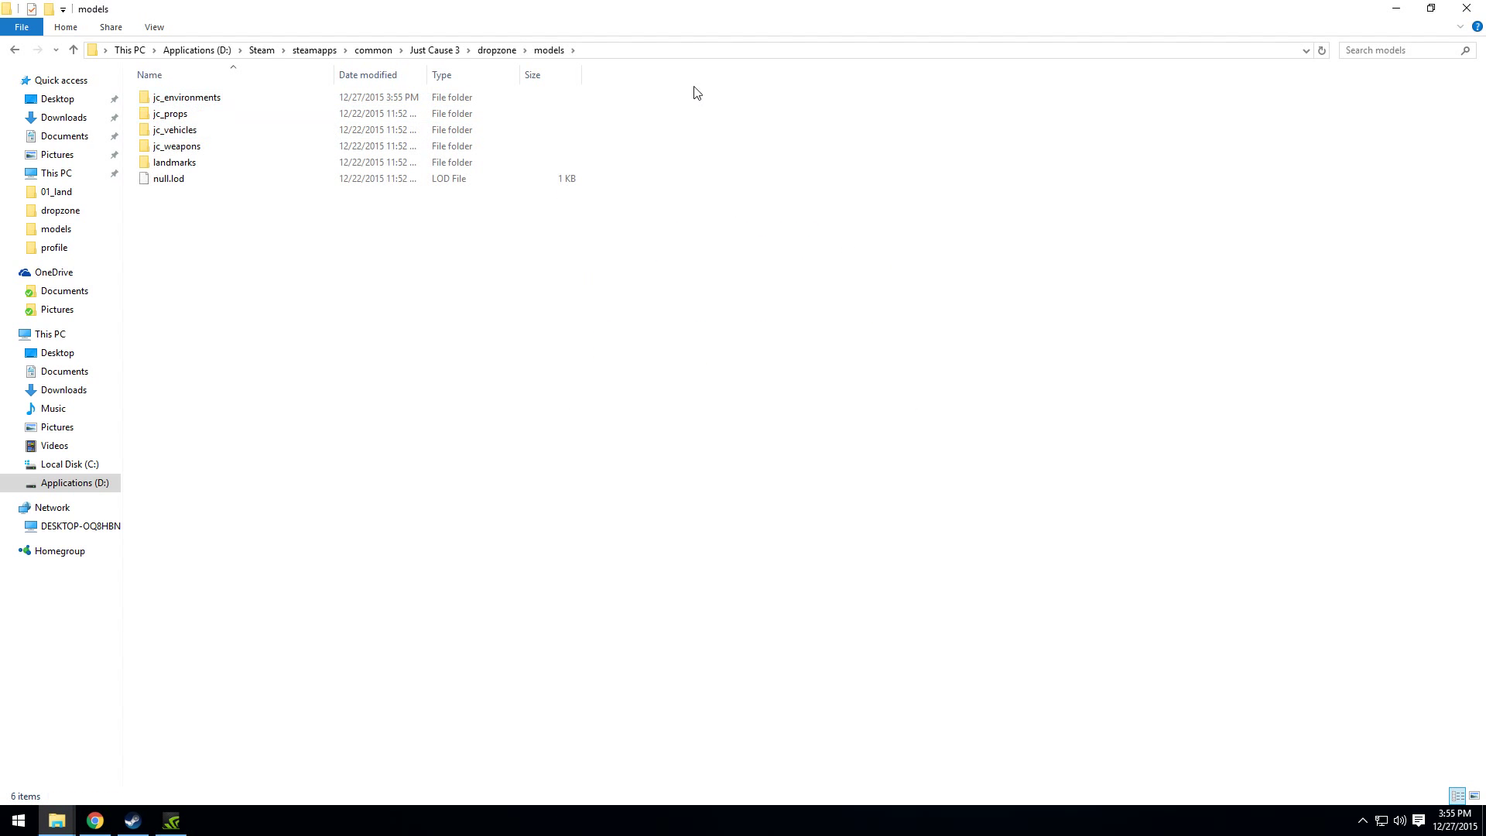
# - Delete jc_environments, jc_props, jc_weapons, landmarks, null.lod, plus jc_vehicles' 02_air, 03_sea and 00_shared
pyautogui.moveTo(695, 92); pyautogui.dragTo(180, 114)
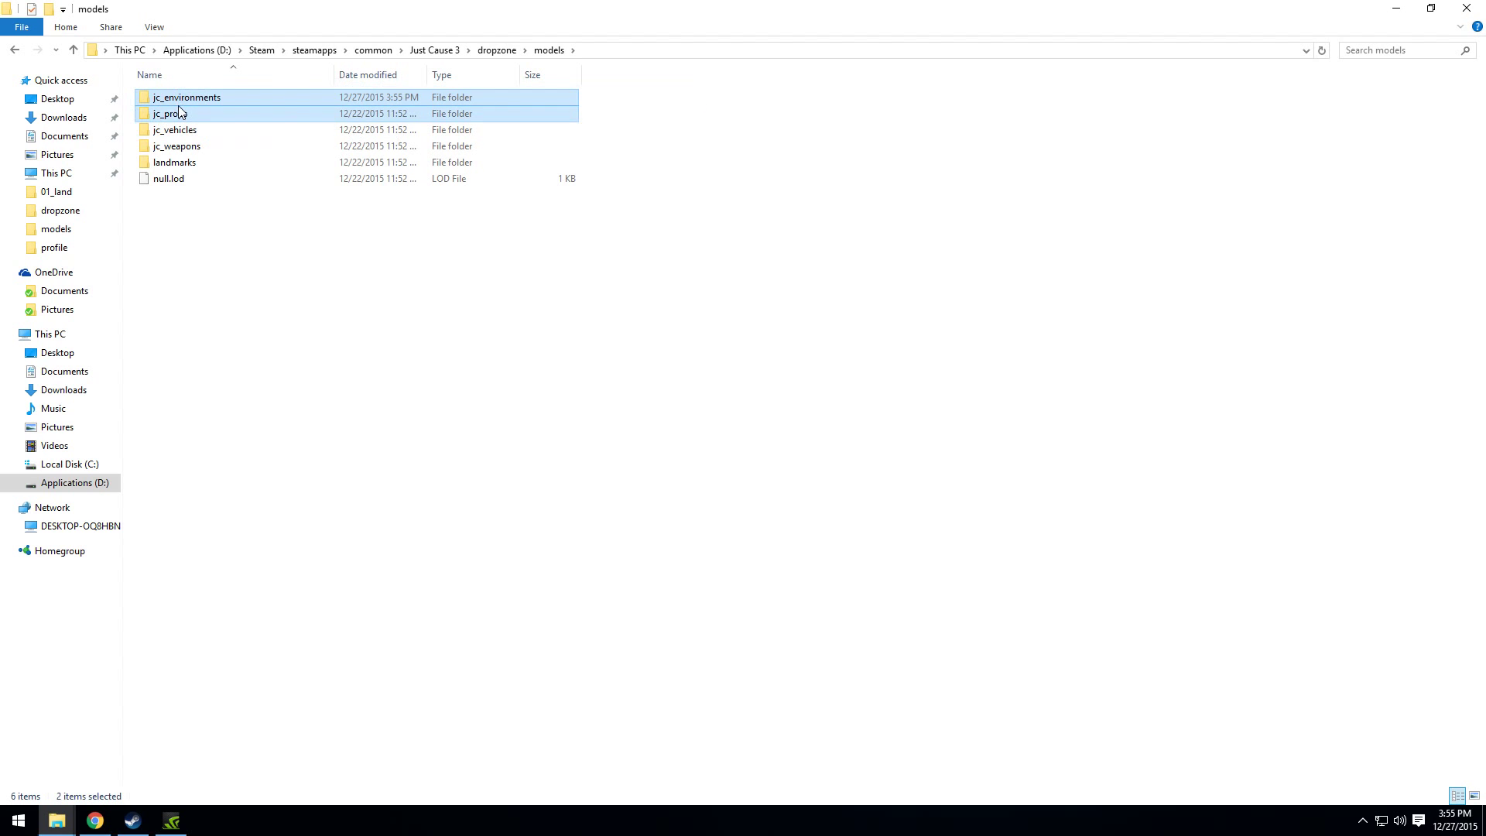
pyautogui.press('Delete')
pyautogui.moveTo(241, 202); pyautogui.dragTo(155, 108)
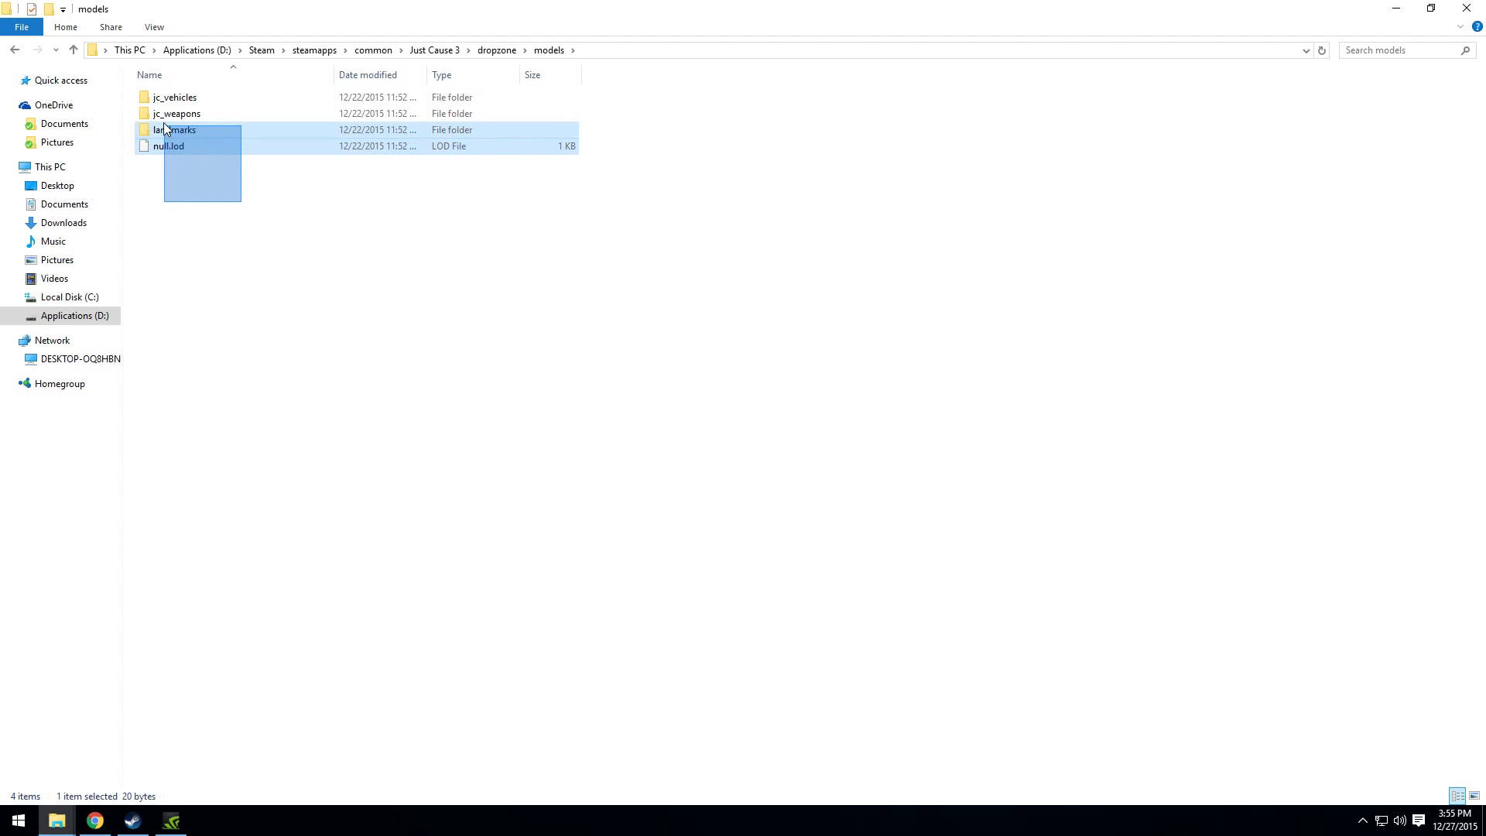
pyautogui.press('Delete')
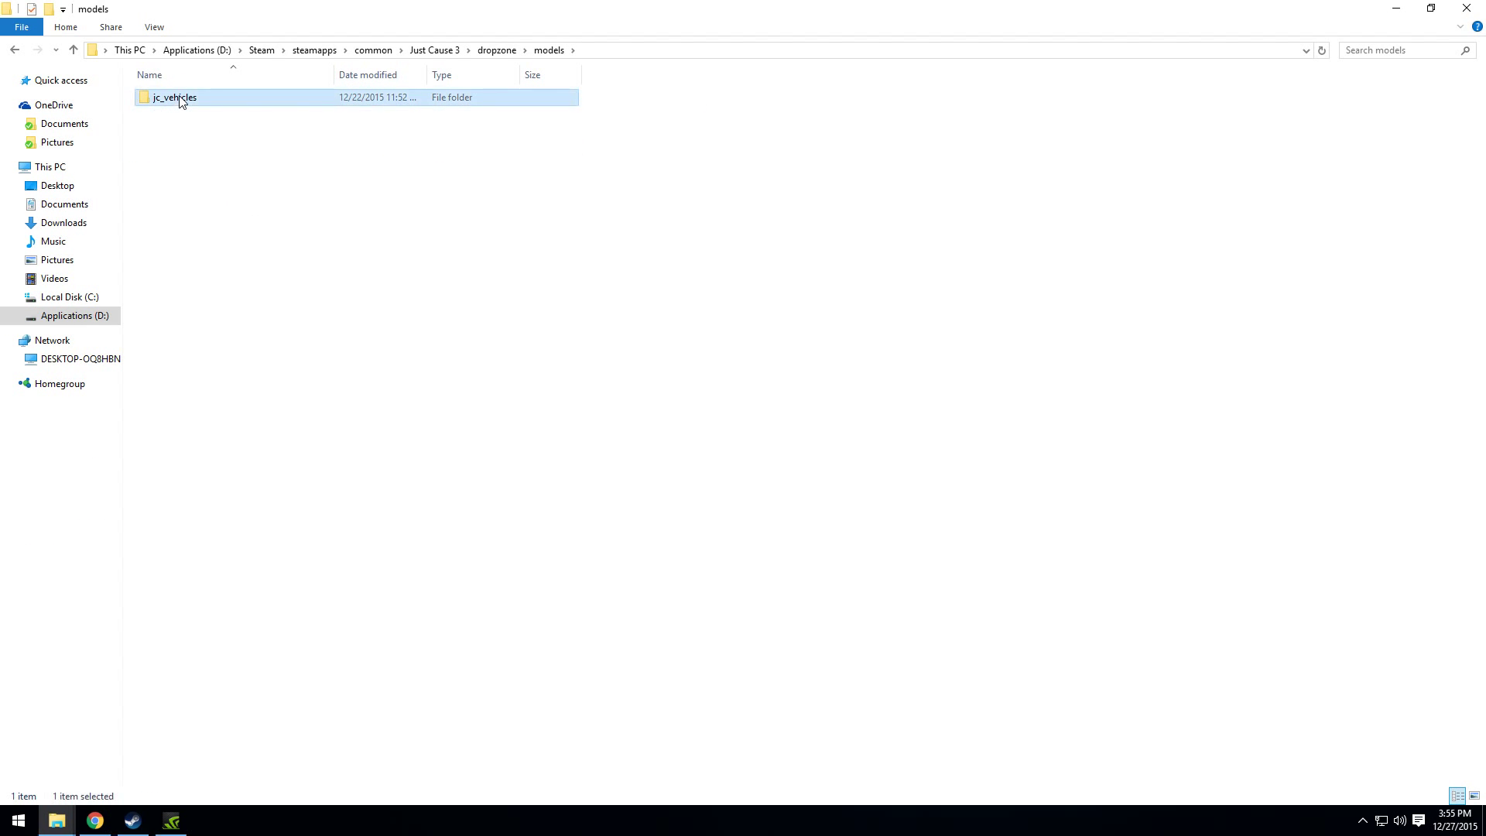
pyautogui.doubleClick(175, 98)
pyautogui.moveTo(239, 203); pyautogui.dragTo(161, 134)
pyautogui.press('Delete')
pyautogui.click(174, 98)
pyautogui.press('Delete')
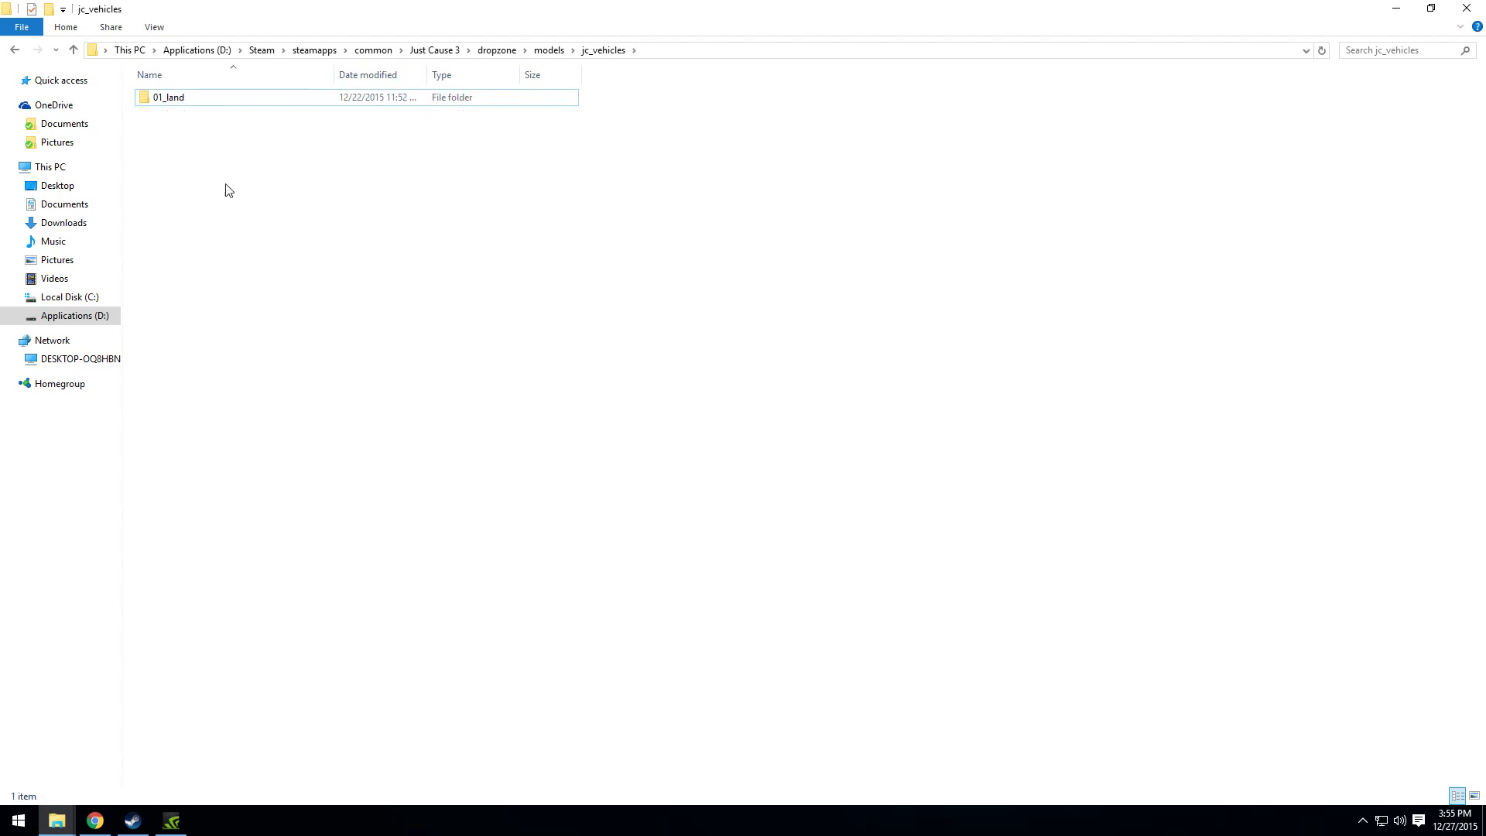
# - Delete every 01_land vehicle folder except v3503_bike_solar_oldroad, dismissing the missing-item notices
pyautogui.doubleClick(169, 97)
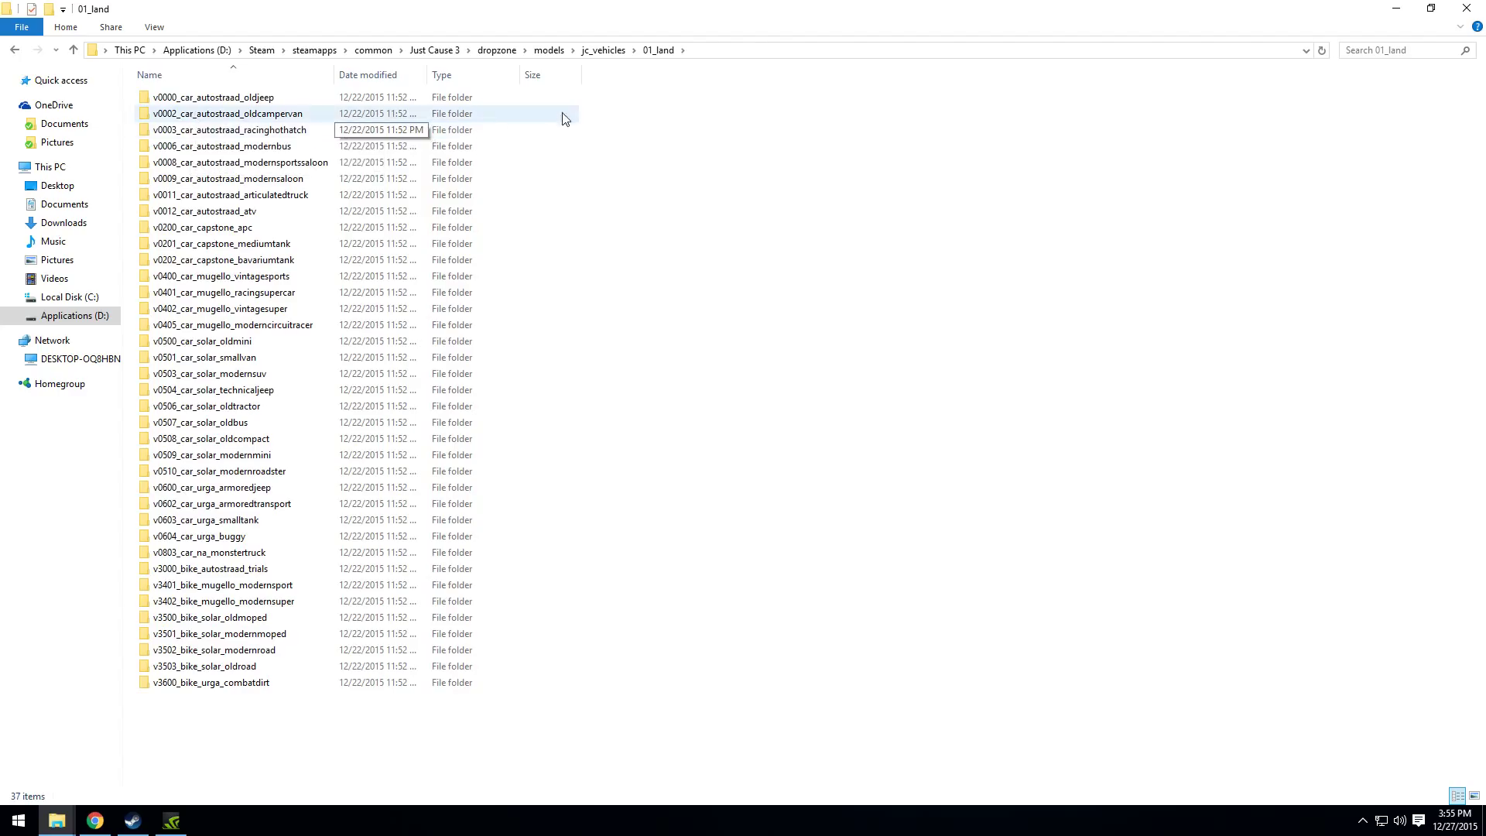
pyautogui.moveTo(569, 104)
pyautogui.mouseDown()
pyautogui.moveTo(182, 673)
pyautogui.moveTo(127, 668)
pyautogui.mouseUp()
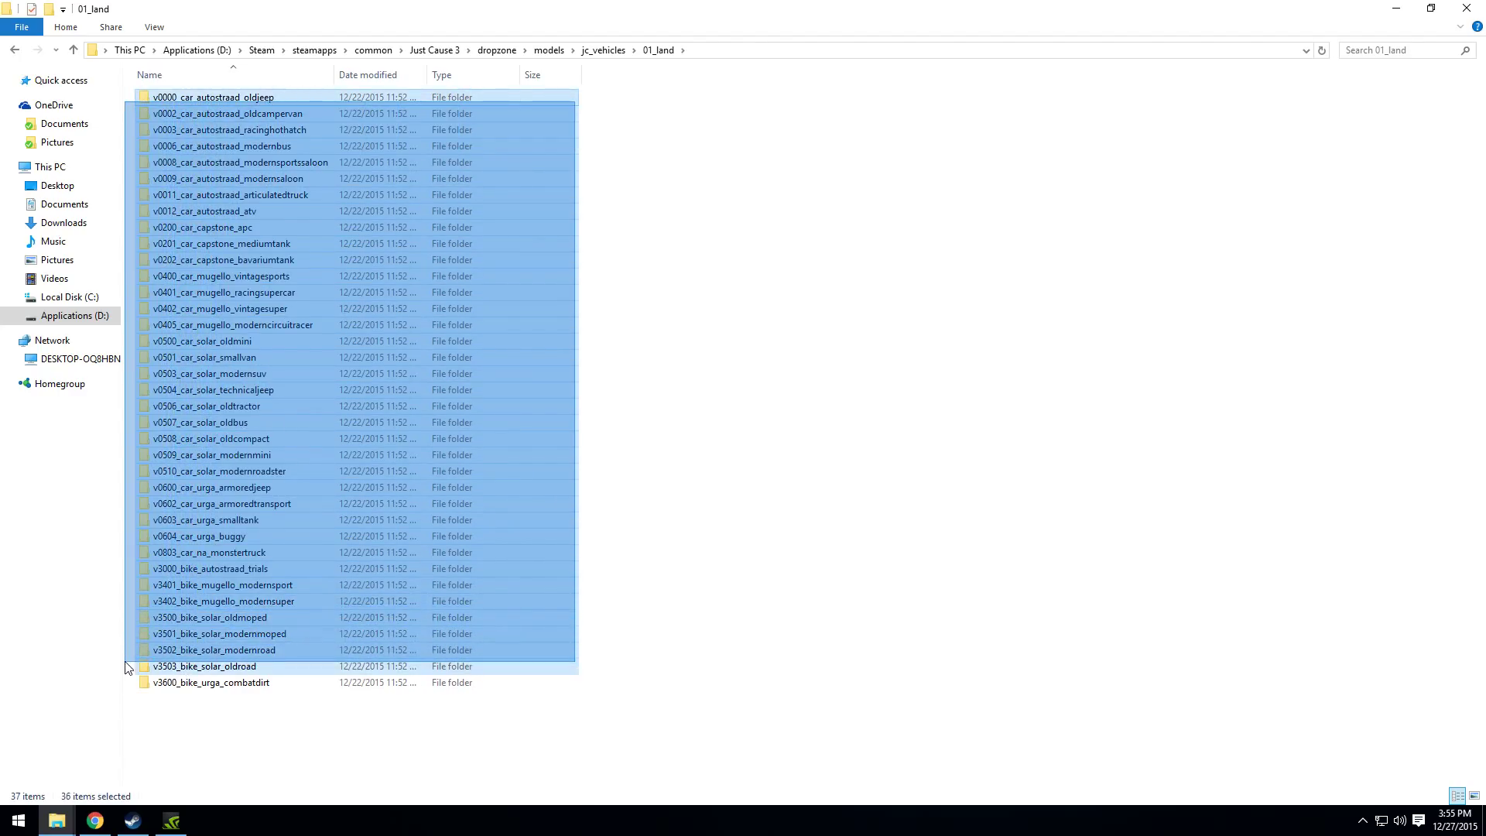
pyautogui.moveTo(128, 668); pyautogui.dragTo(169, 649)
pyautogui.press('Delete')
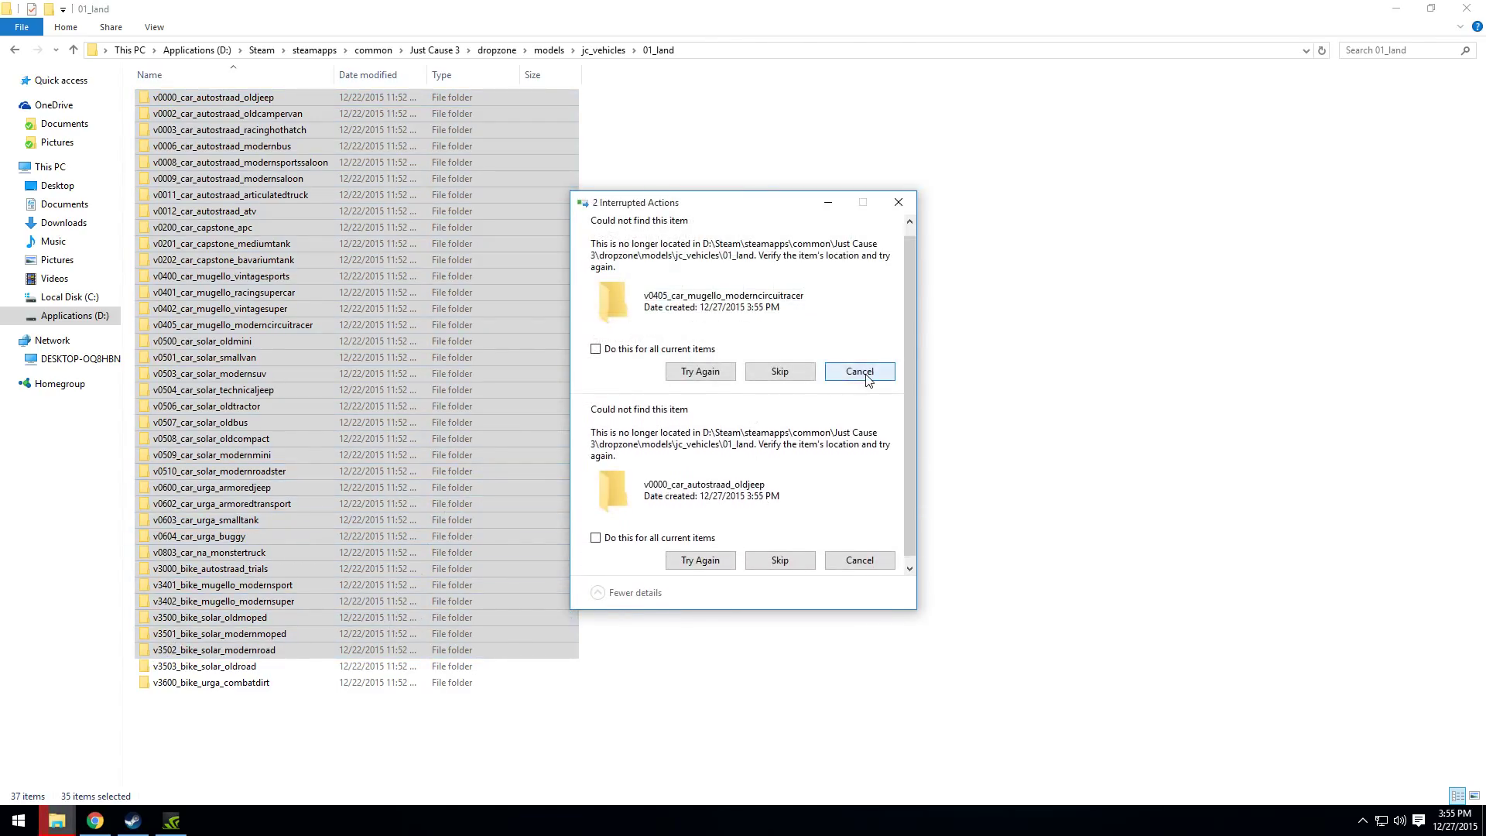
pyautogui.click(860, 370)
pyautogui.moveTo(303, 146); pyautogui.dragTo(218, 111)
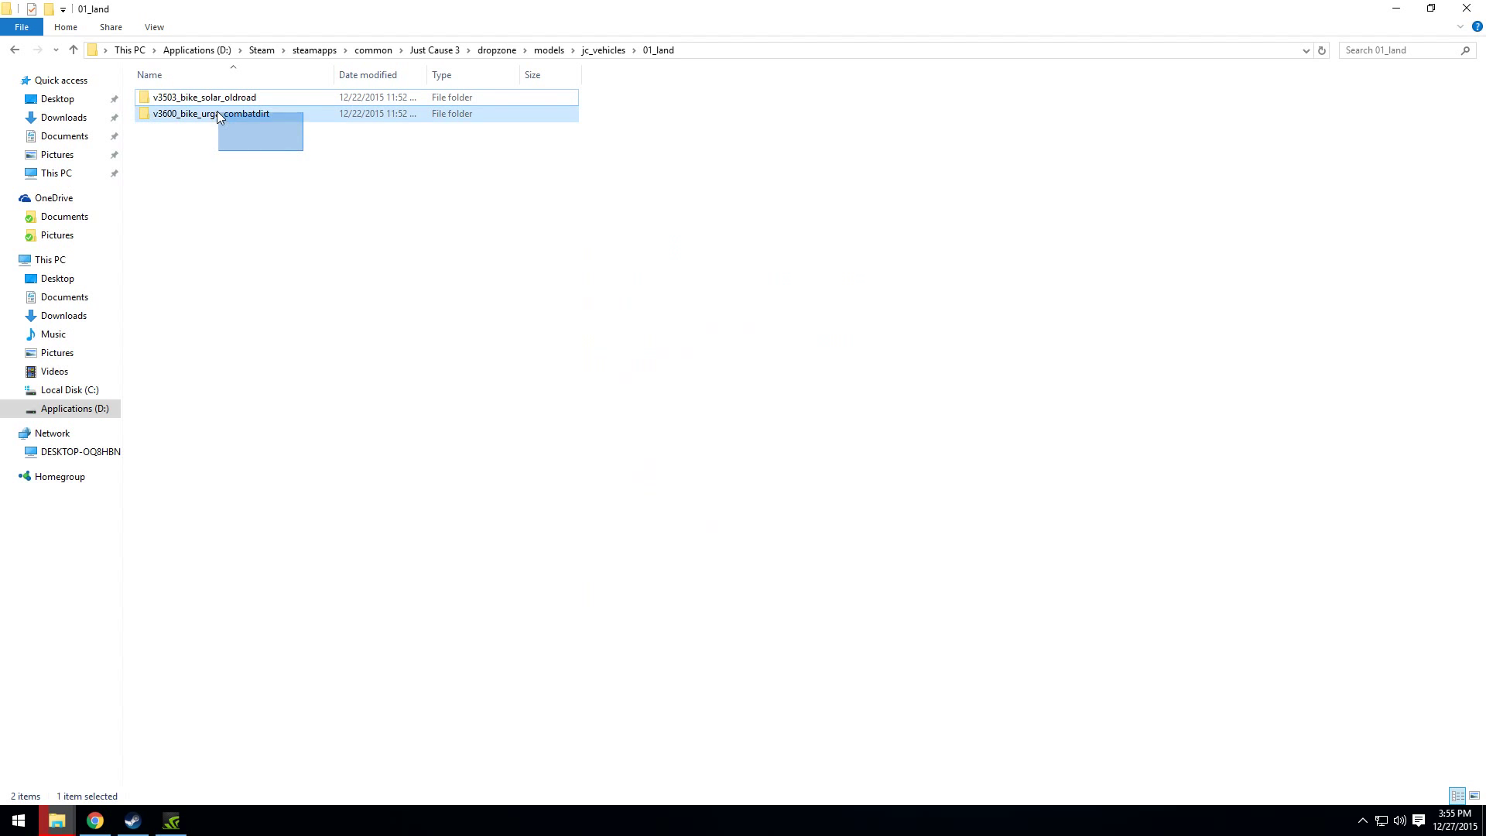
pyautogui.press('Delete')
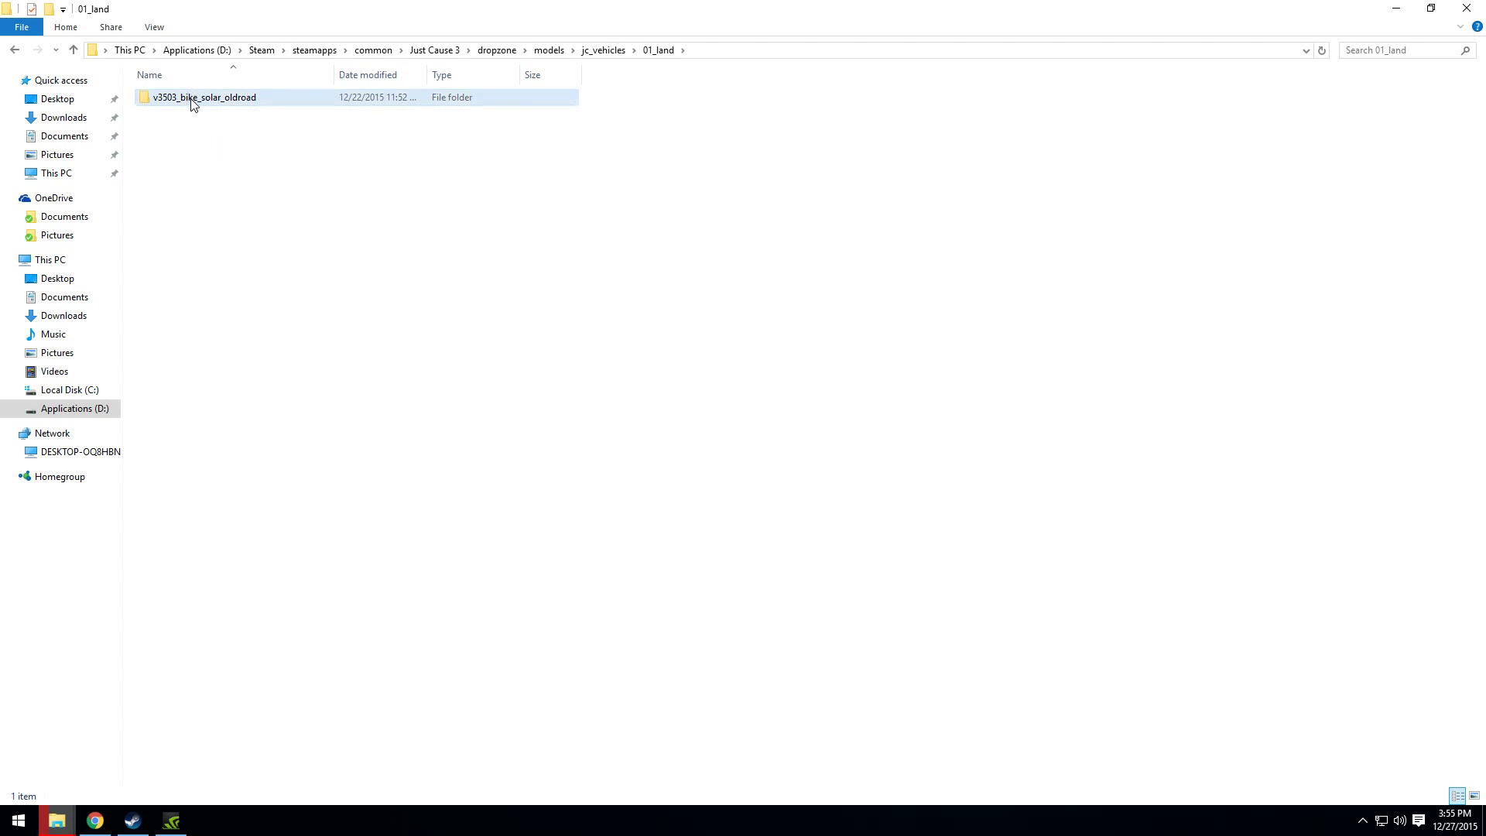
# - Delete all files in v3503_bike_solar_oldroad except oldroad_body_lod1.rbm
pyautogui.doubleClick(198, 98)
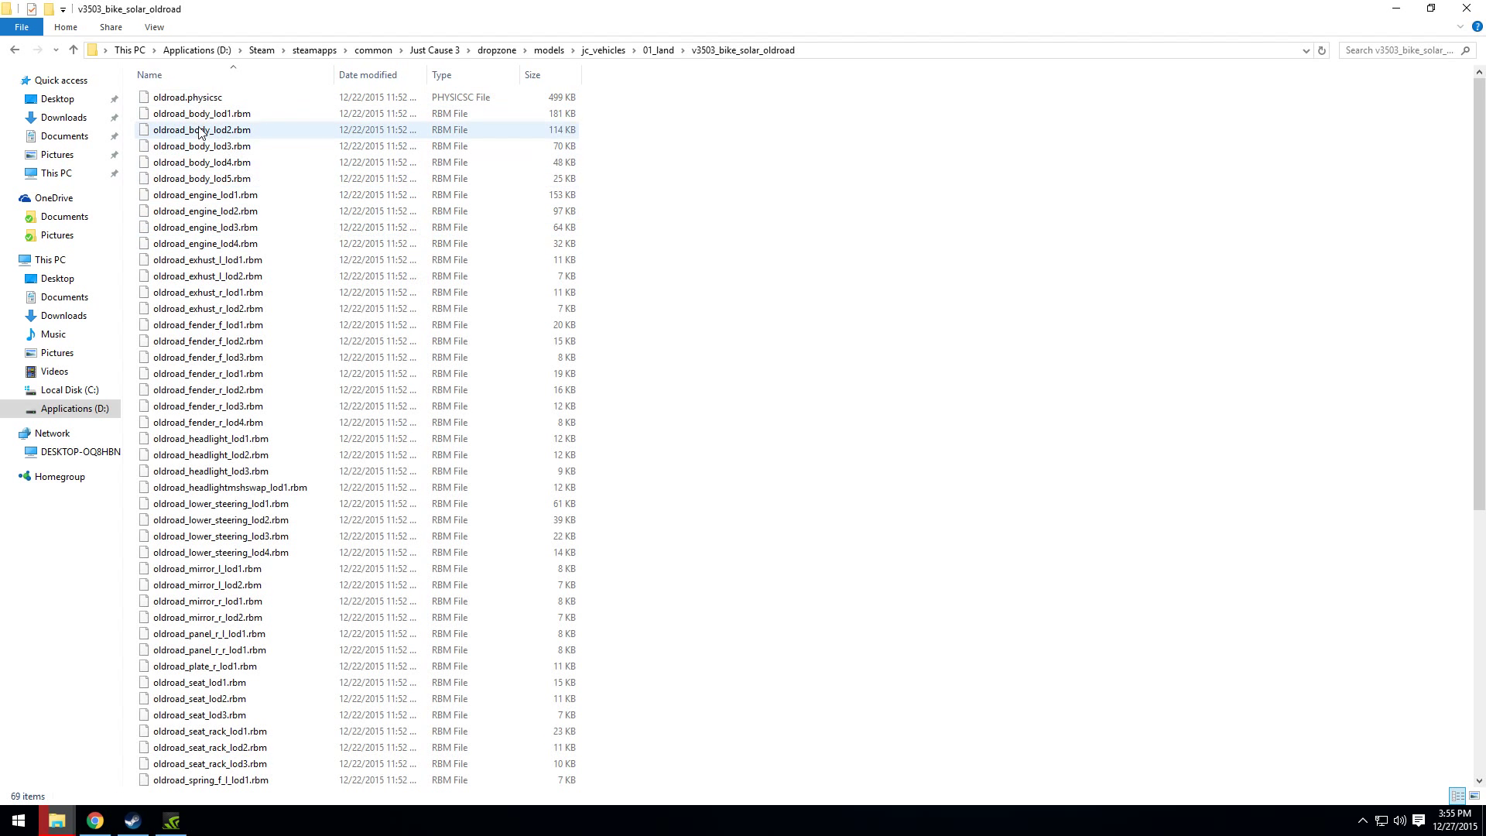
pyautogui.click(377, 99)
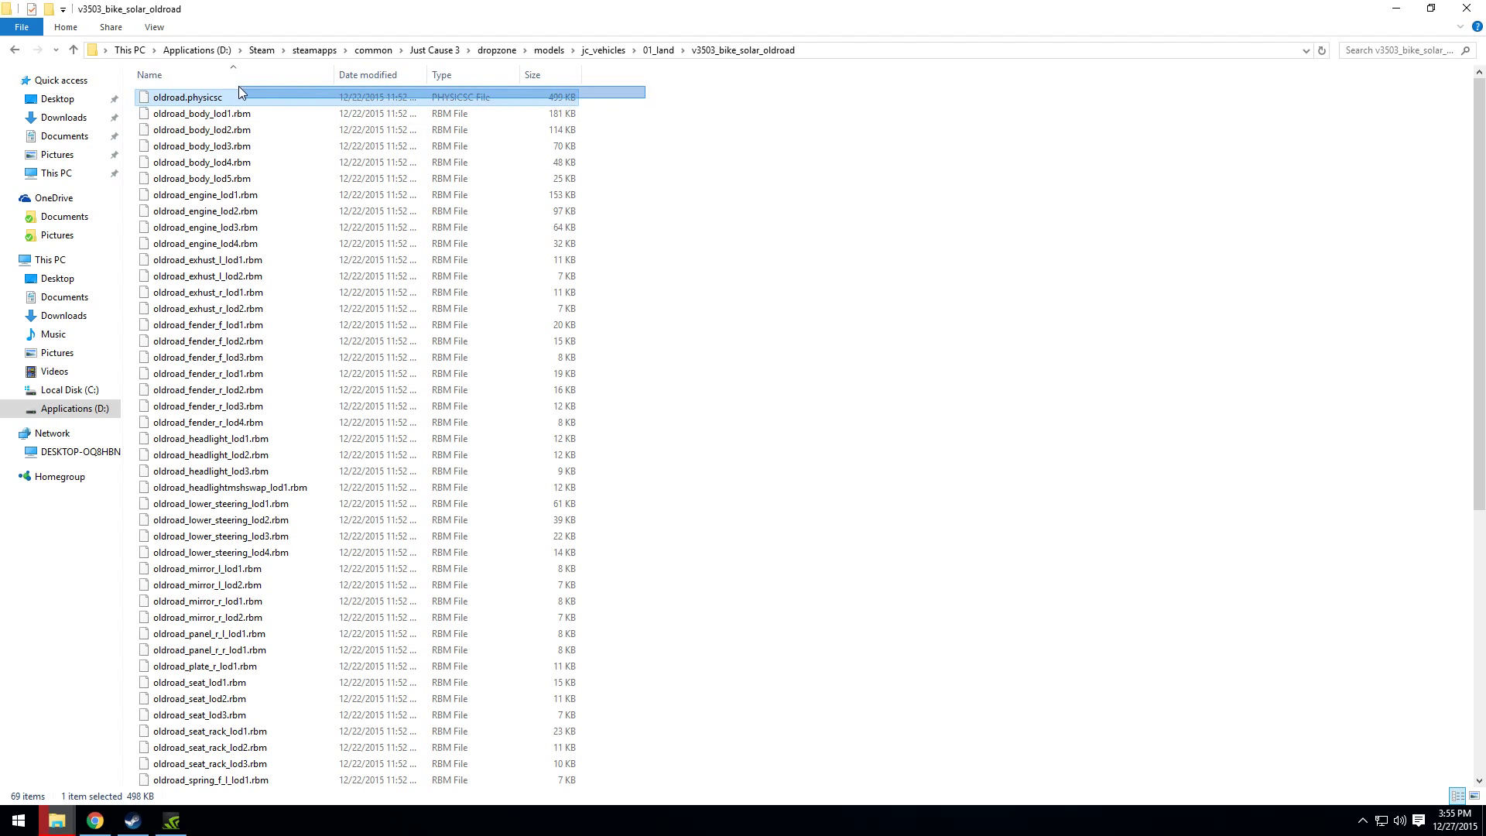
pyautogui.press('Delete')
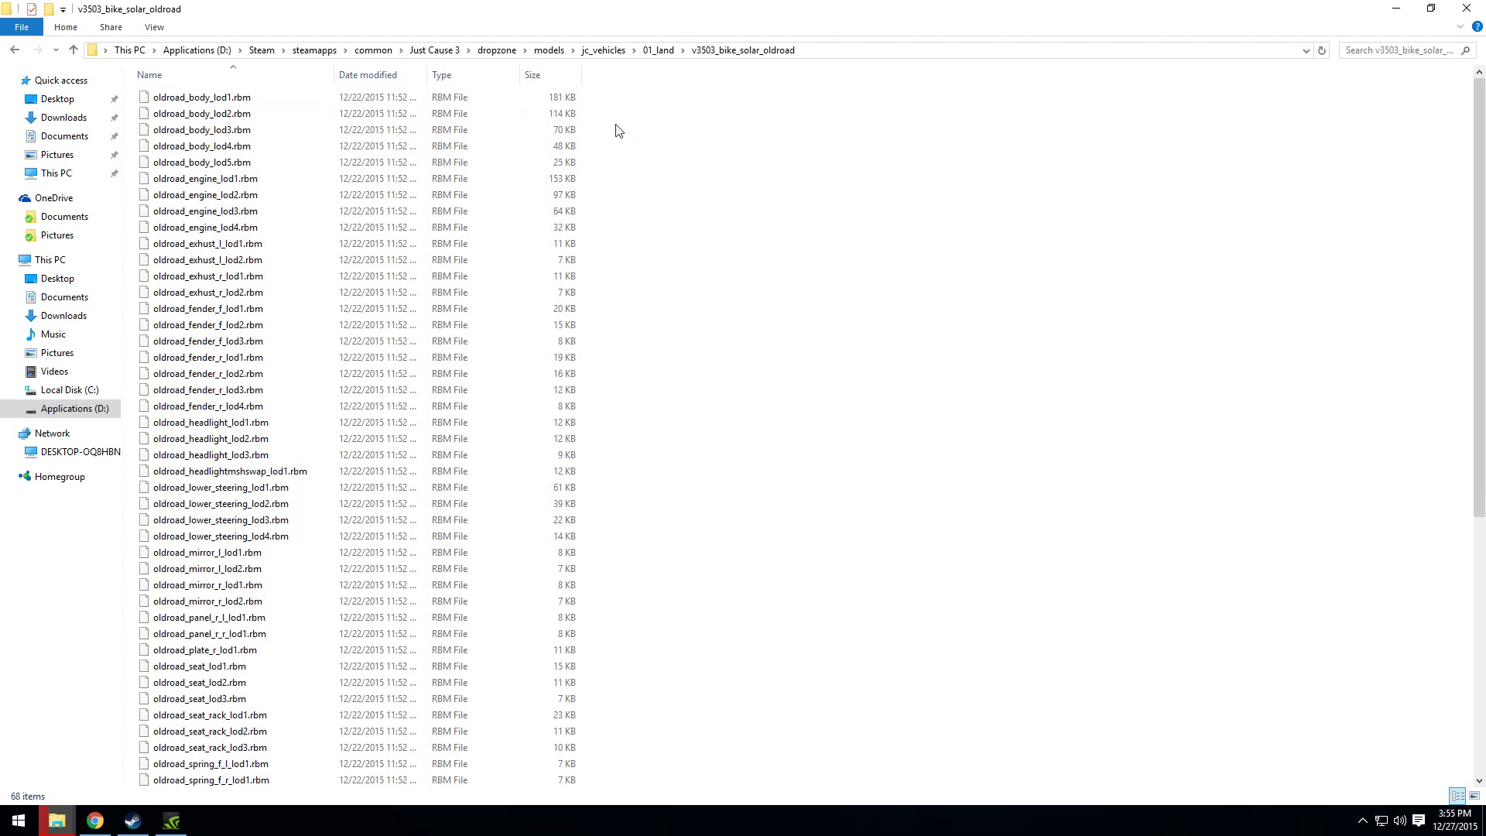
pyautogui.moveTo(638, 110); pyautogui.dragTo(135, 787)
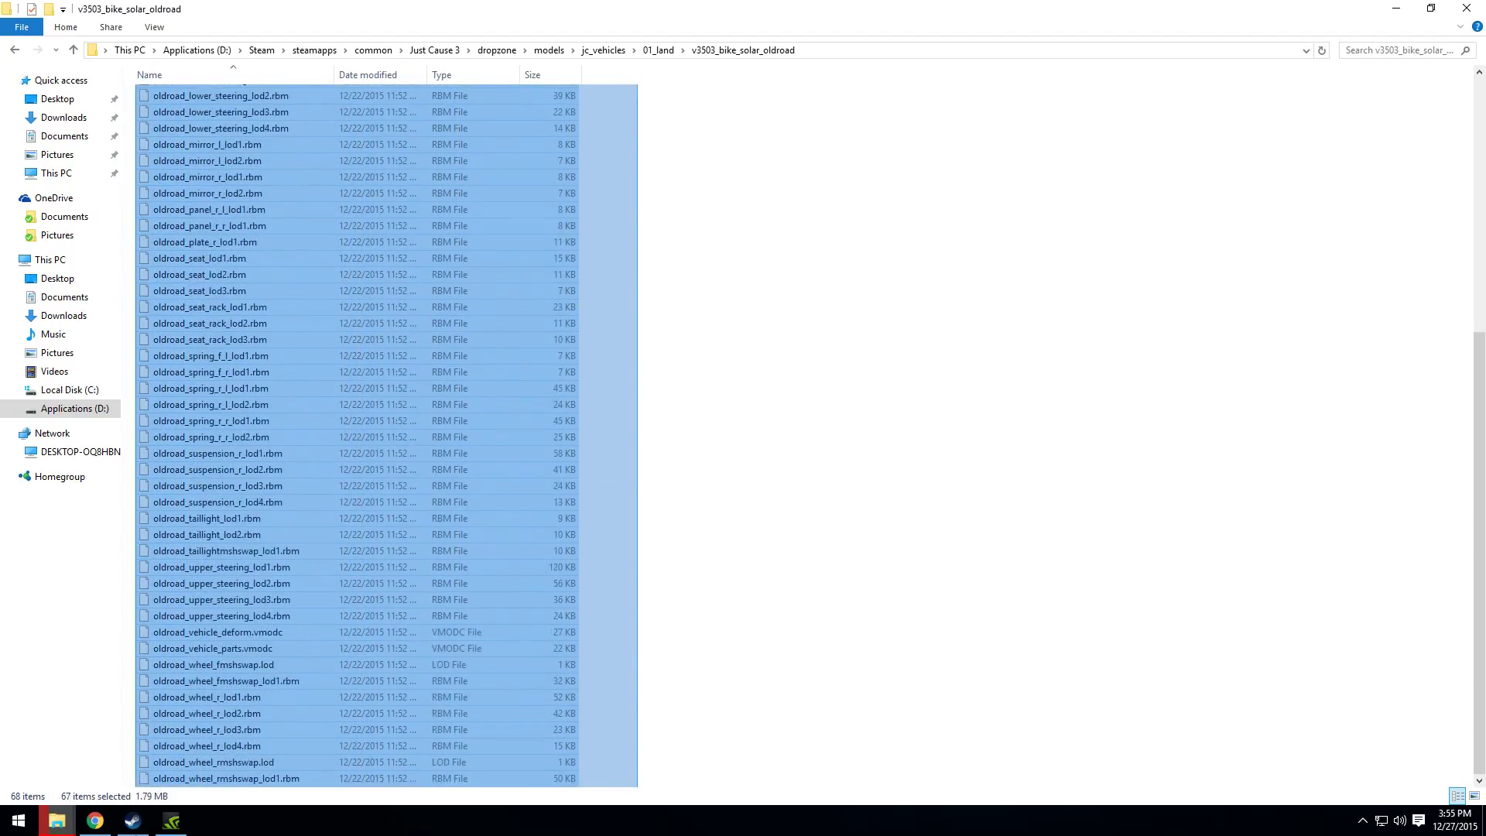
pyautogui.press('Delete')
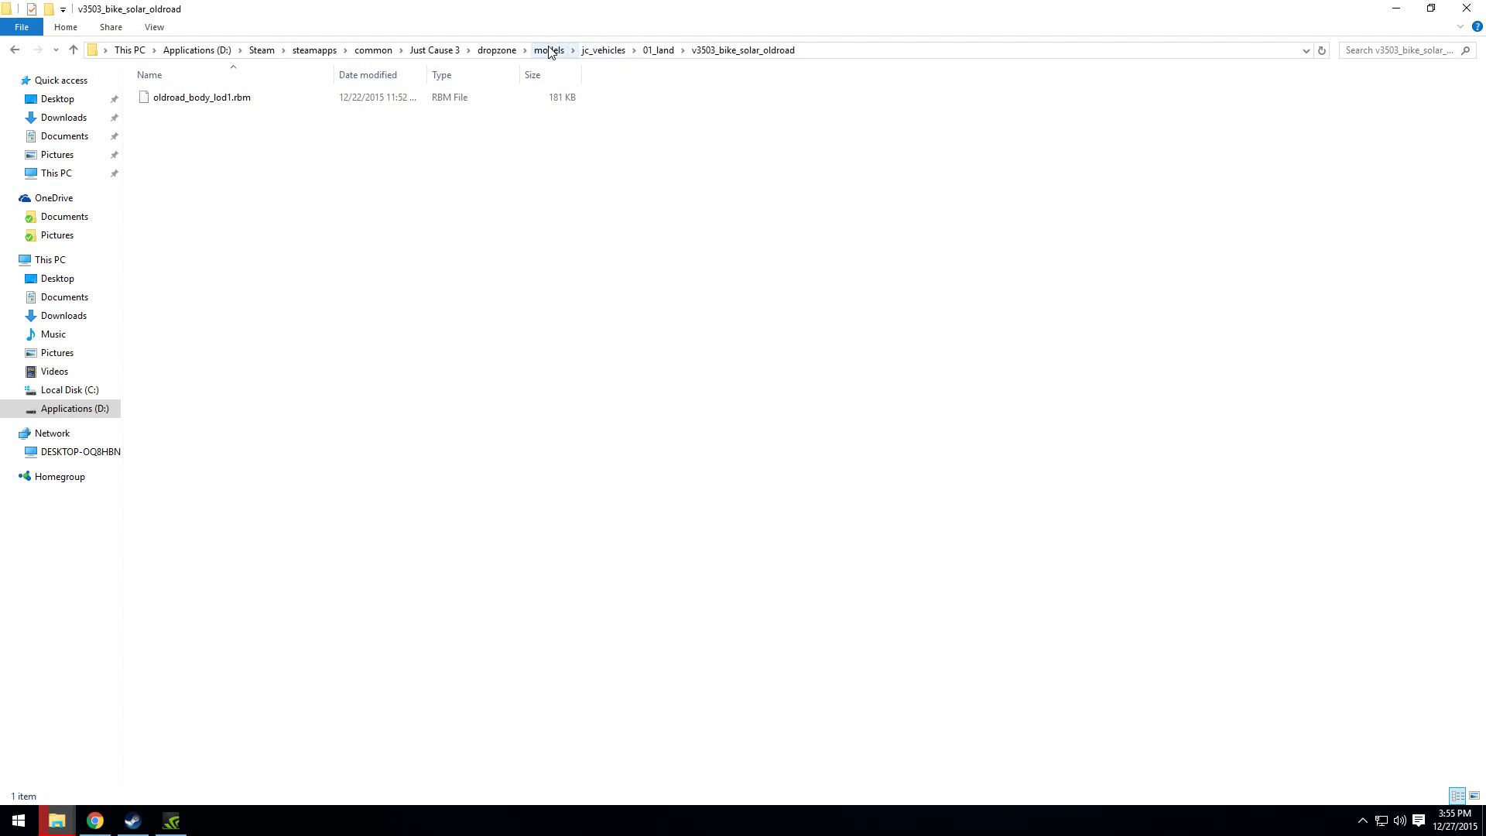
pyautogui.click(495, 51)
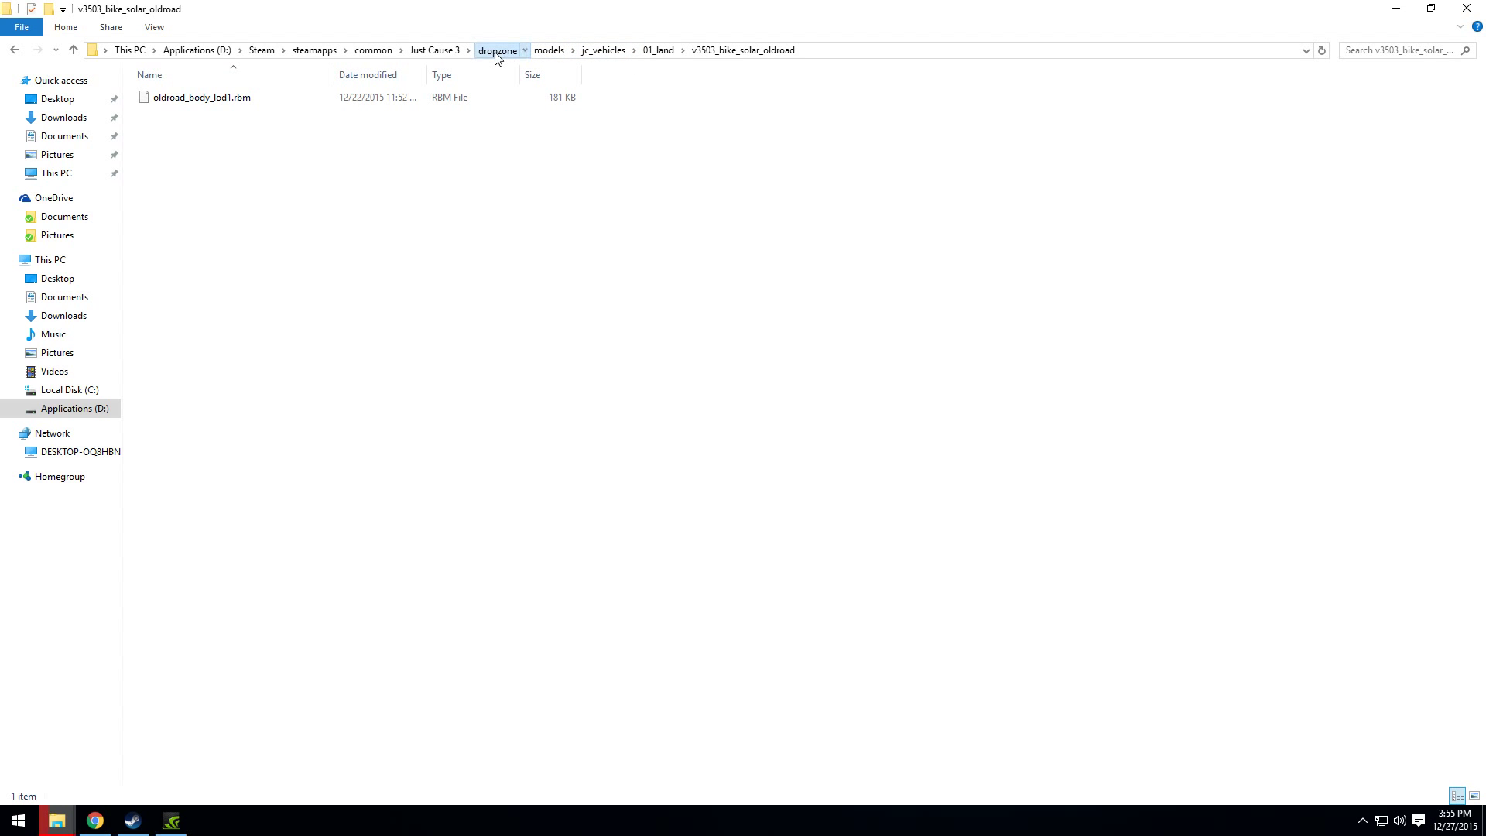
# - Search the Just Cause 3 folder for the cow model and copy cow_branded_mesh_body_lod1.rbm
pyautogui.click(434, 50)
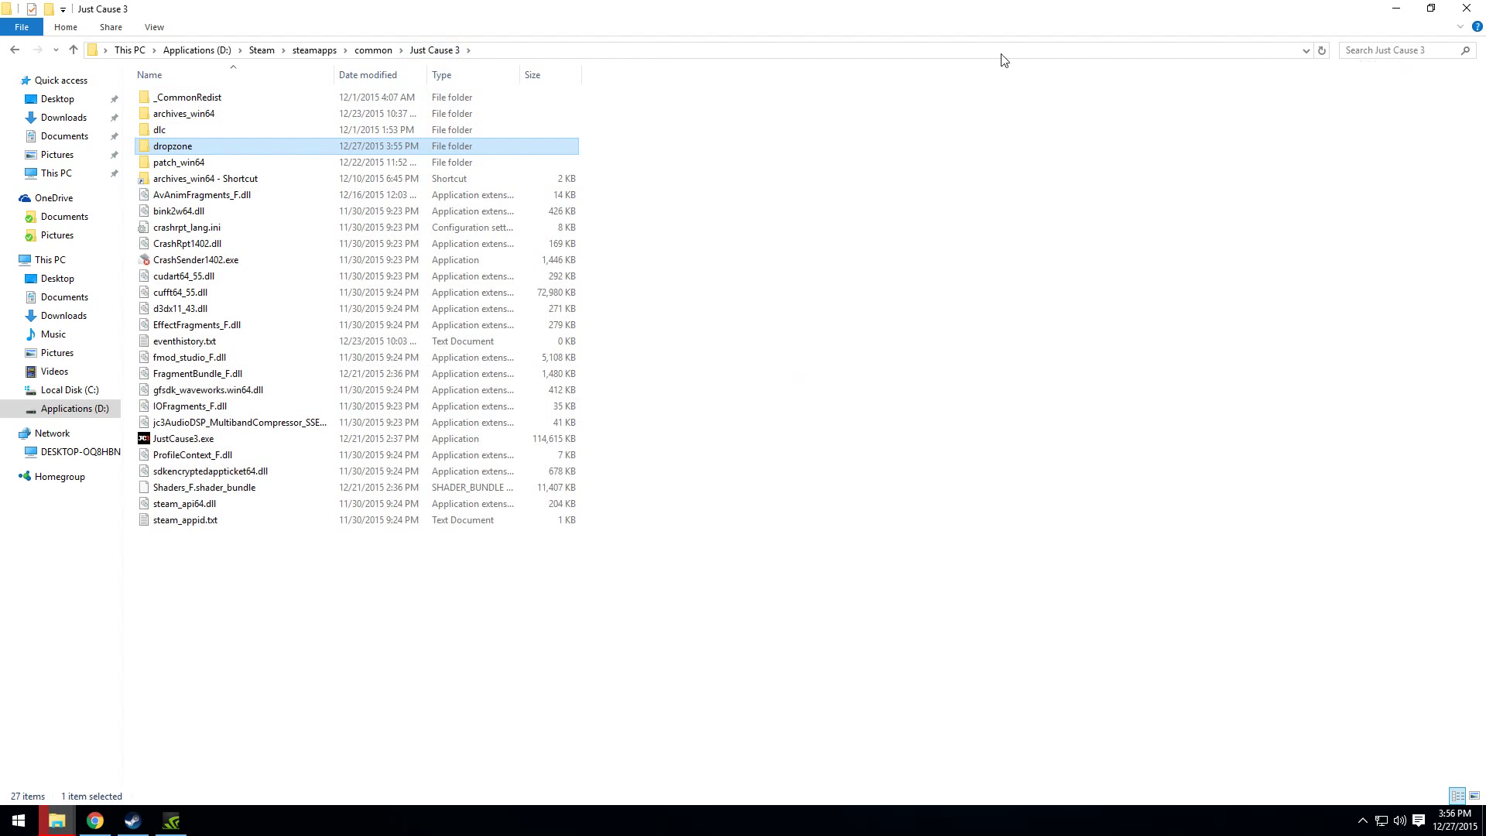
pyautogui.click(1385, 51)
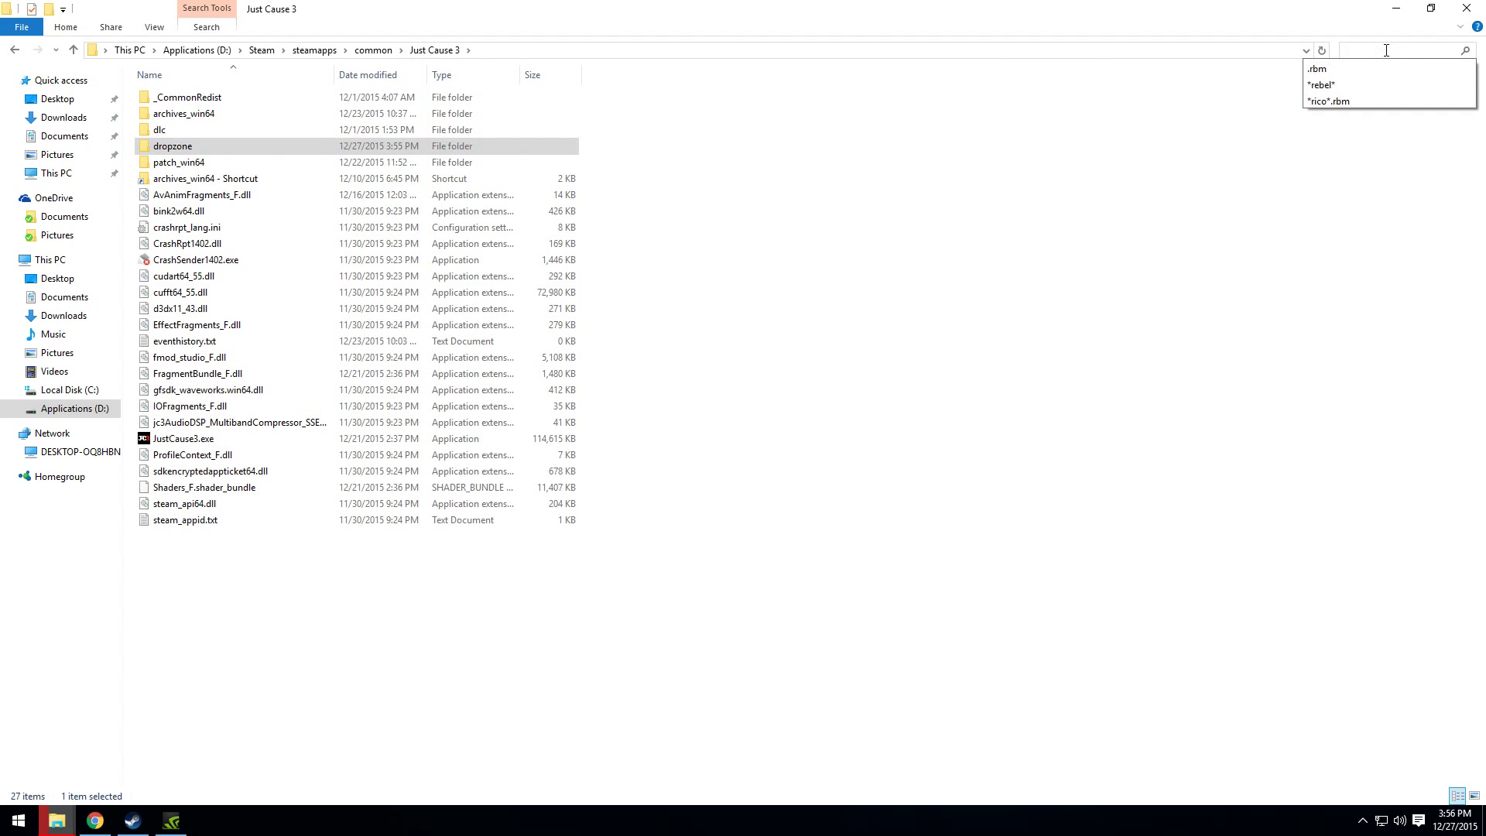
pyautogui.write('.rbm')
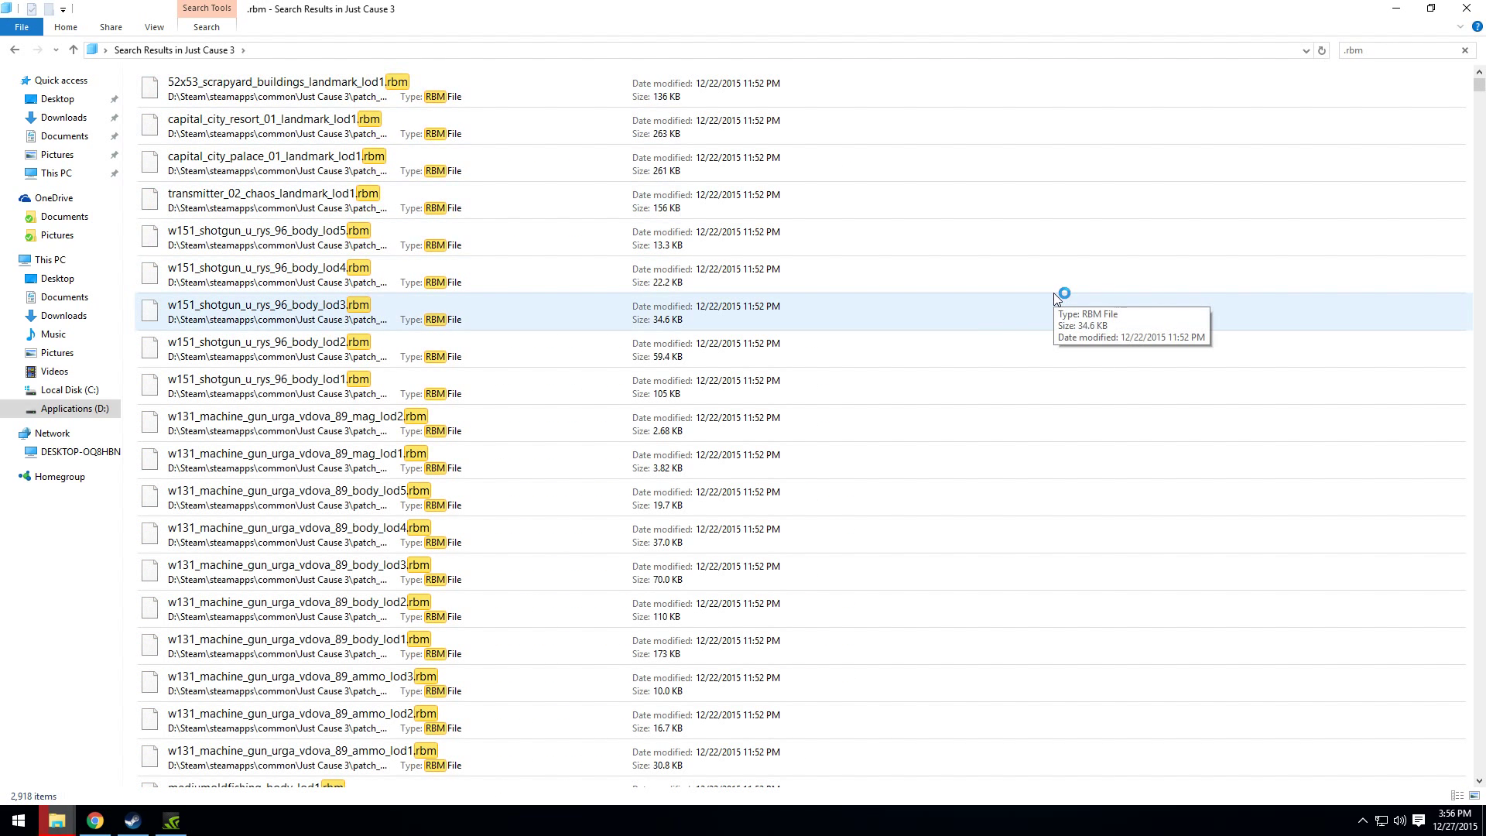
pyautogui.scroll(-3, 1056, 299)
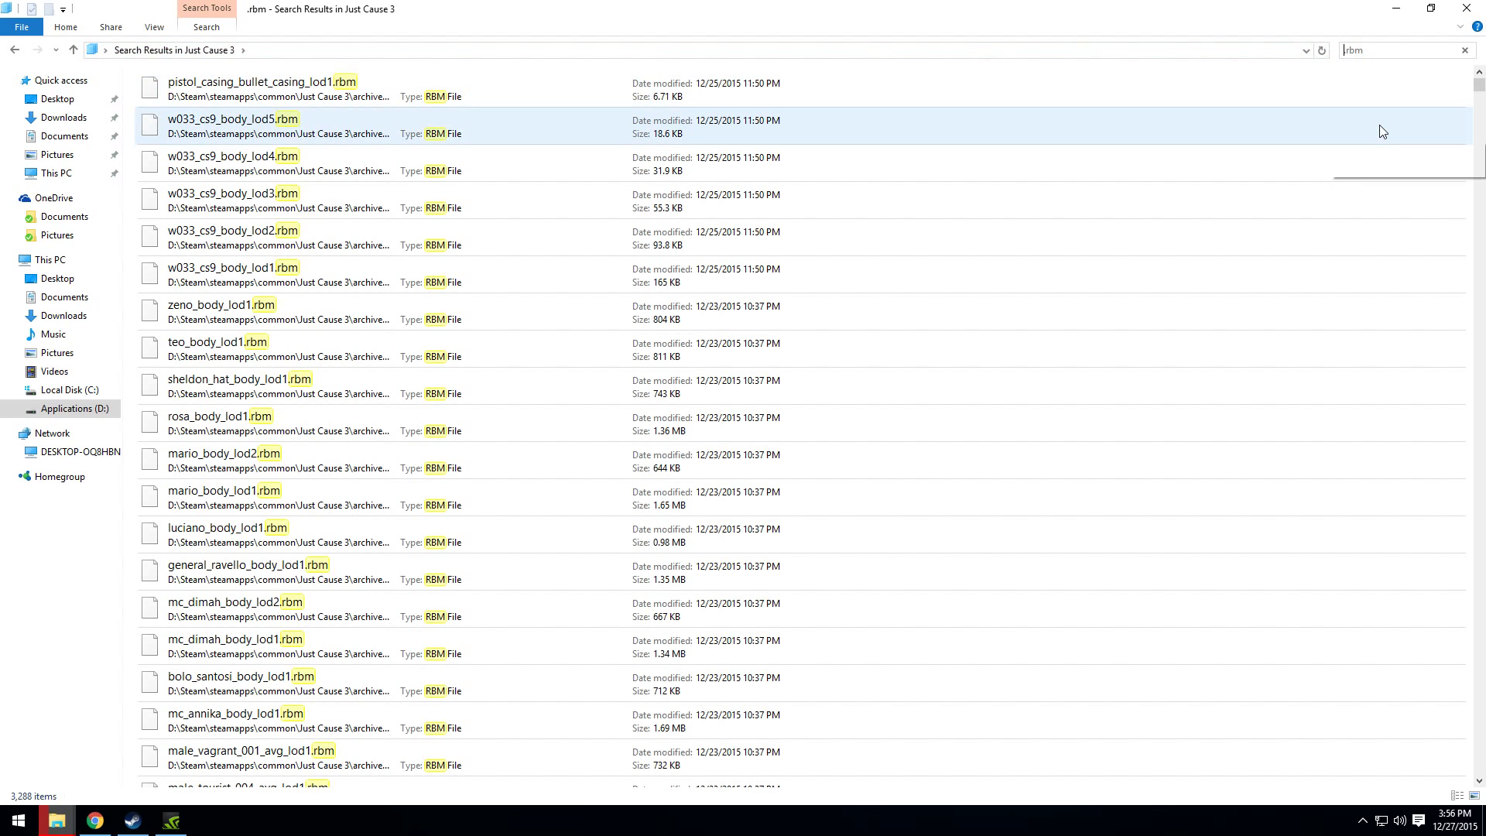
pyautogui.press('Home')
pyautogui.write('*cow*')
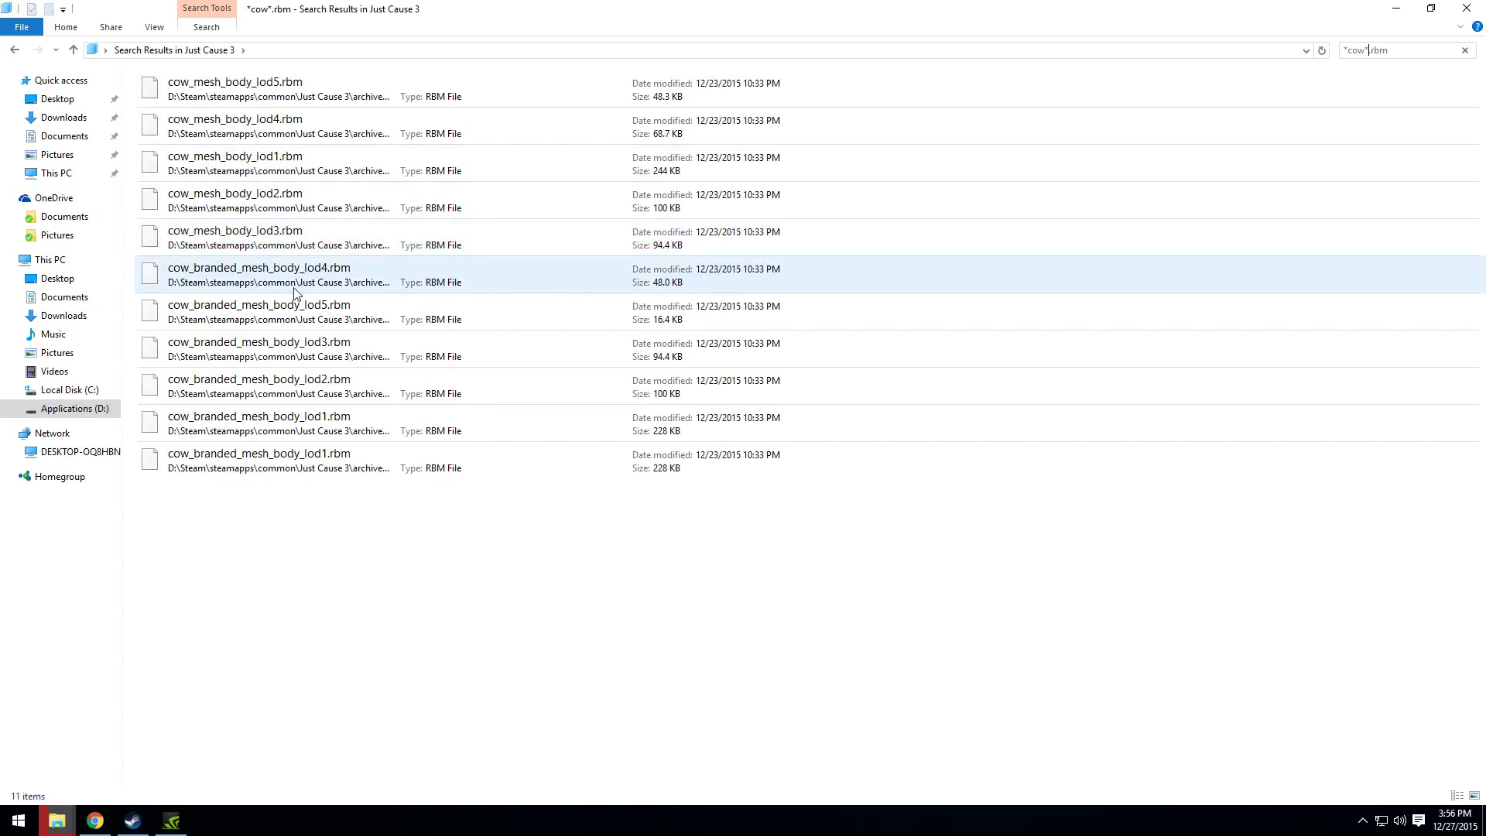
pyautogui.rightClick(242, 427)
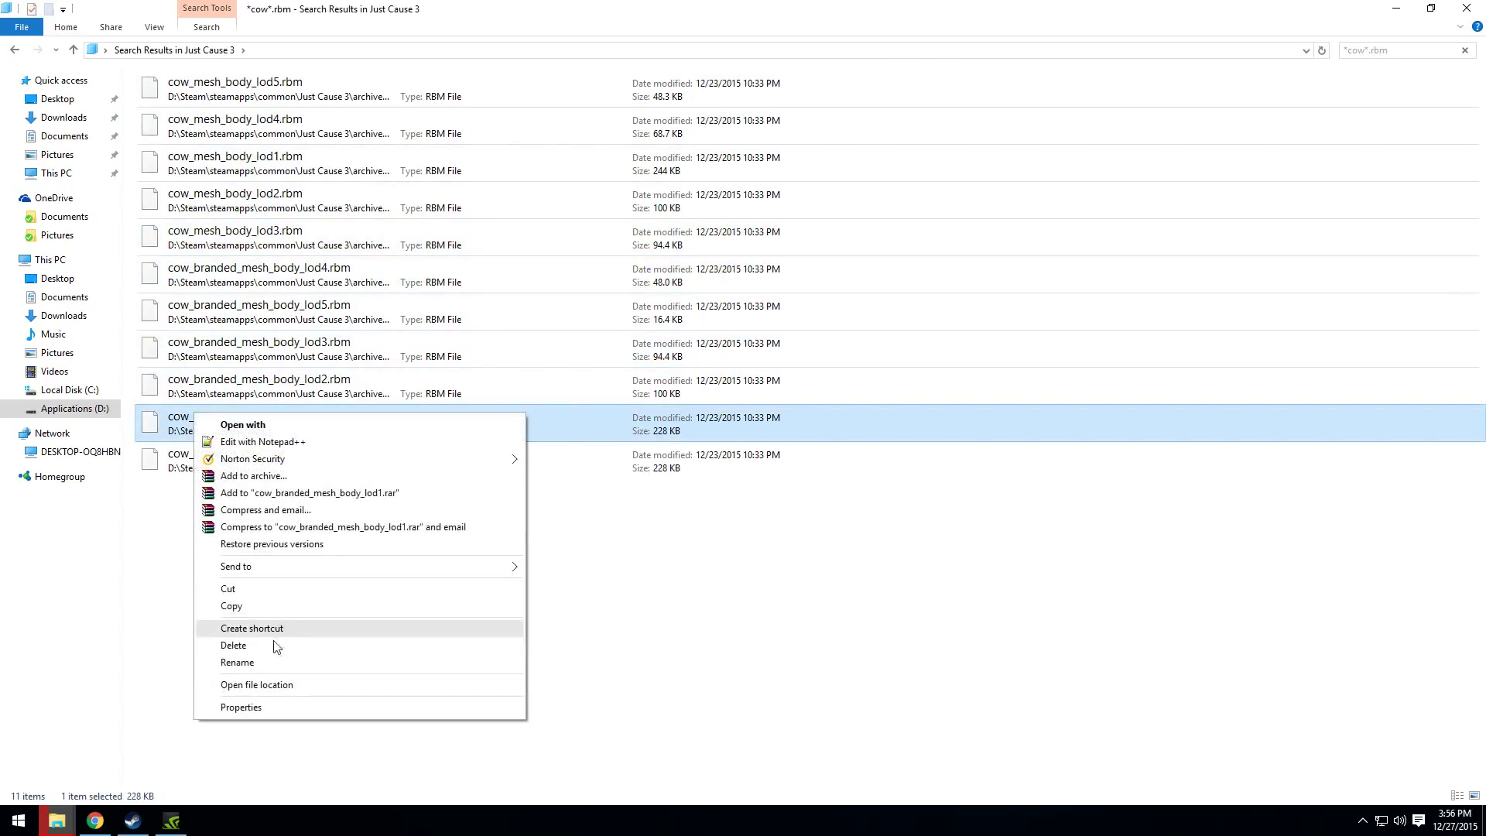
pyautogui.click(260, 608)
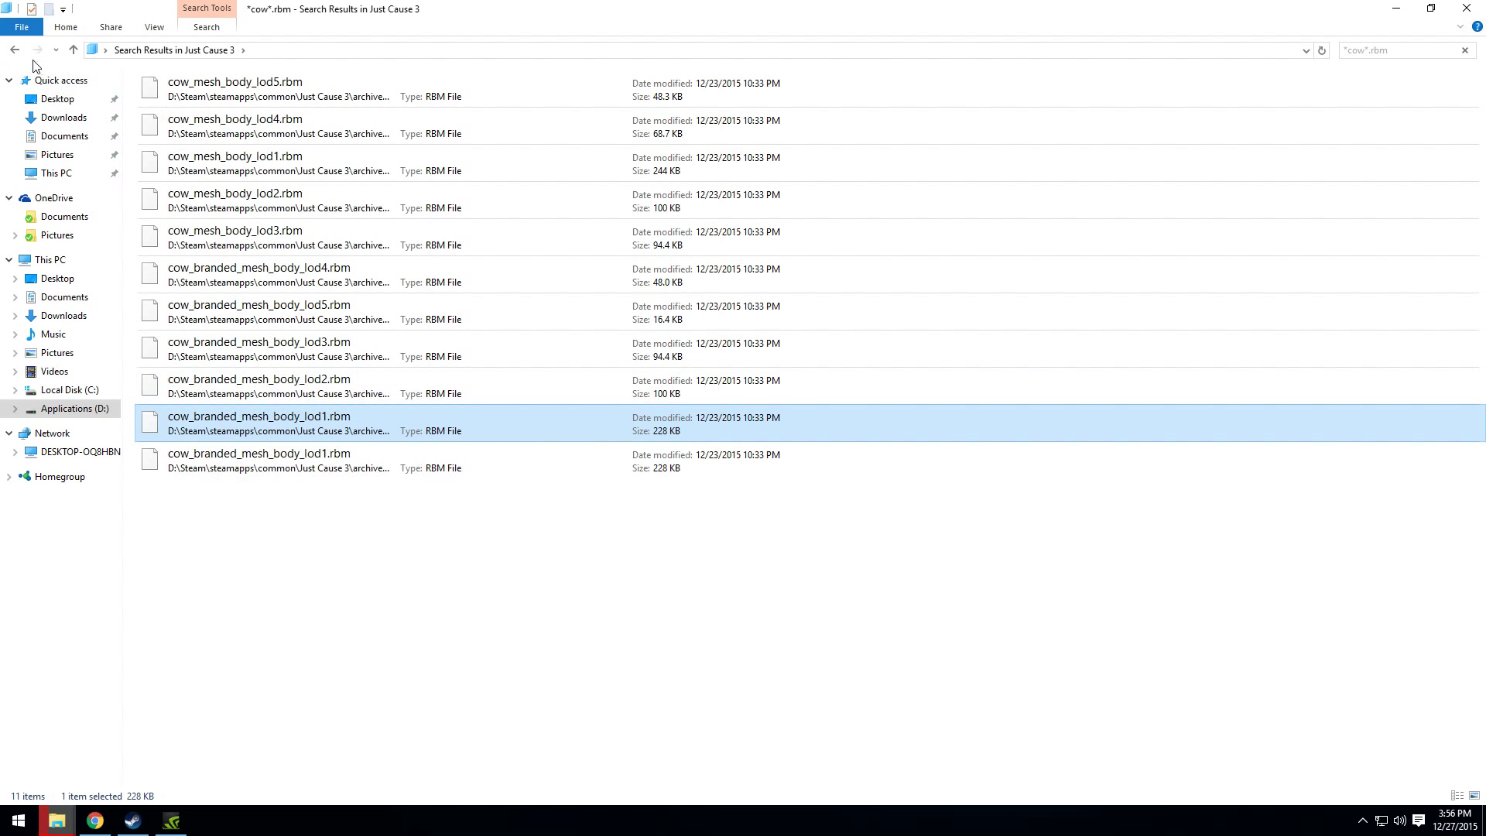
# - Paste the cow mesh into dropzone's v3503_bike_solar_oldroad folder
pyautogui.click(9, 55)
pyautogui.doubleClick(188, 148)
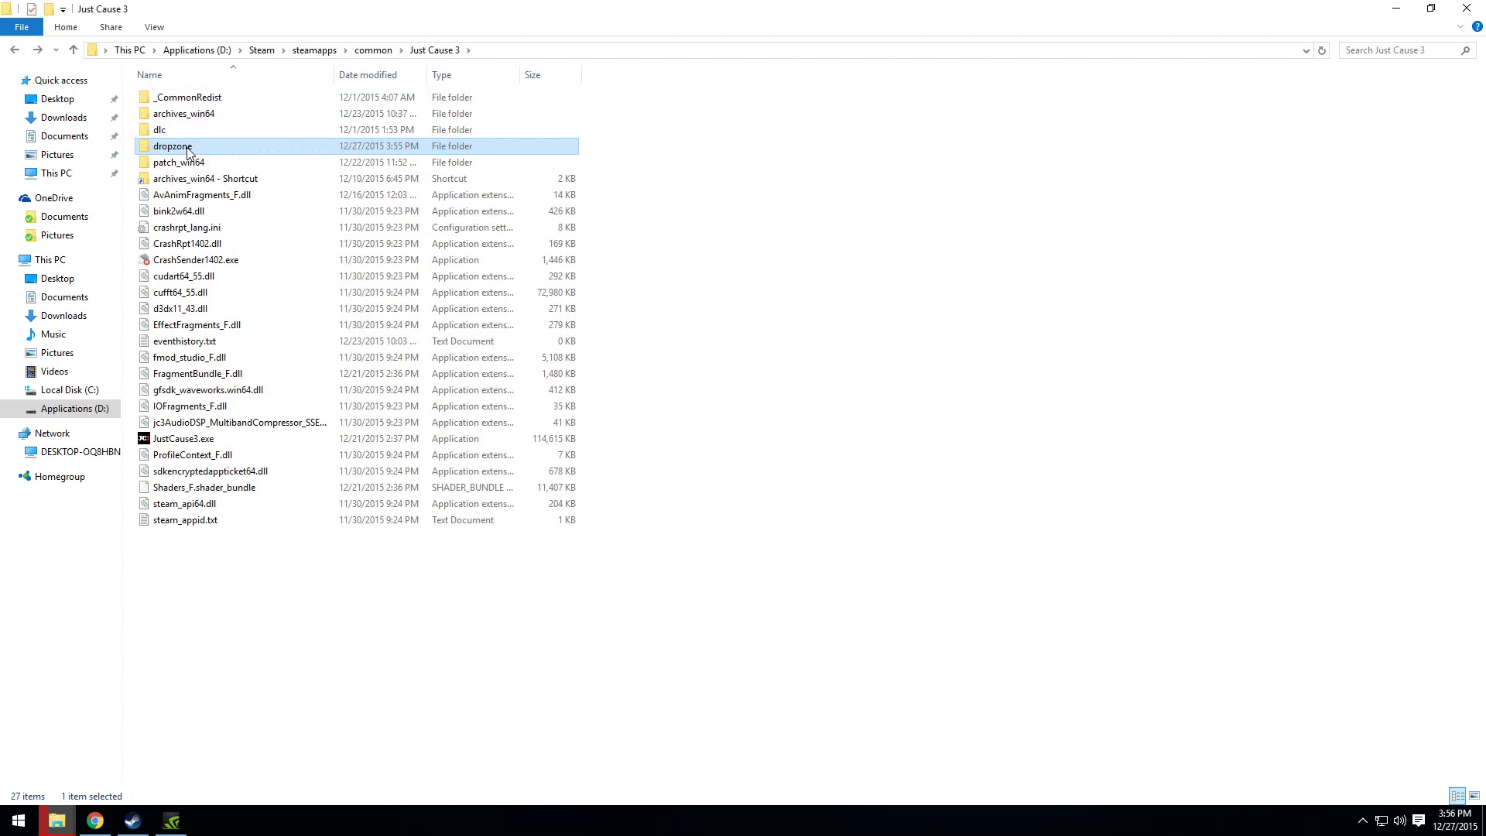
pyautogui.doubleClick(169, 97)
pyautogui.doubleClick(174, 98)
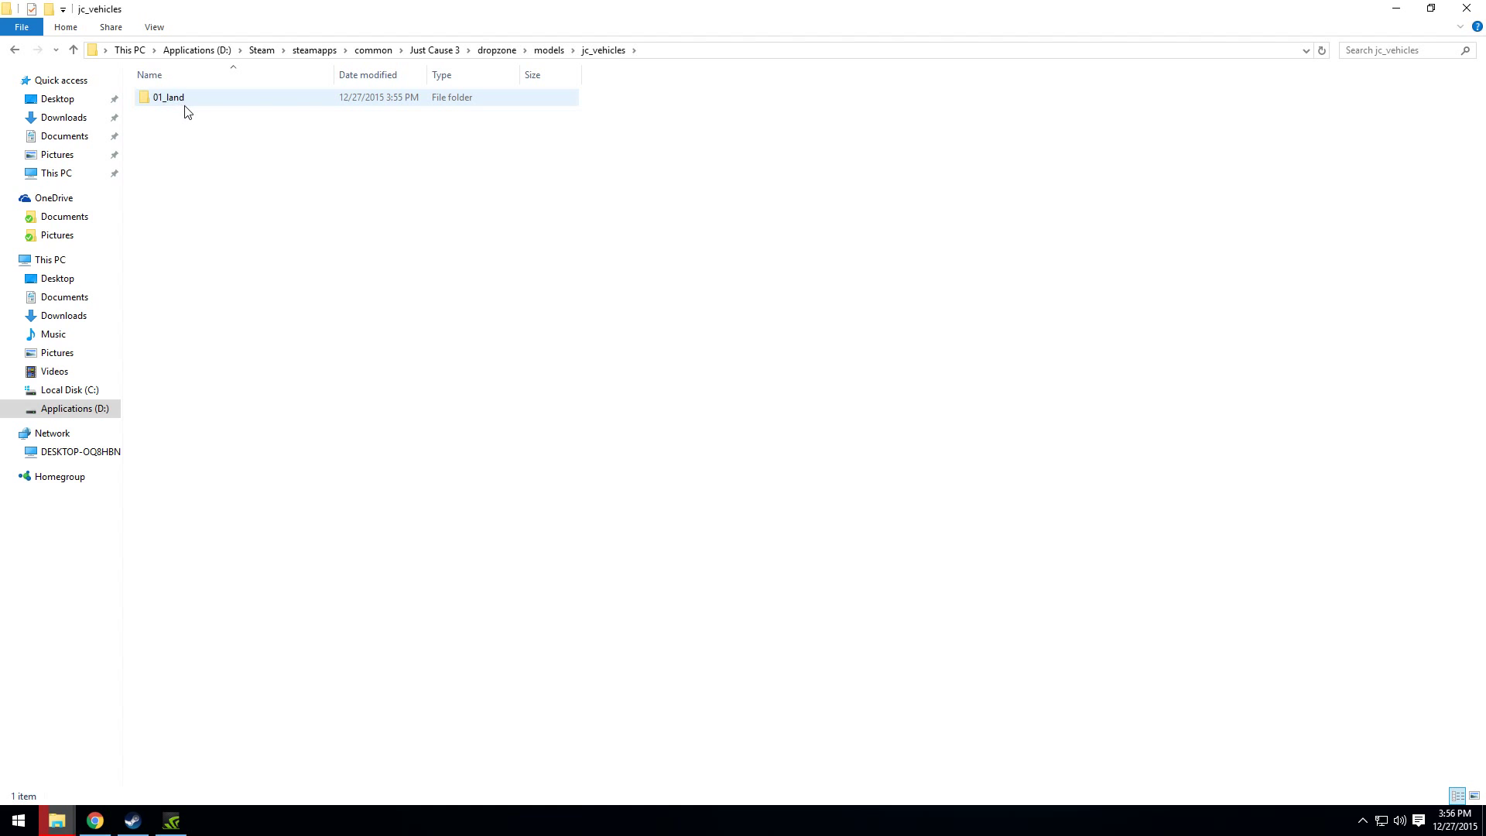
pyautogui.doubleClick(187, 104)
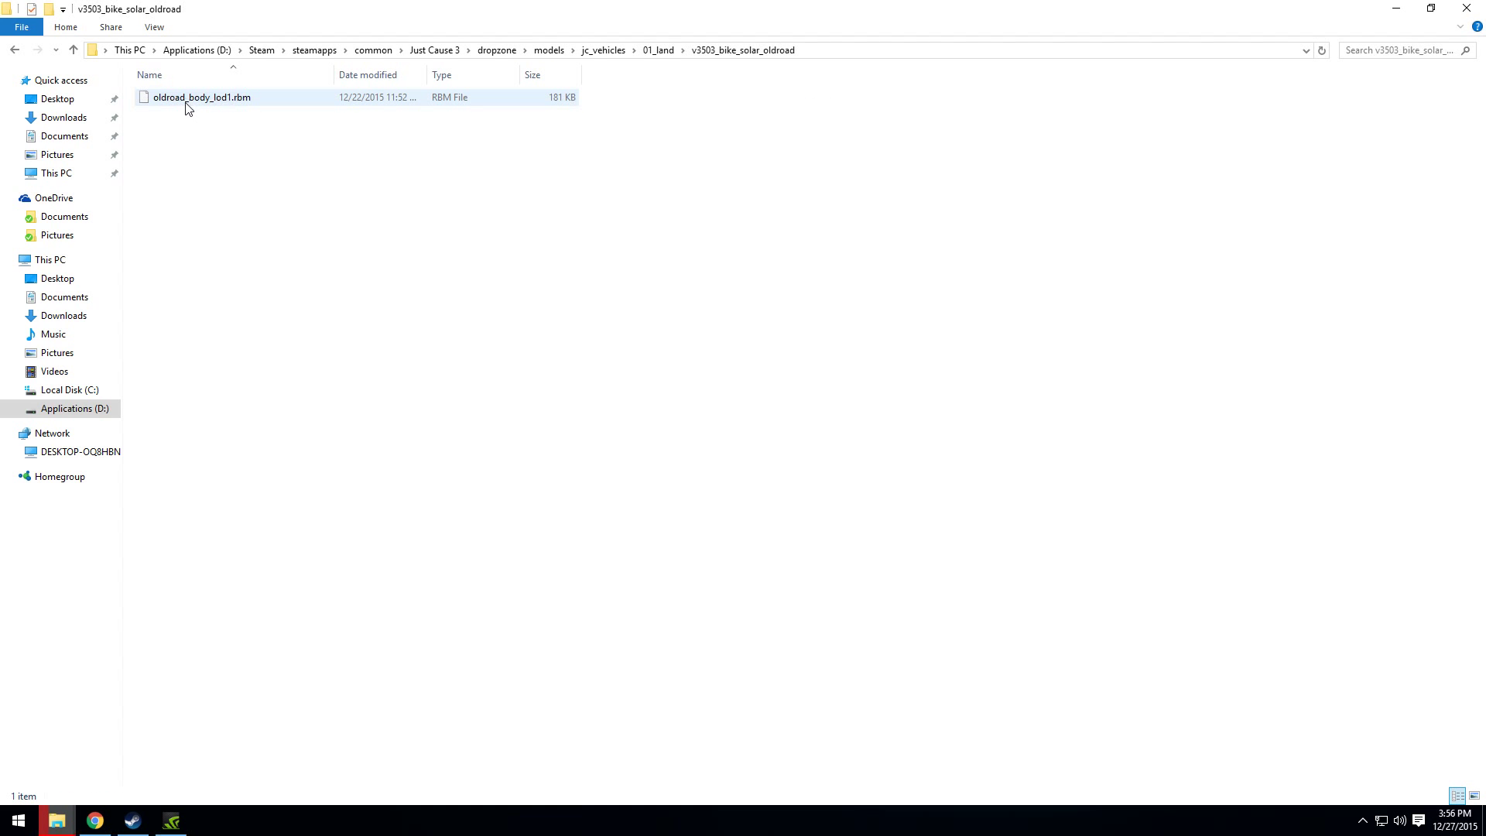
pyautogui.rightClick(238, 168)
pyautogui.click(277, 276)
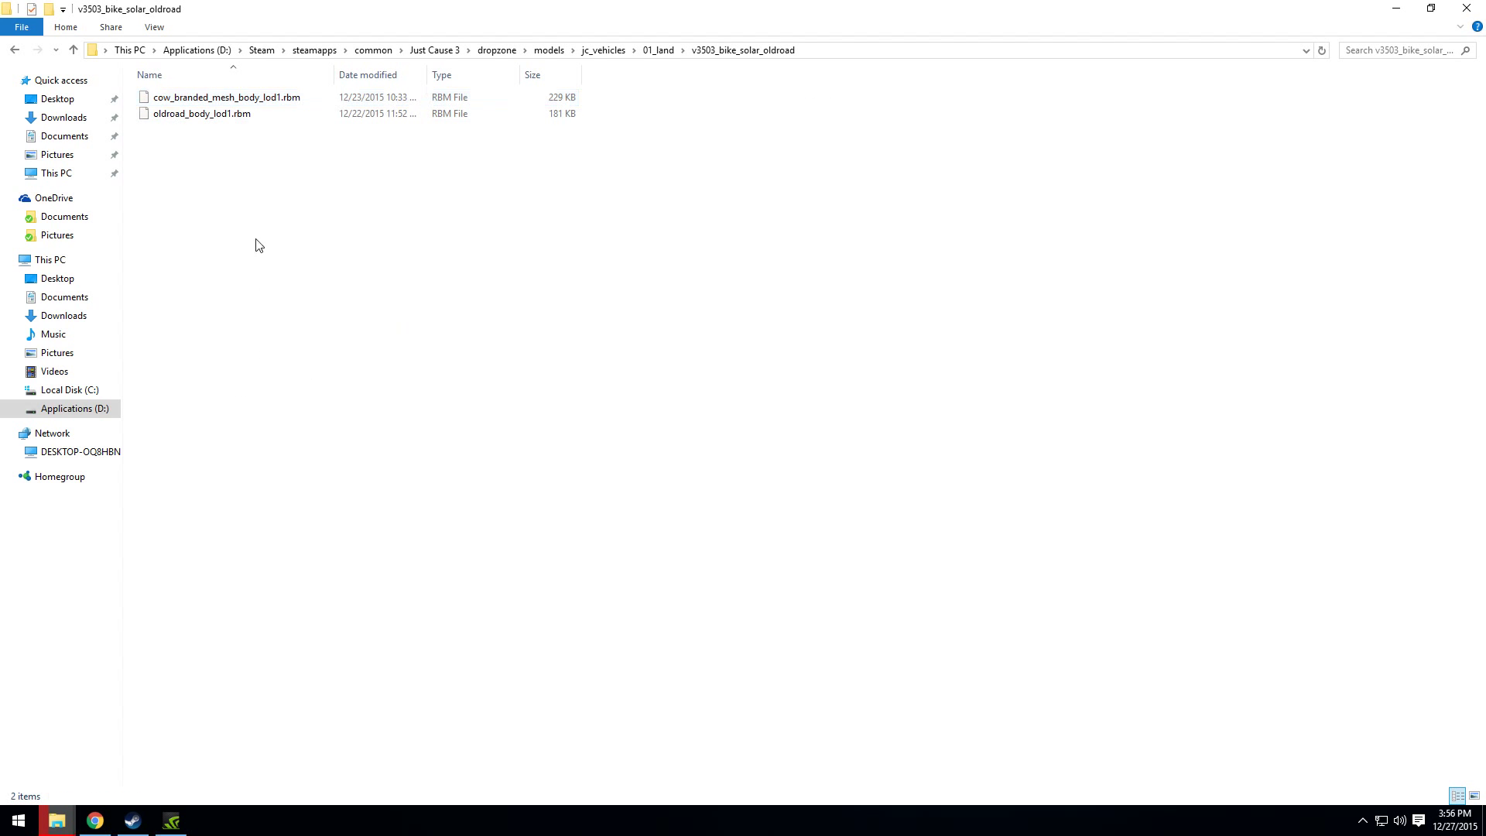
# - Rename oldroad_body_lod1.rbm to 1.rbm and the cow mesh to oldroad_body_lod1.rbm
pyautogui.click(196, 100)
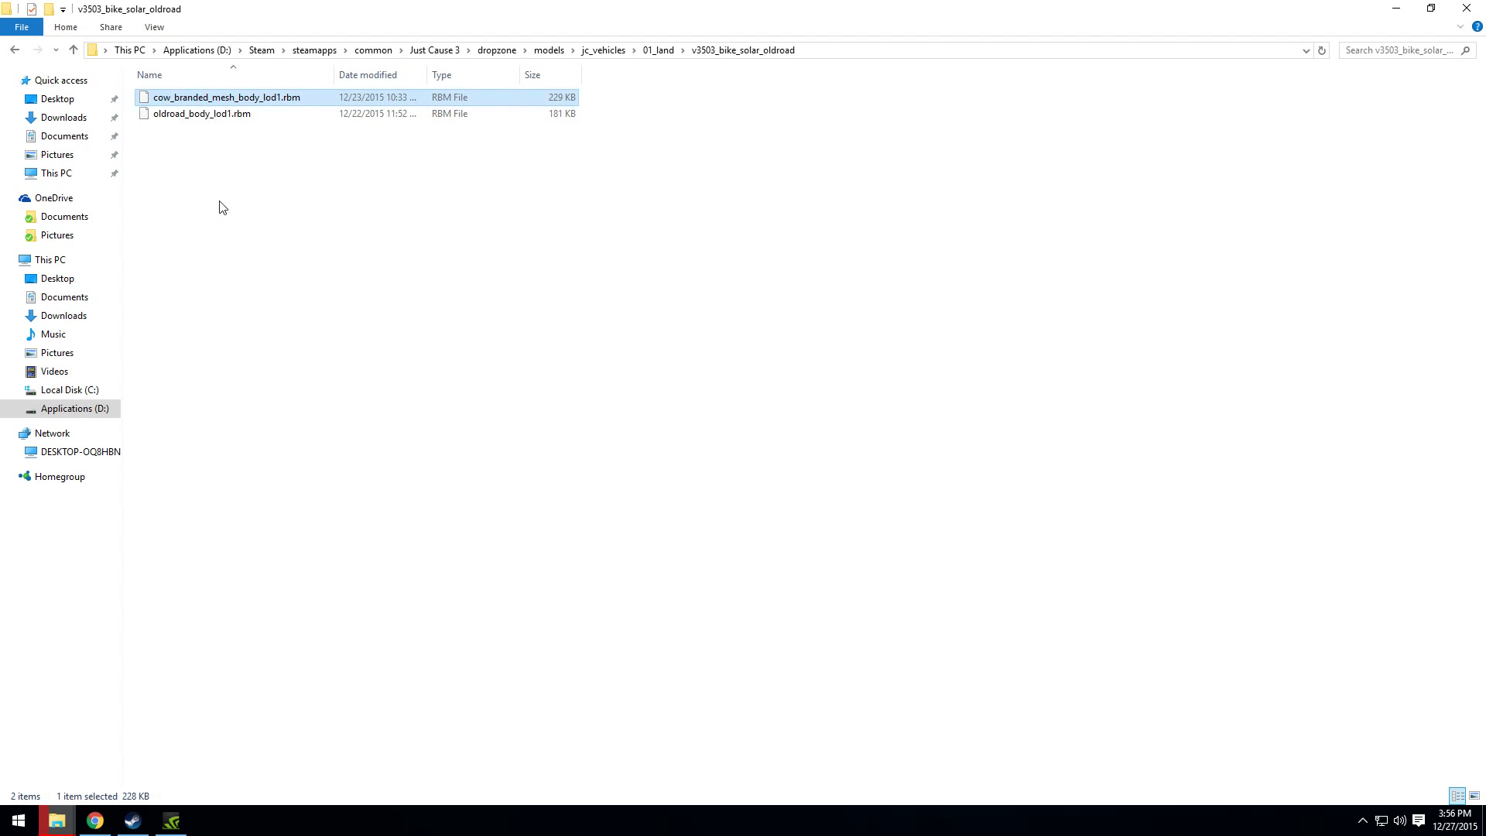
pyautogui.click(203, 113)
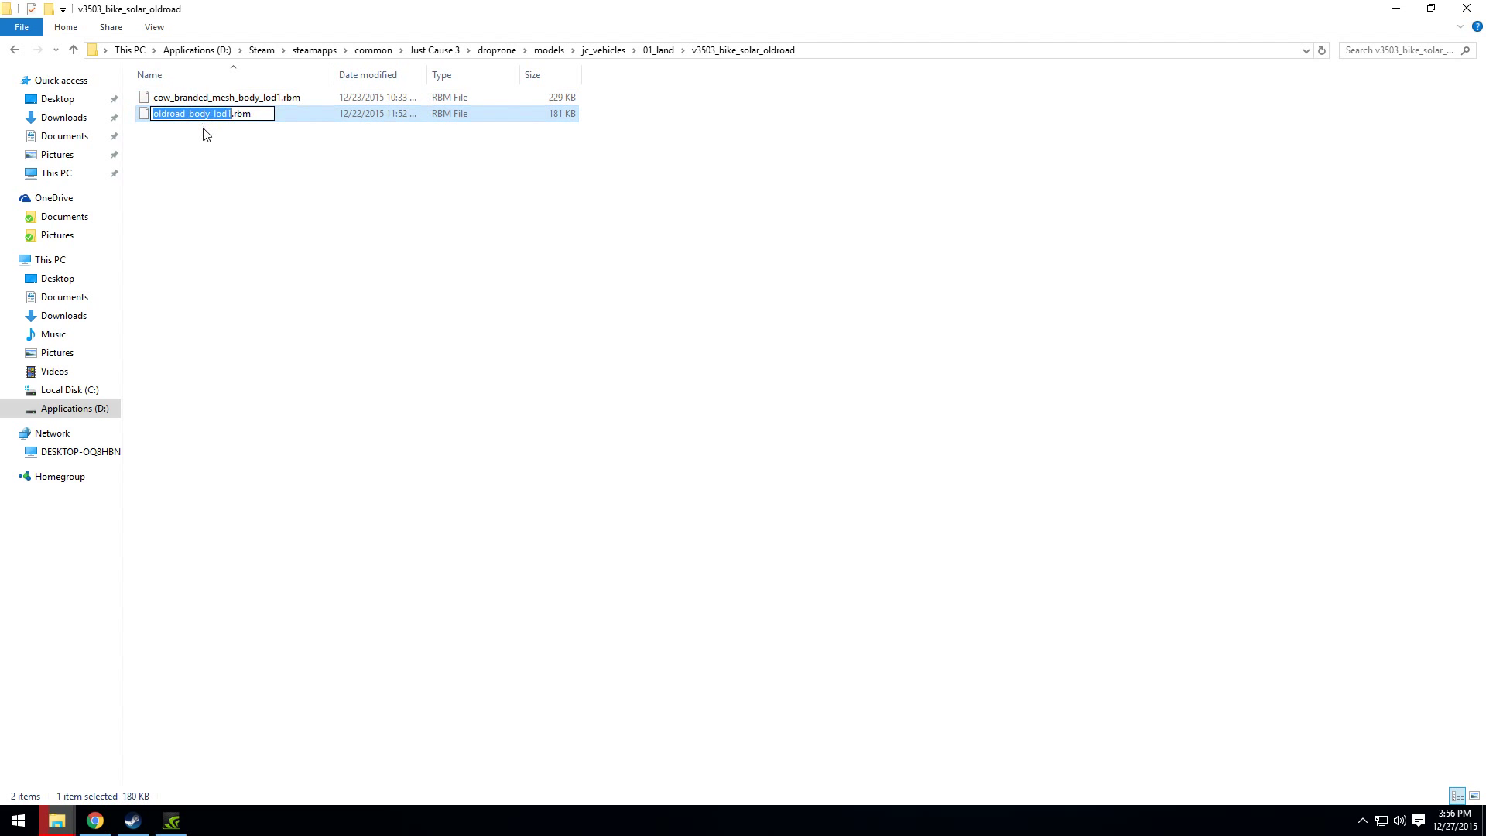
pyautogui.click(240, 225)
pyautogui.click(221, 115)
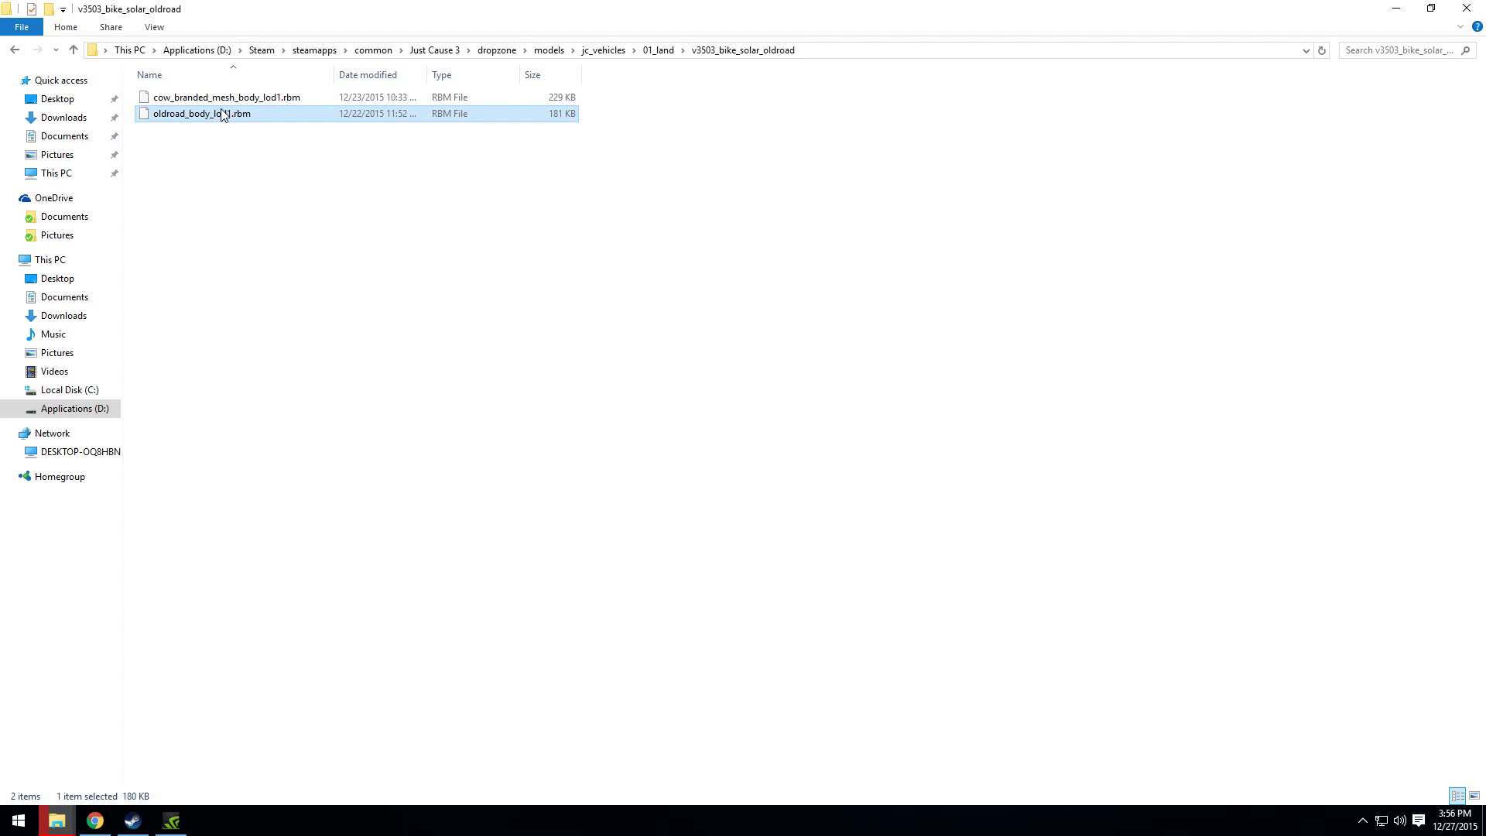
pyautogui.click(218, 114)
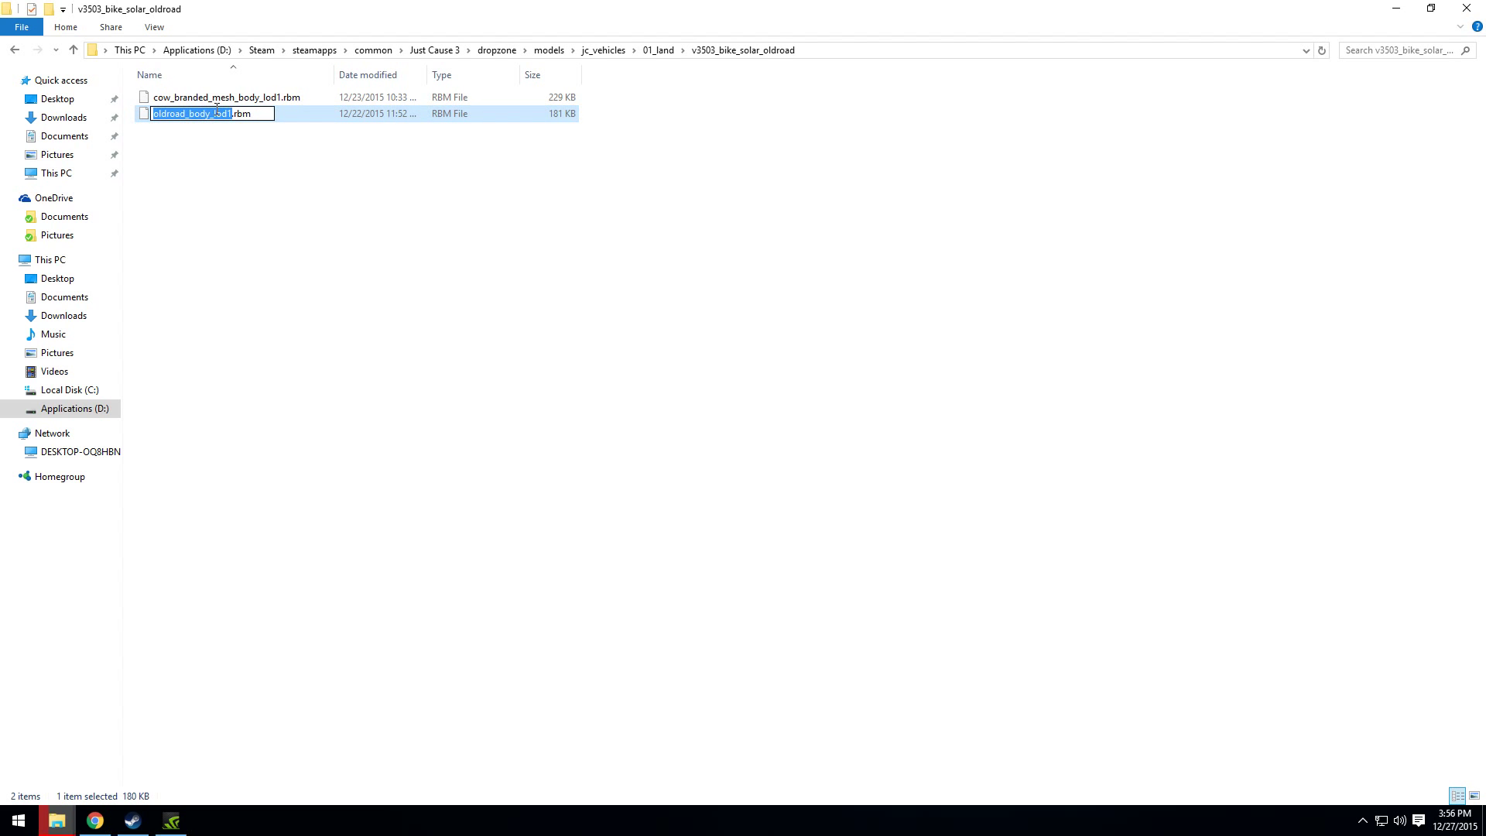
pyautogui.write('1')
pyautogui.press('Return')
pyautogui.click(209, 116)
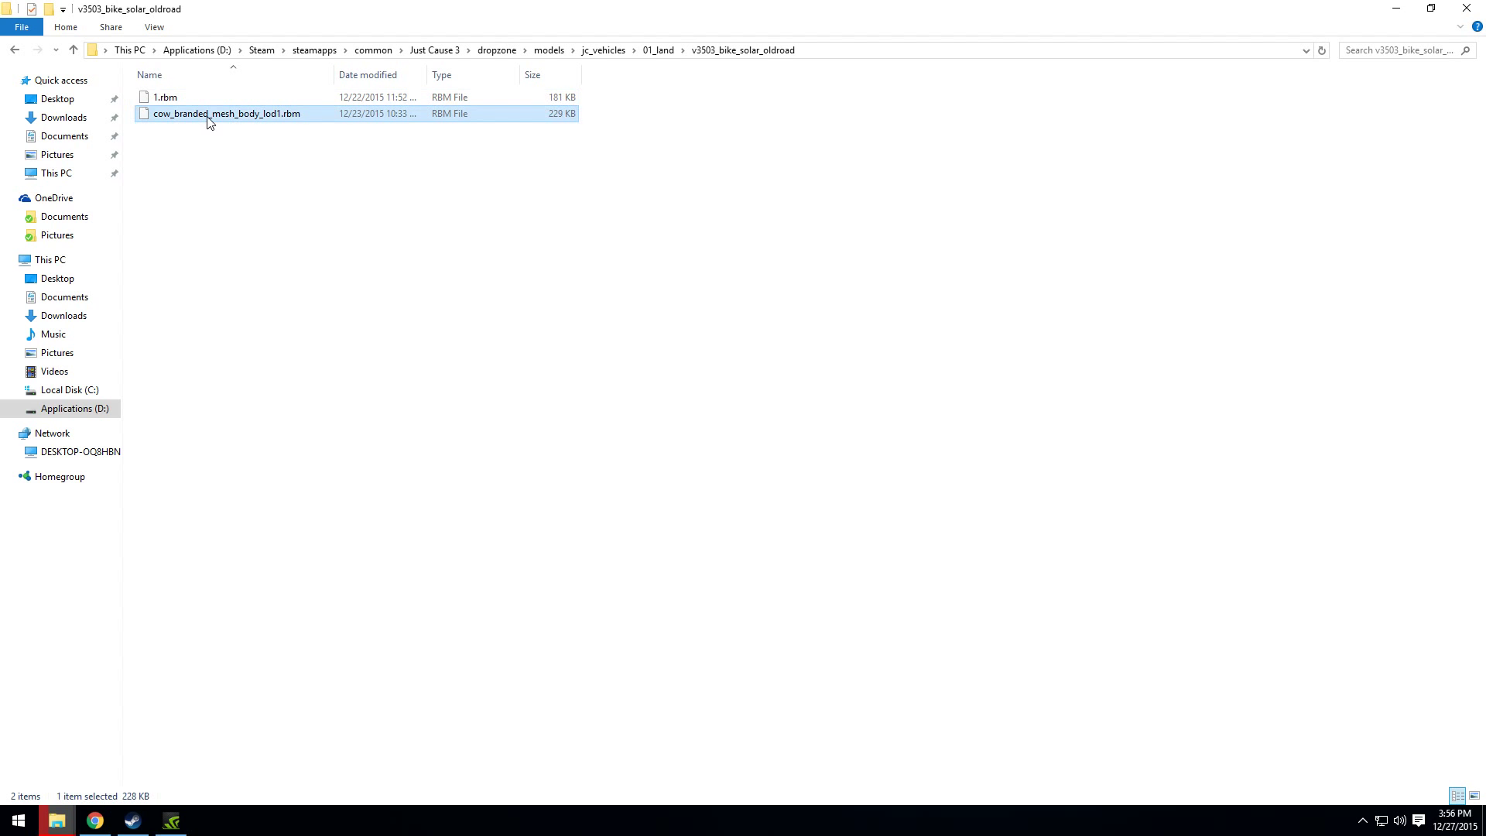
pyautogui.click(209, 117)
pyautogui.write('oldroad_body_lod1')
pyautogui.click(259, 197)
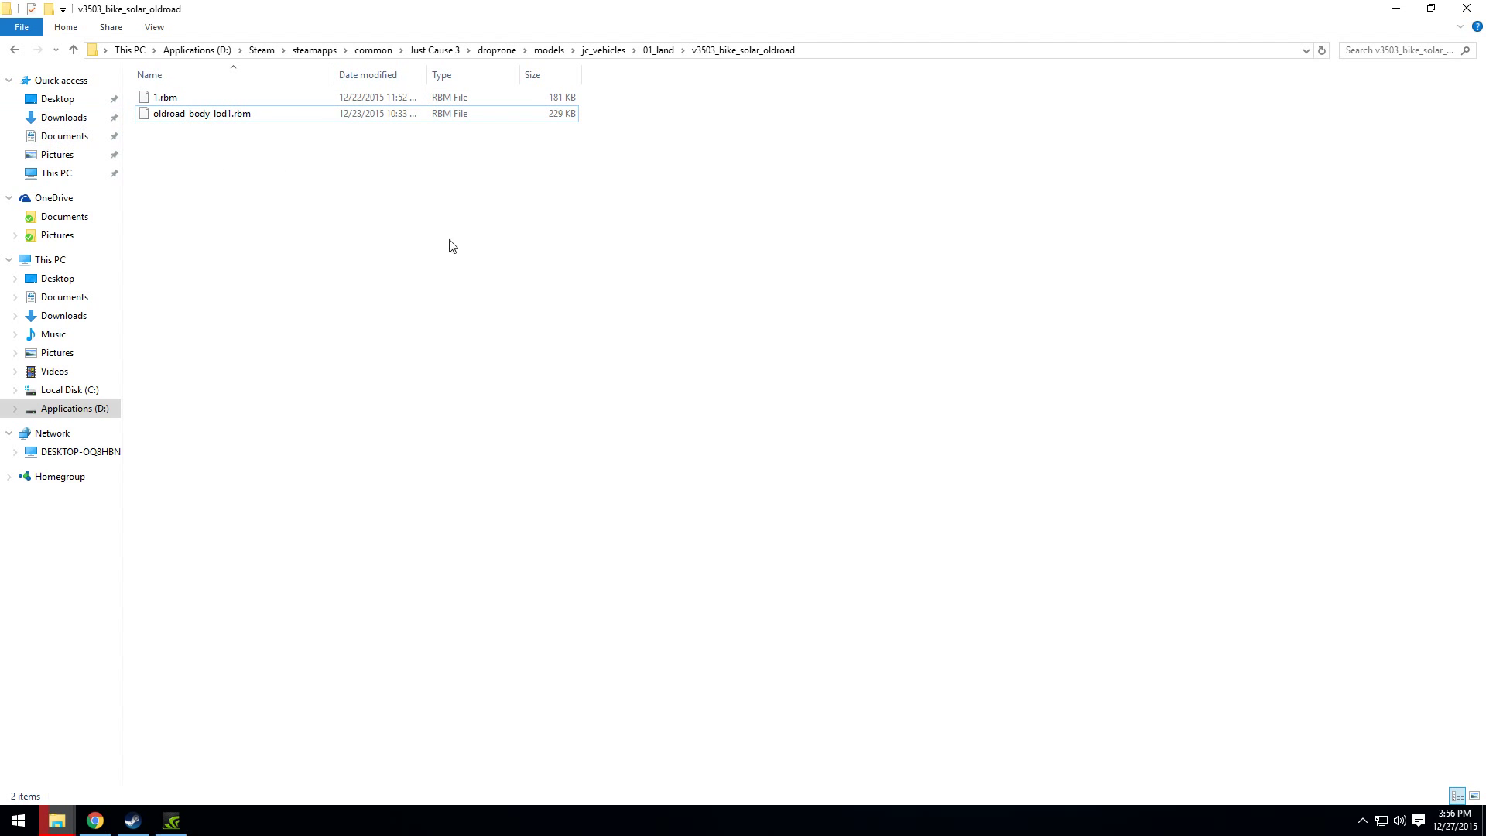
pyautogui.click(364, 302)
# - Search the dropzone folder, which returns no results, and go back to it
pyautogui.click(549, 50)
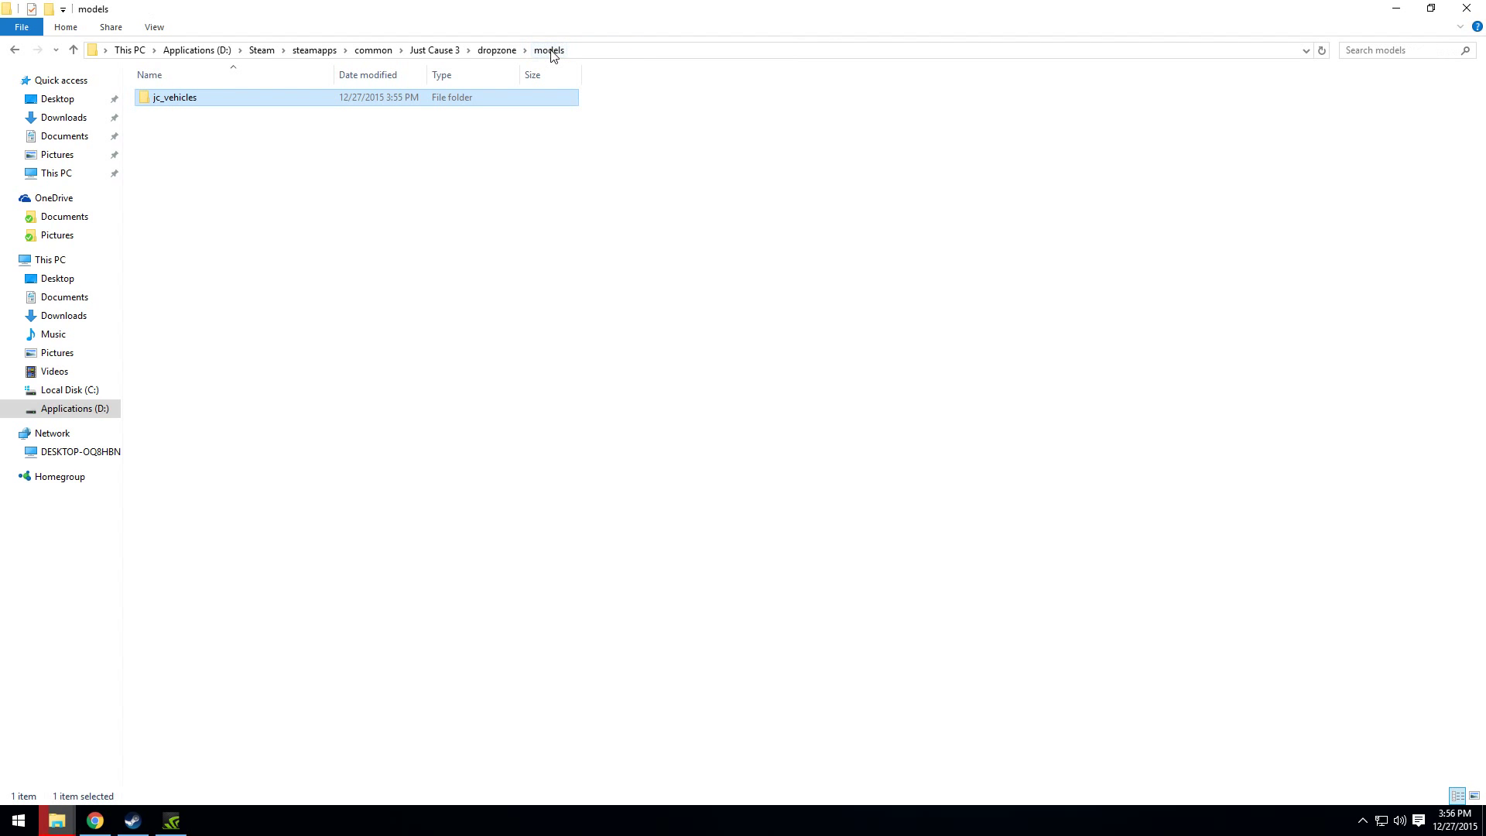
pyautogui.click(498, 51)
pyautogui.click(1396, 50)
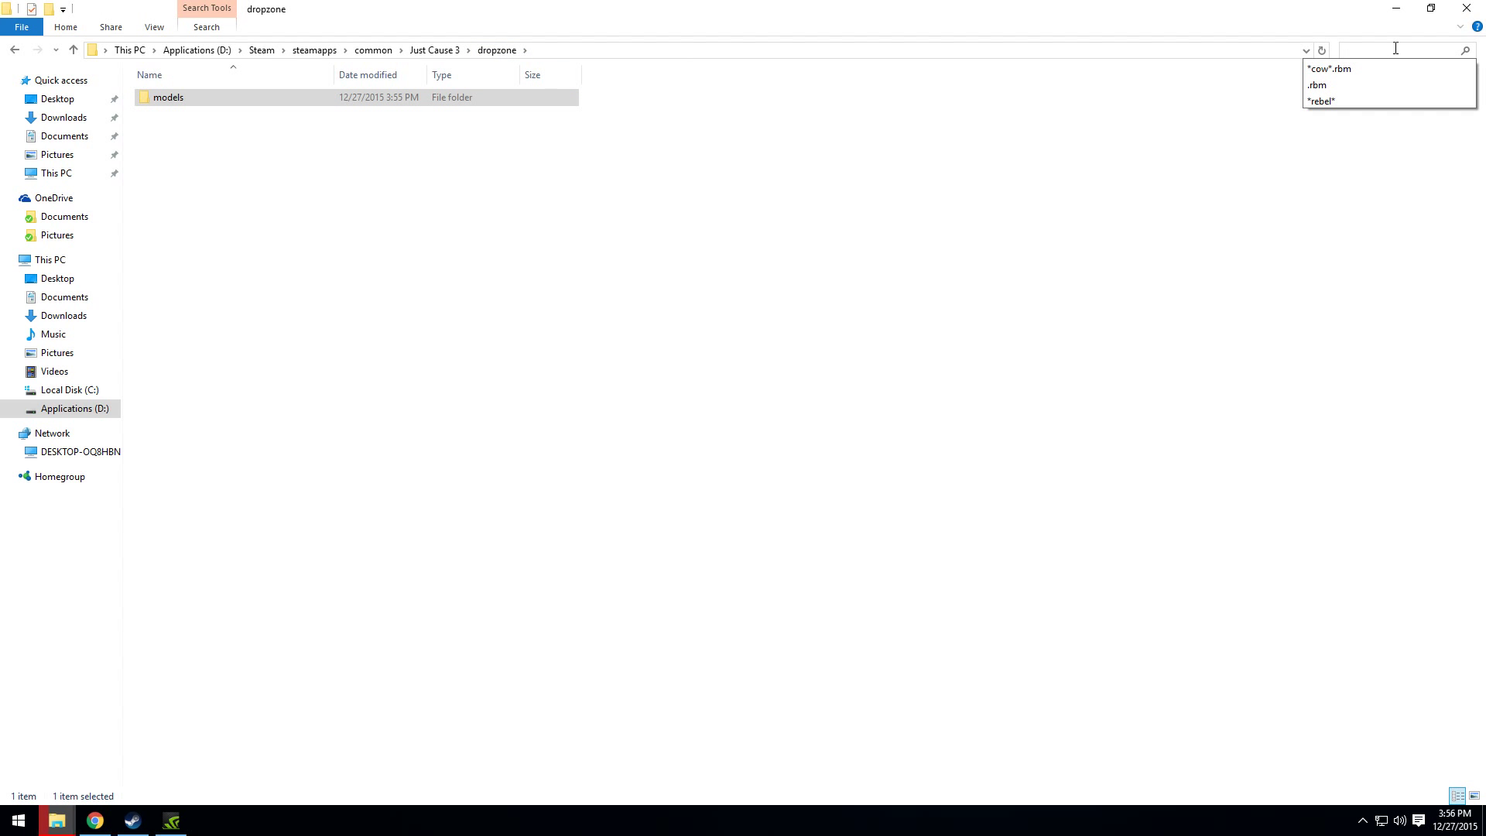
pyautogui.write('*rico')
pyautogui.write('*.rbm')
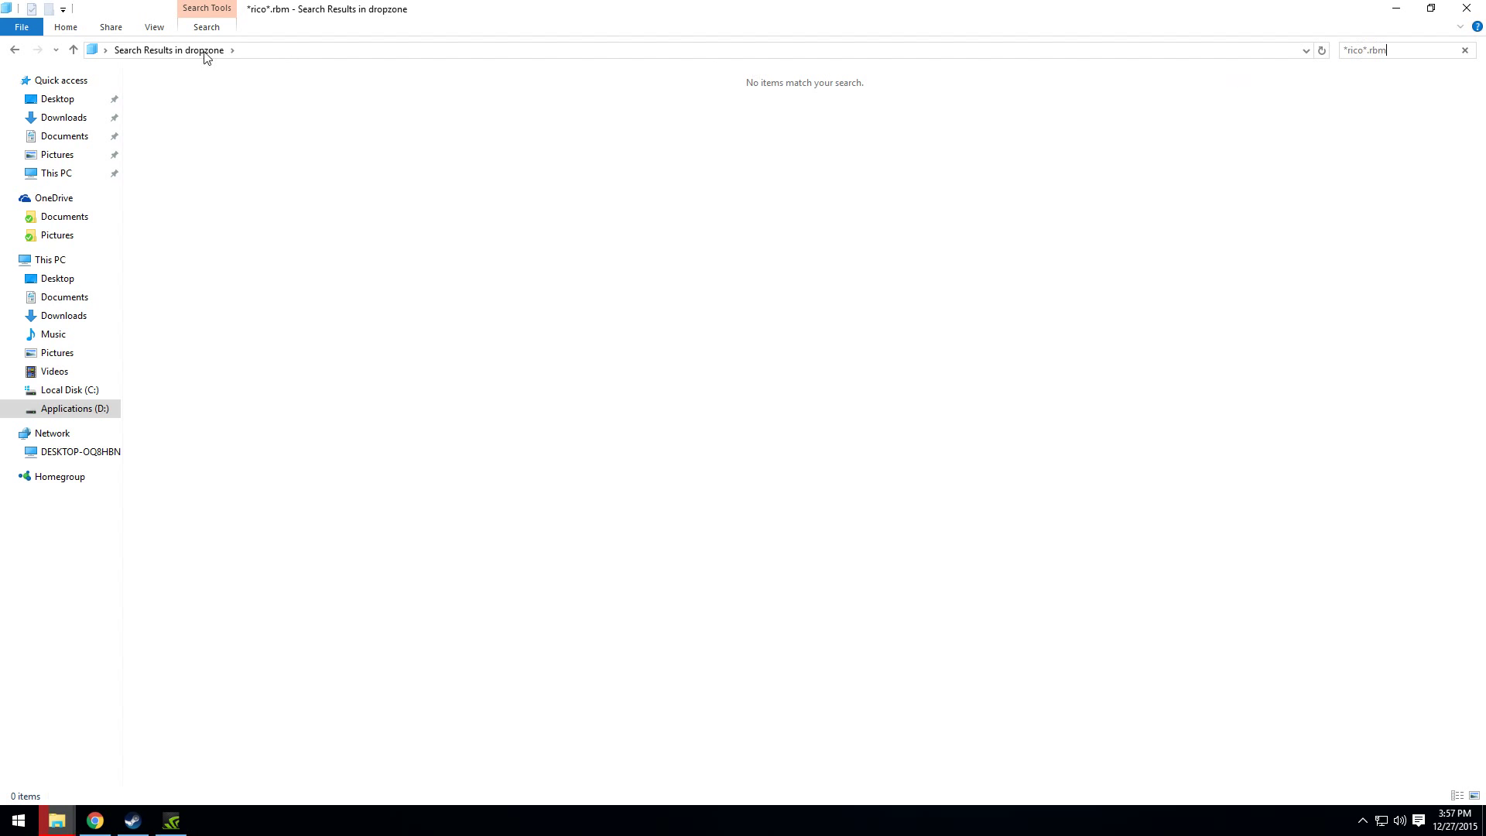
pyautogui.click(13, 50)
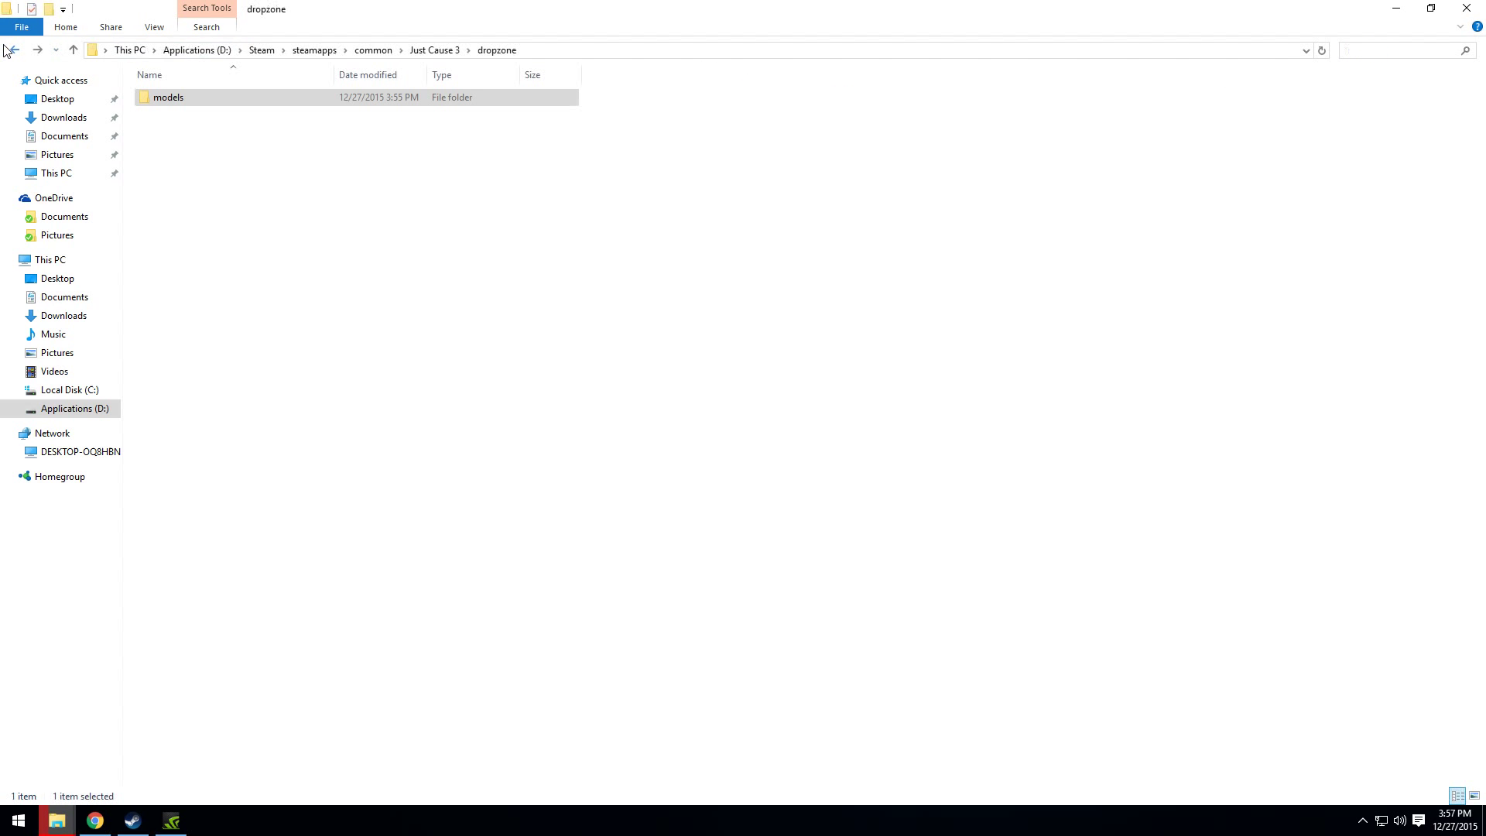
# - Search the Just Cause 3 folder for *rico*.rbm (six files), then return to its listing
pyautogui.click(434, 51)
pyautogui.click(1394, 49)
pyautogui.click(1370, 67)
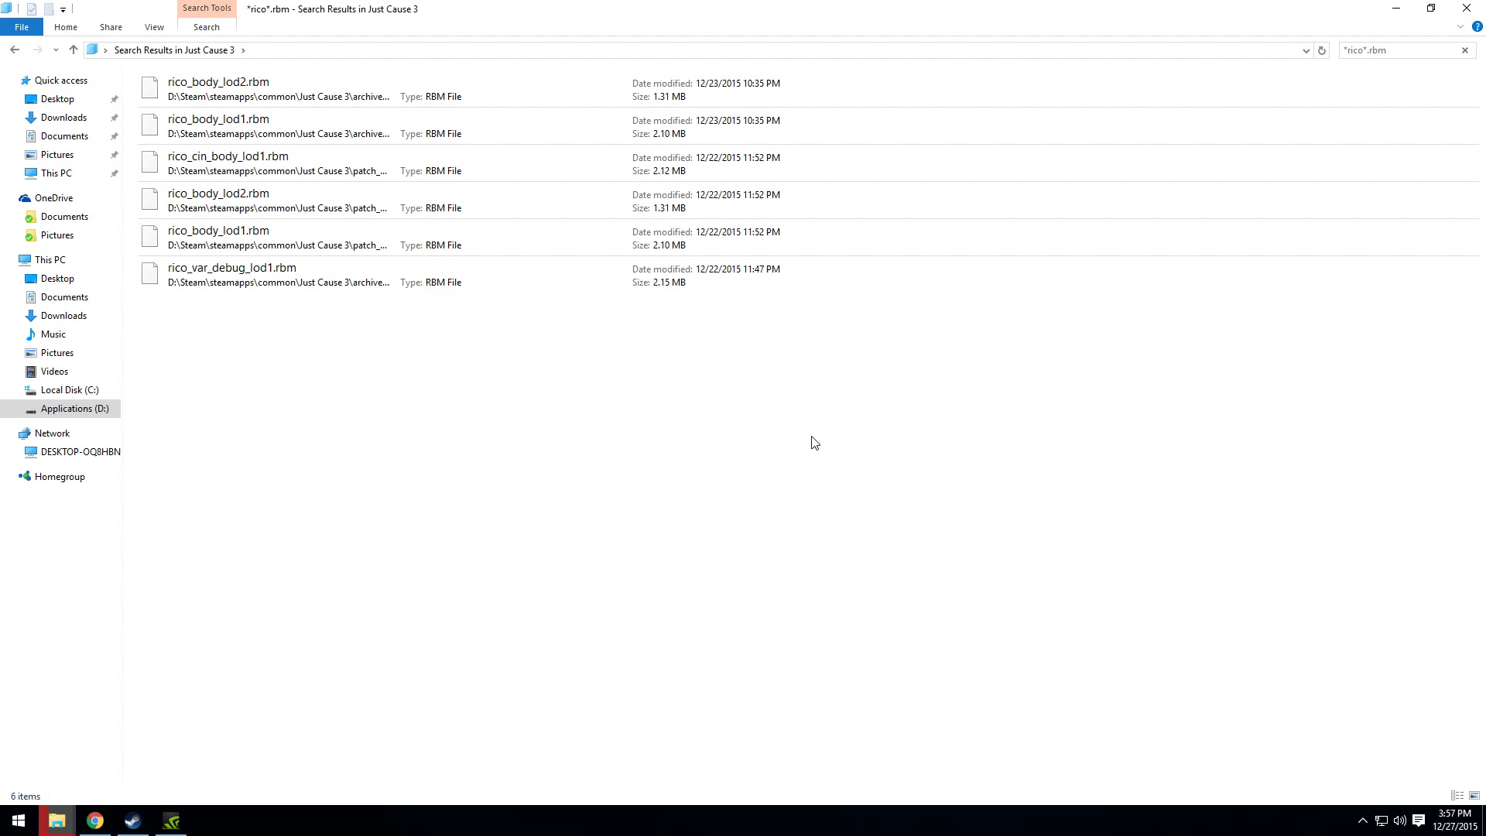
pyautogui.click(14, 52)
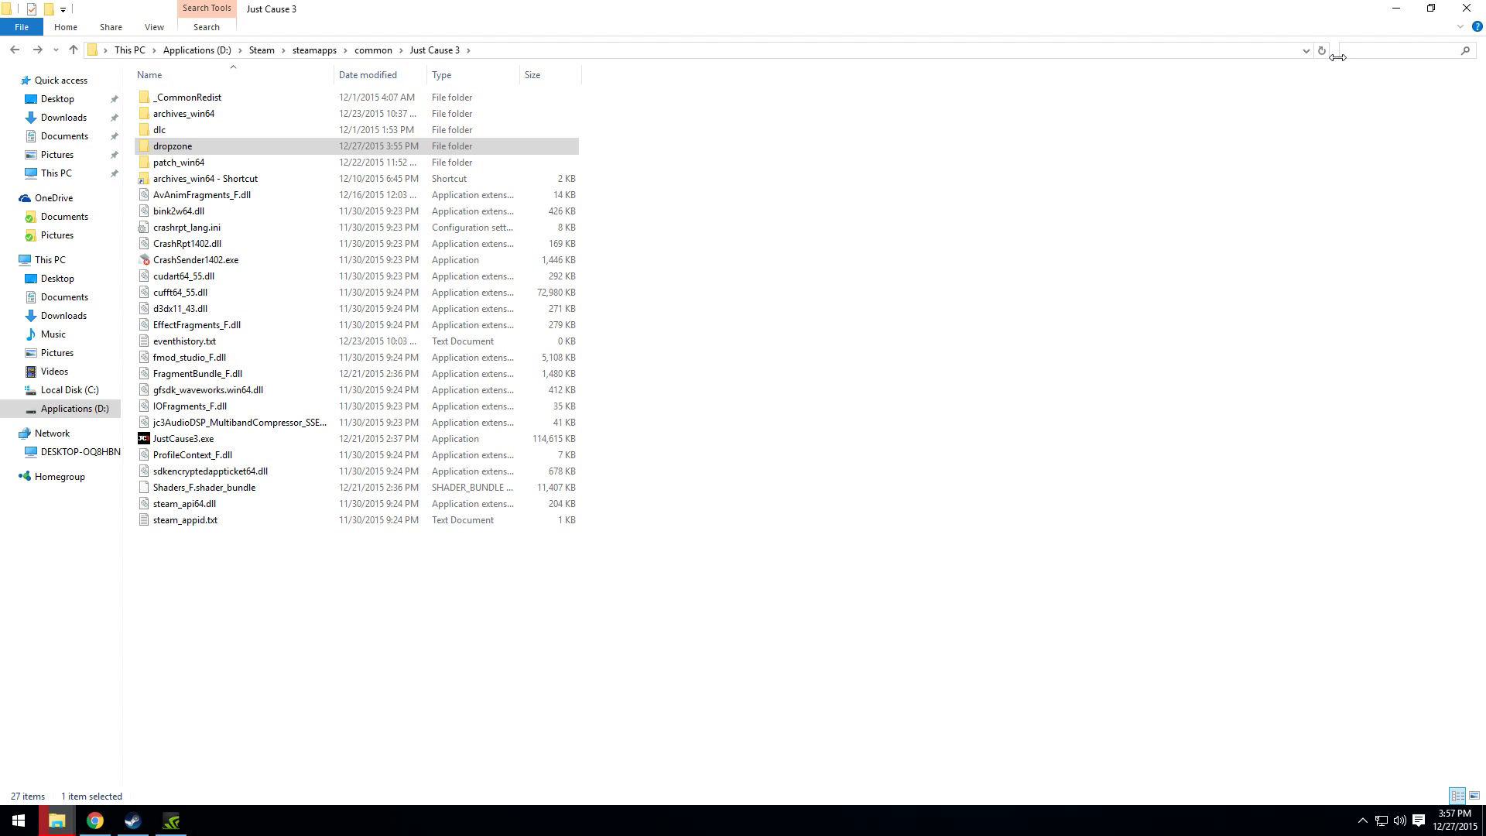
pyautogui.write('.hmddsc')
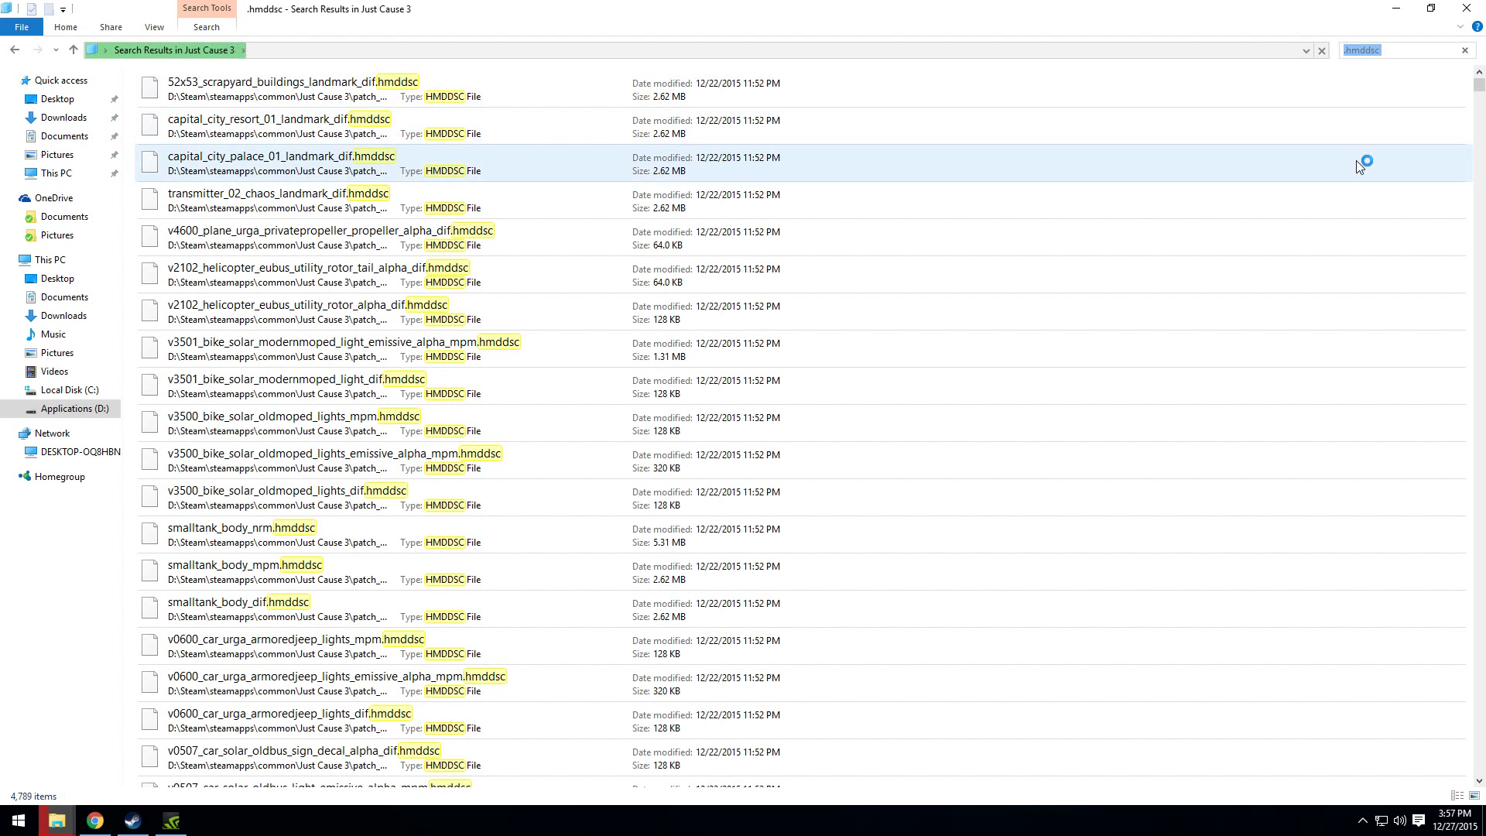
# - Search for *rico*.hmddsc (27 results) and open the top result's folder in game2_unpack
pyautogui.press('Home')
pyautogui.write('*')
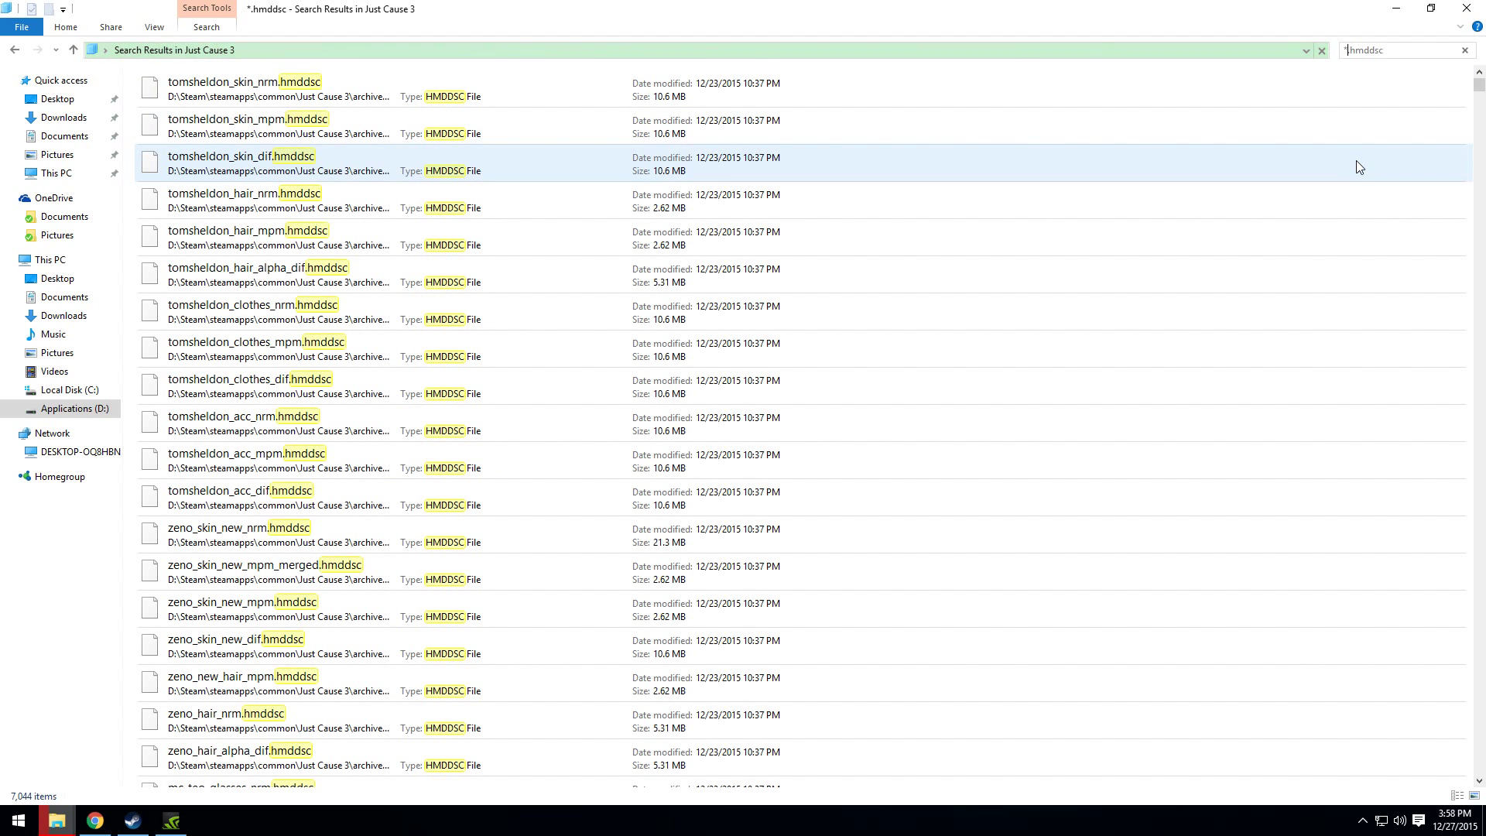
pyautogui.write('rico*')
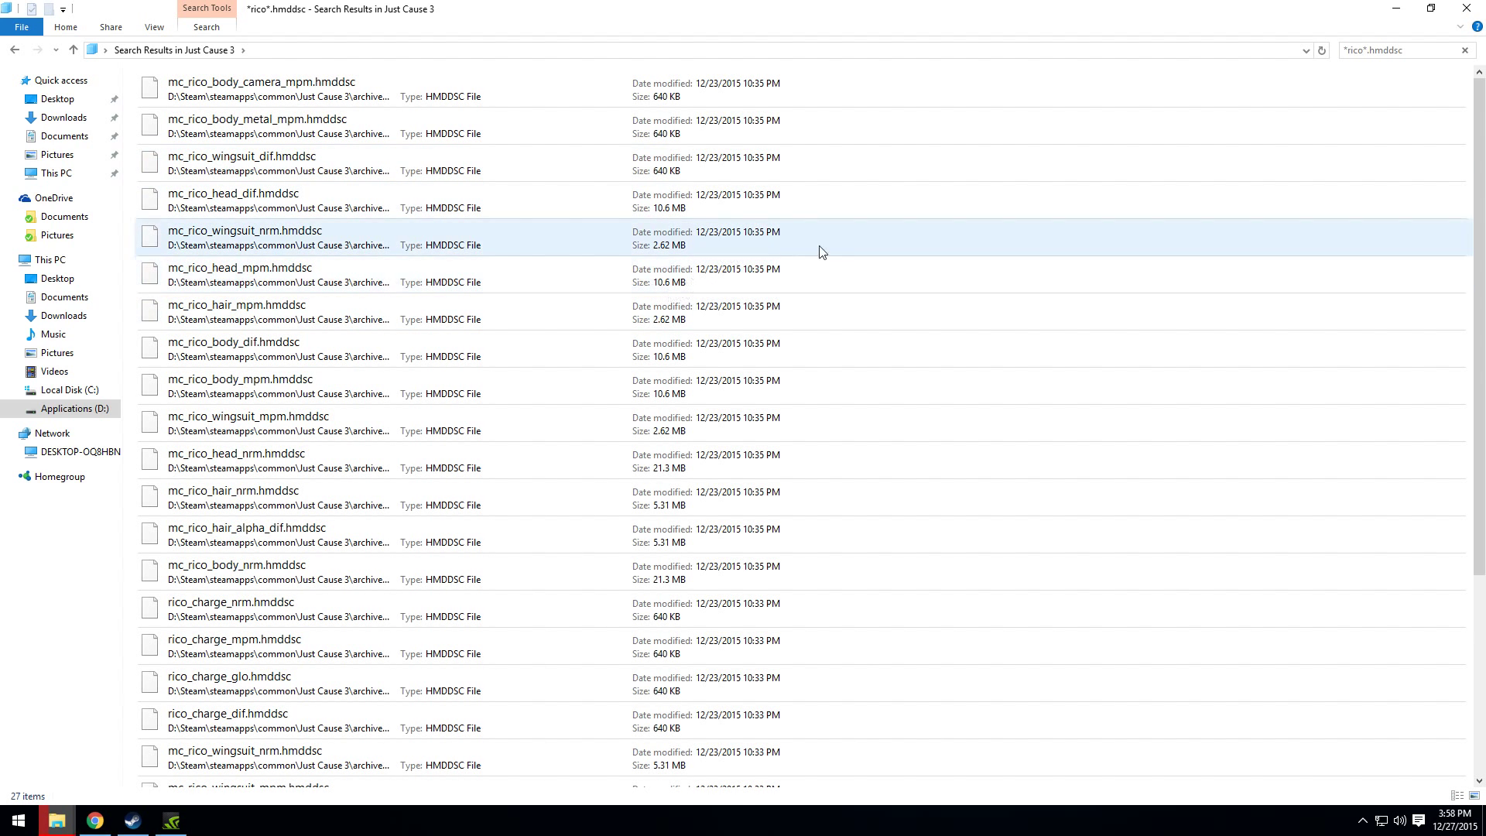
pyautogui.rightClick(293, 90)
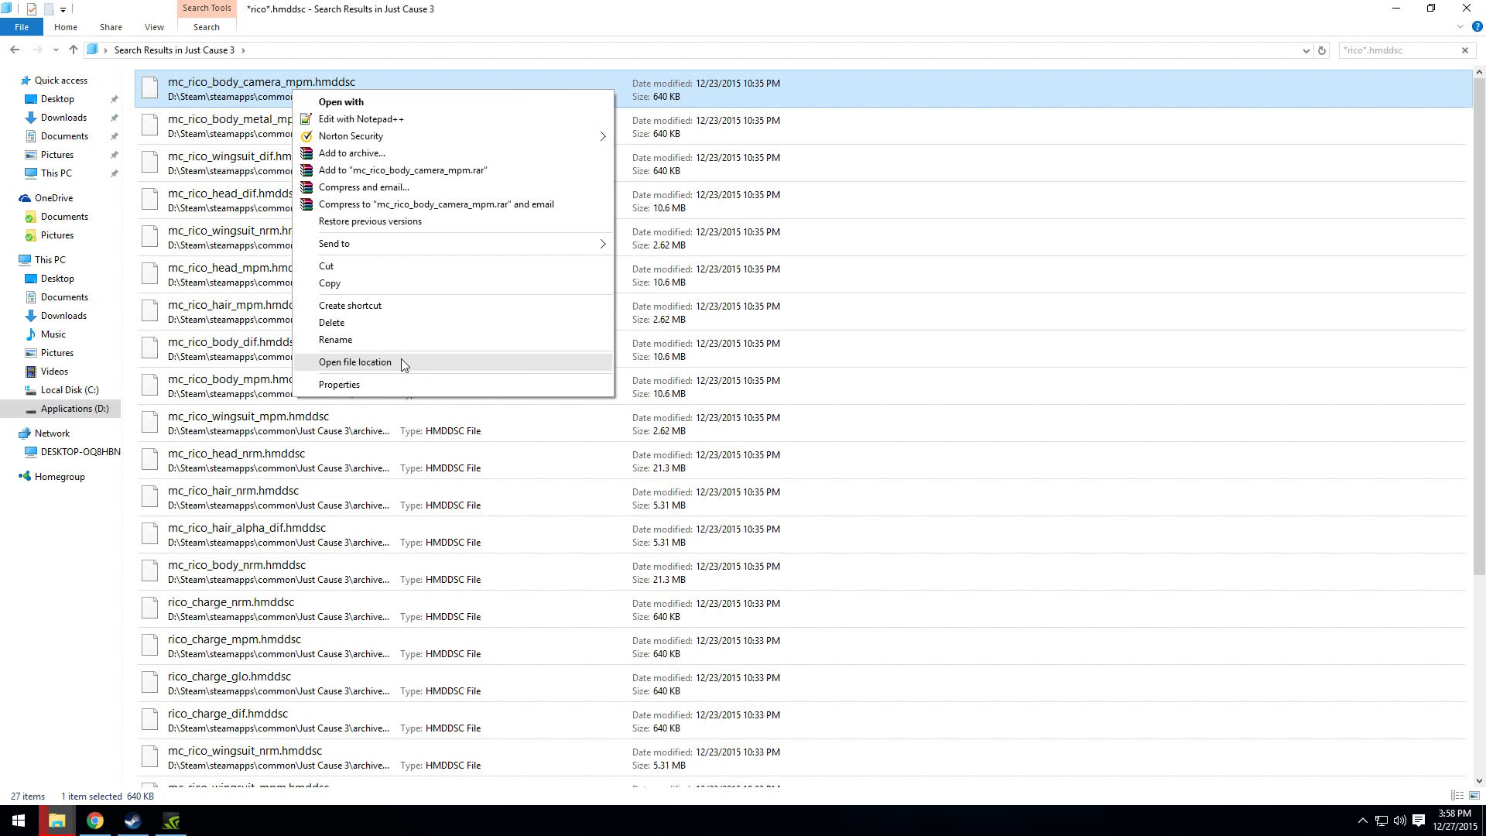
pyautogui.click(403, 364)
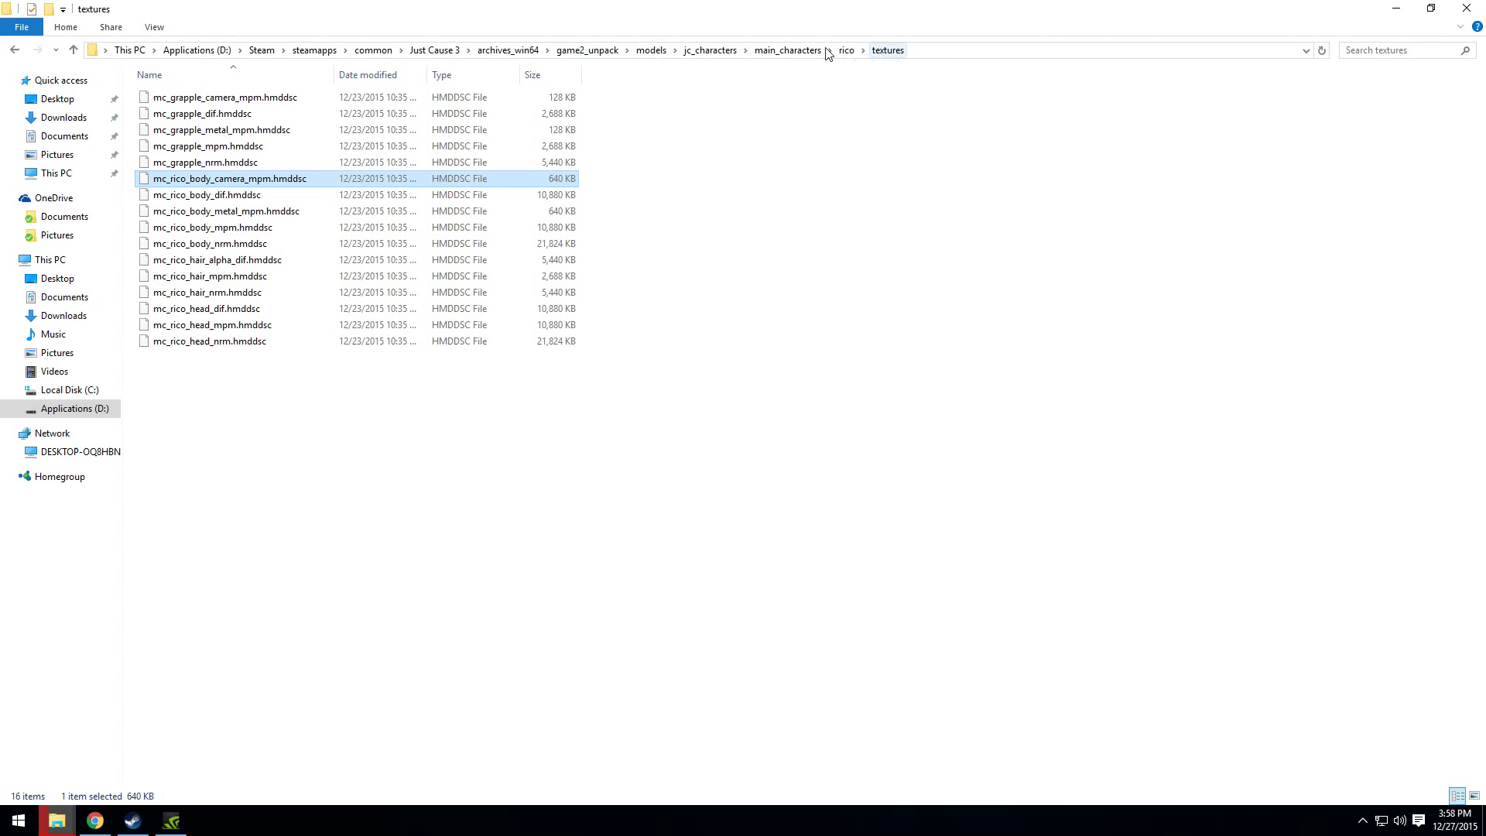
# - Copy the models folder from game2_unpack
pyautogui.click(650, 49)
pyautogui.click(588, 50)
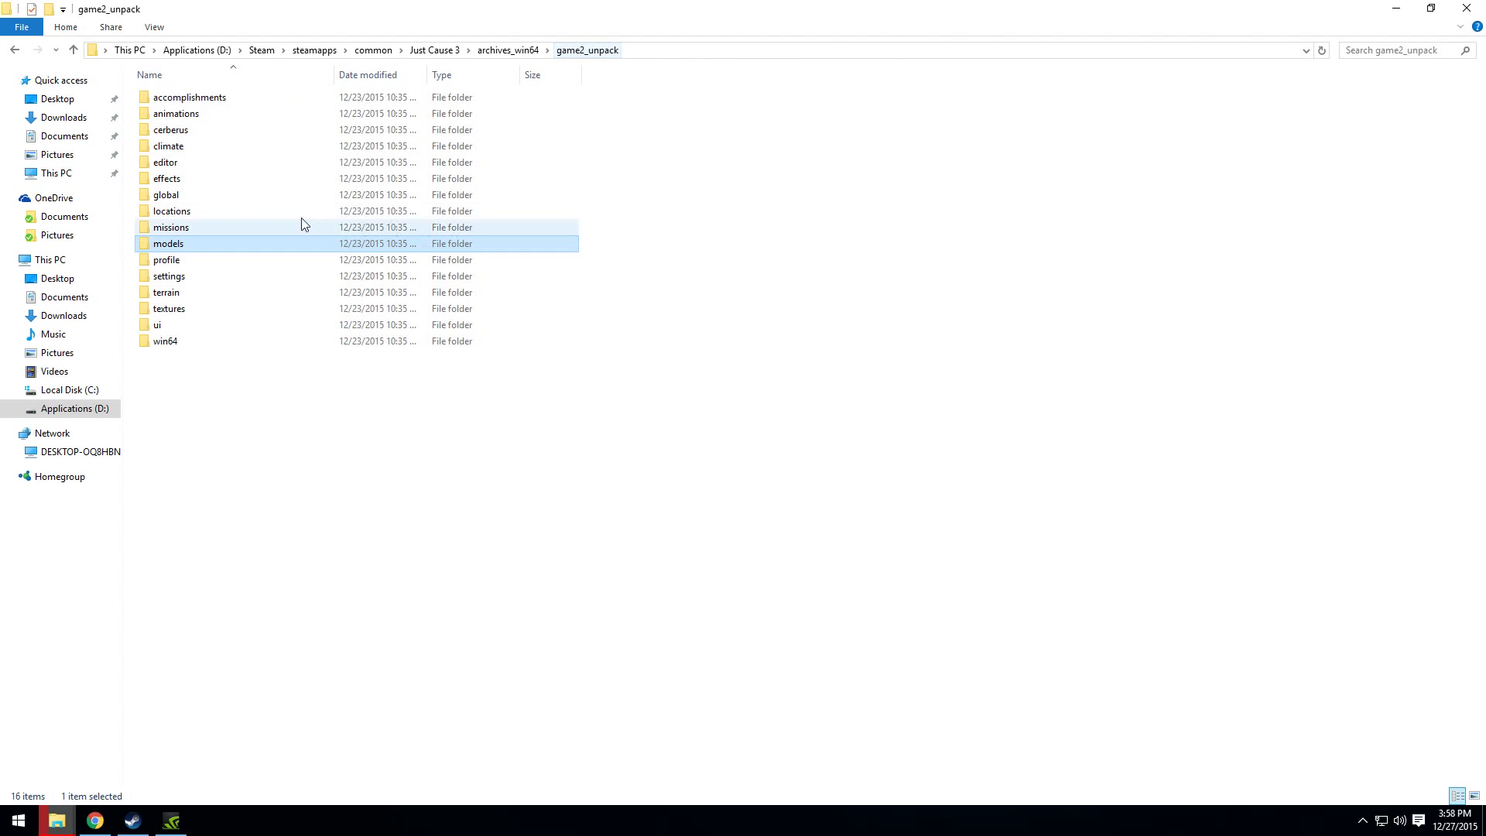
pyautogui.rightClick(168, 244)
pyautogui.click(205, 507)
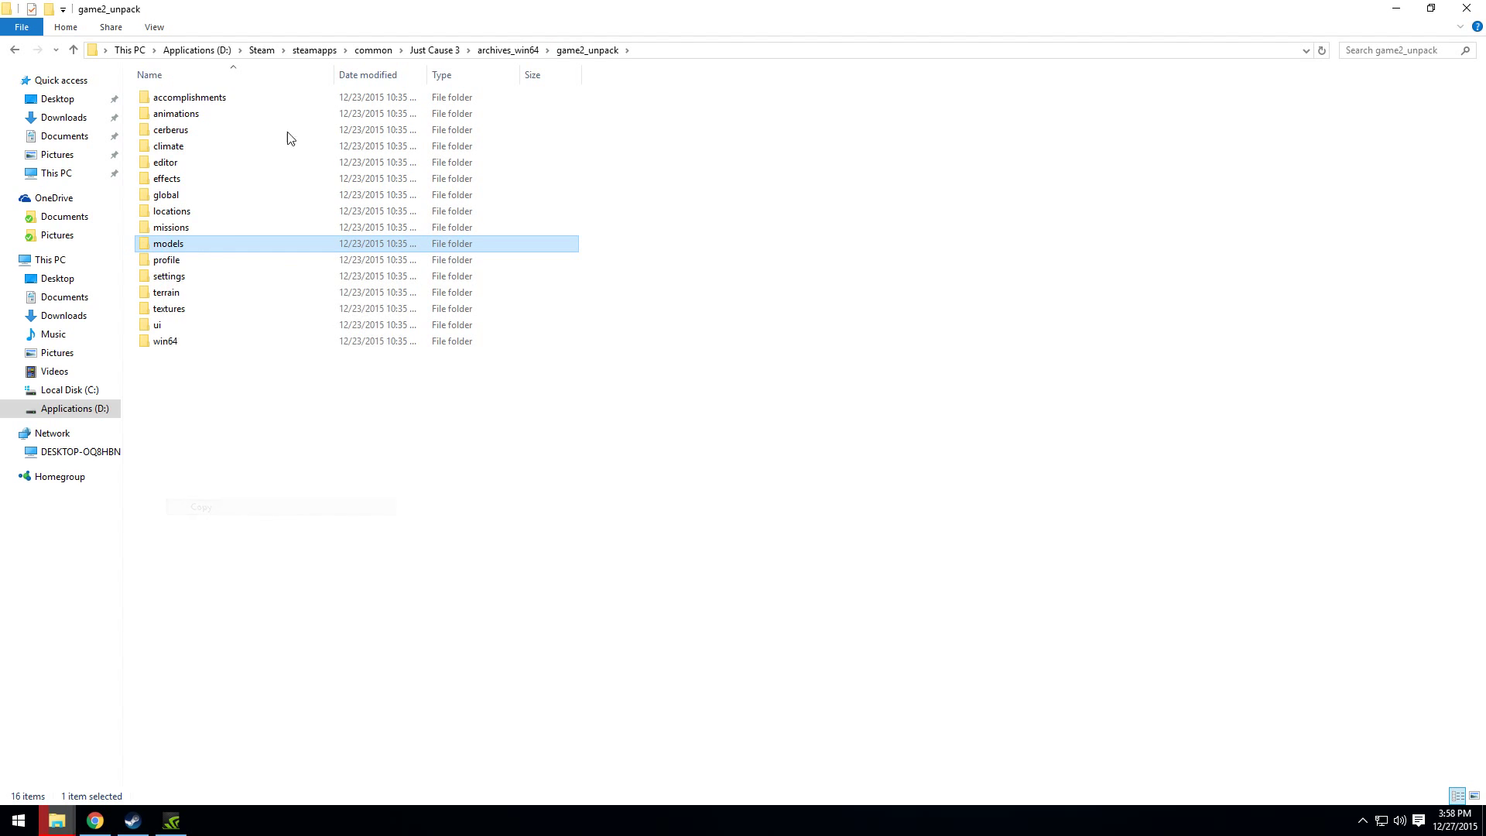
# - Paste the models folder into dropzone and open the merged copy
pyautogui.click(434, 49)
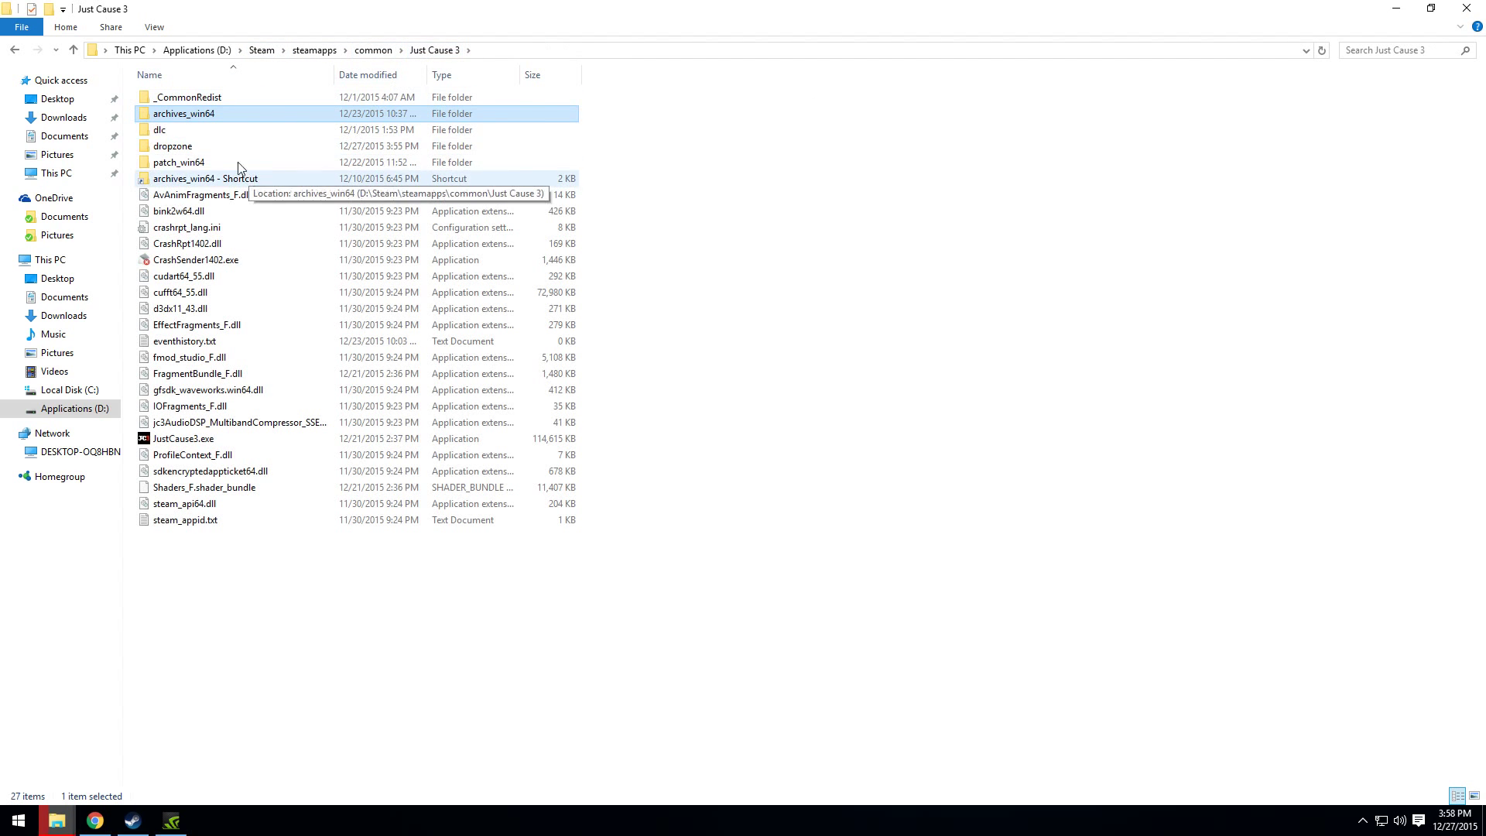
pyautogui.doubleClick(187, 147)
pyautogui.rightClick(293, 193)
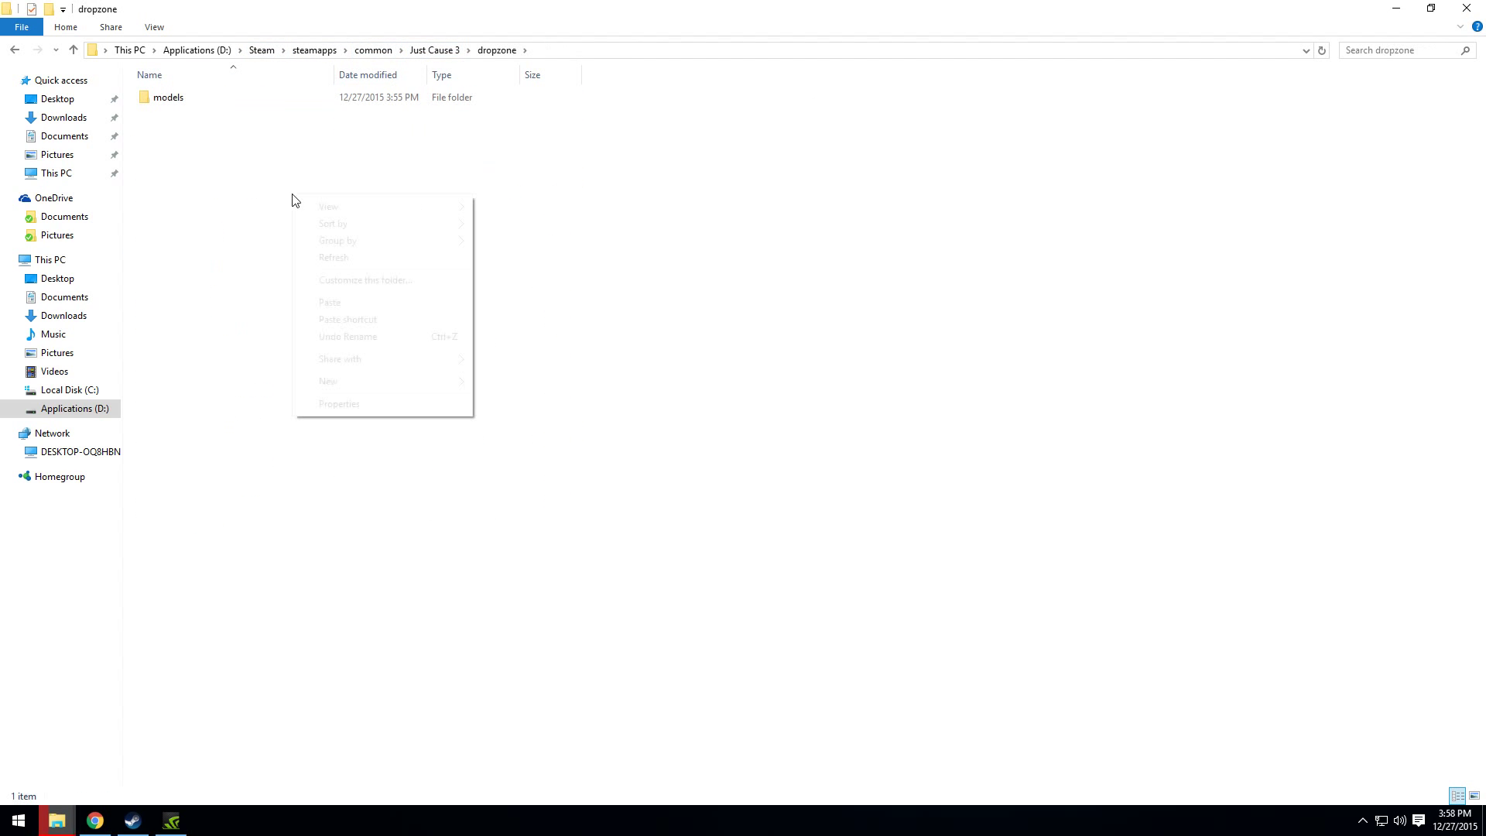
pyautogui.click(330, 302)
pyautogui.click(168, 98)
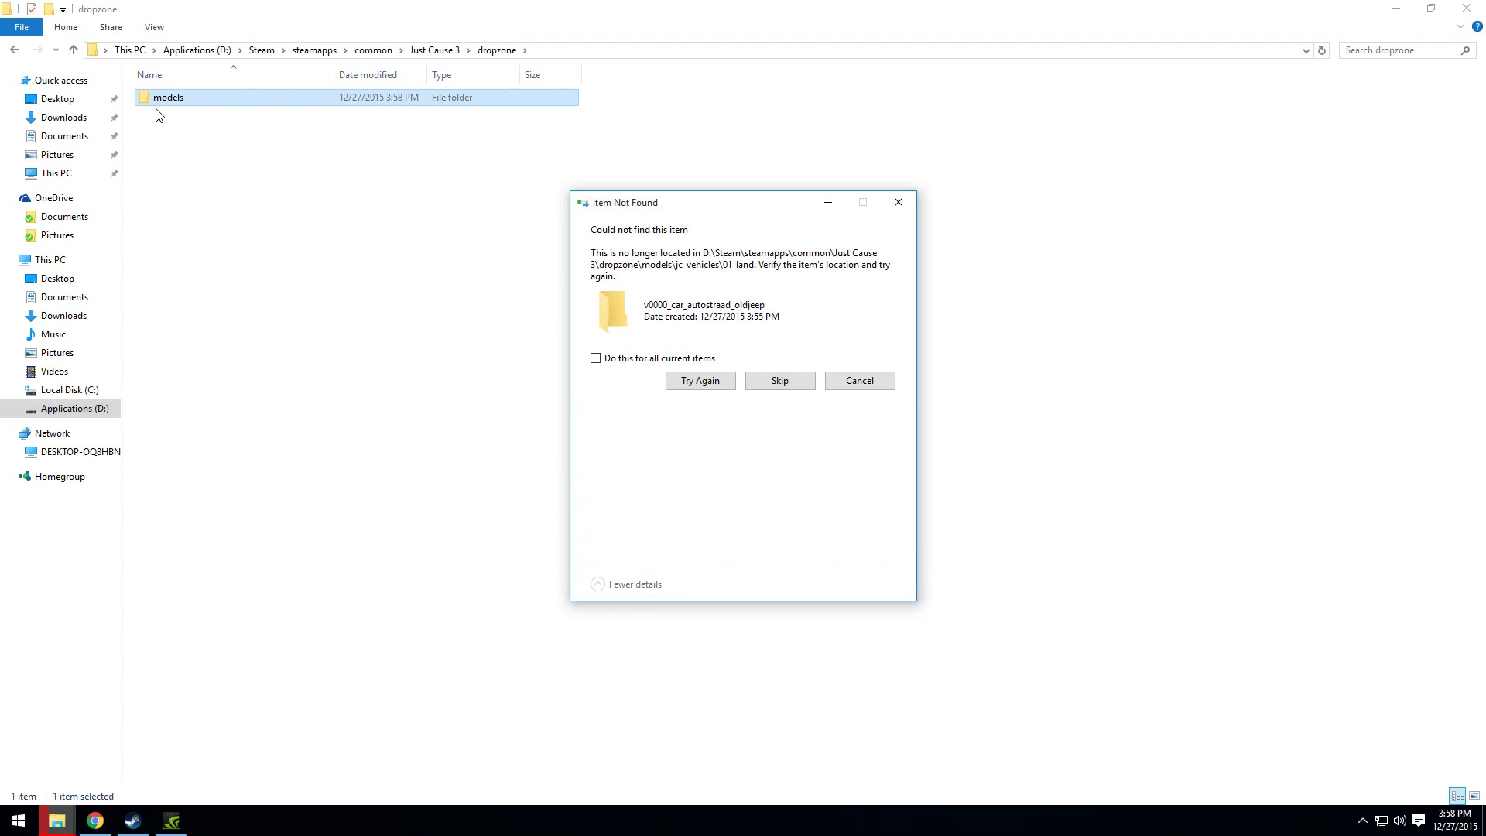
pyautogui.doubleClick(168, 98)
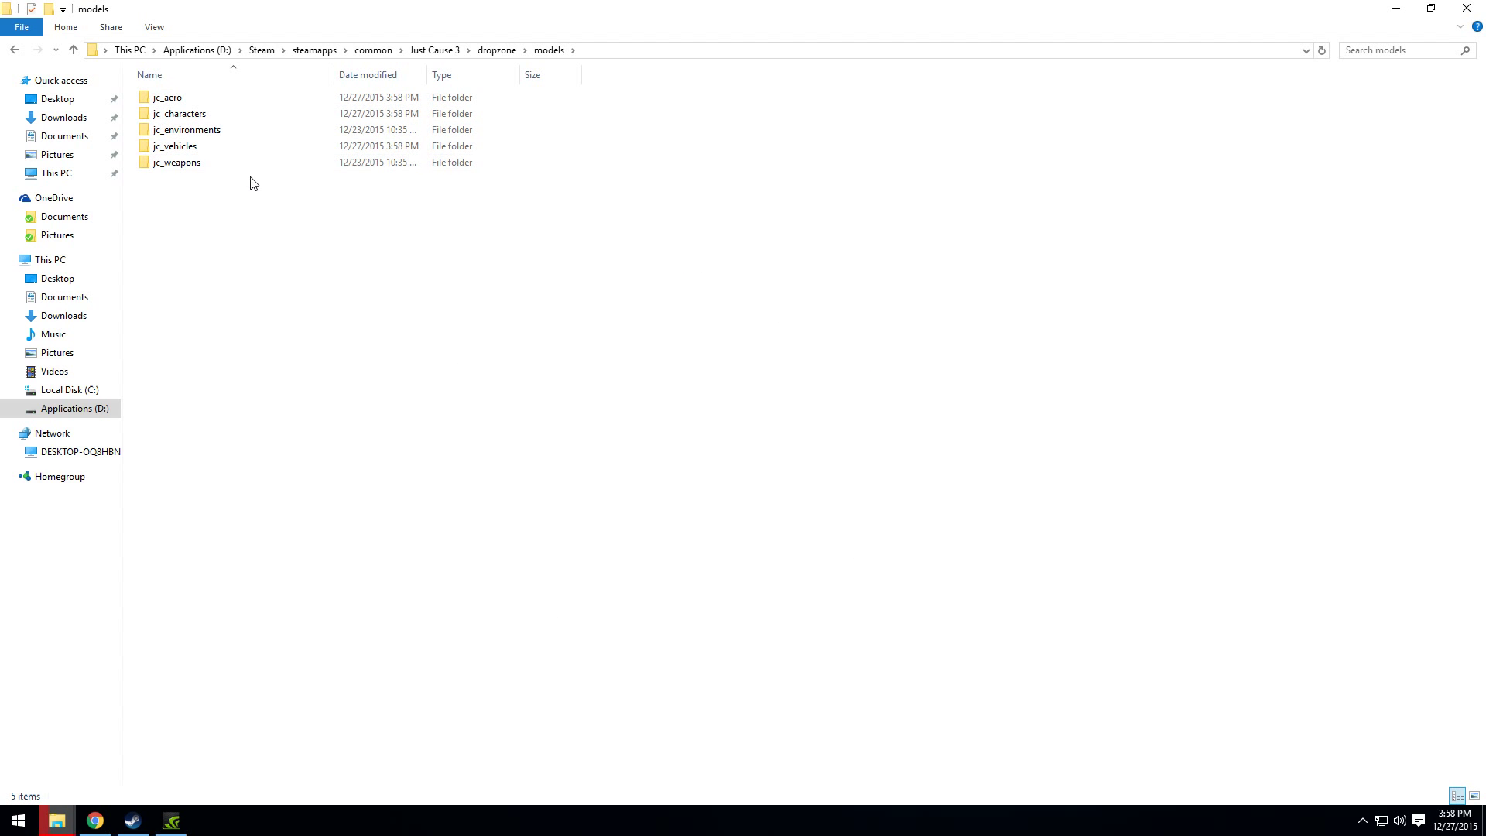
# - Delete jc_weapons, jc_environments and jc_aero, keeping only jc_characters and jc_vehicles
pyautogui.moveTo(261, 179); pyautogui.dragTo(156, 178)
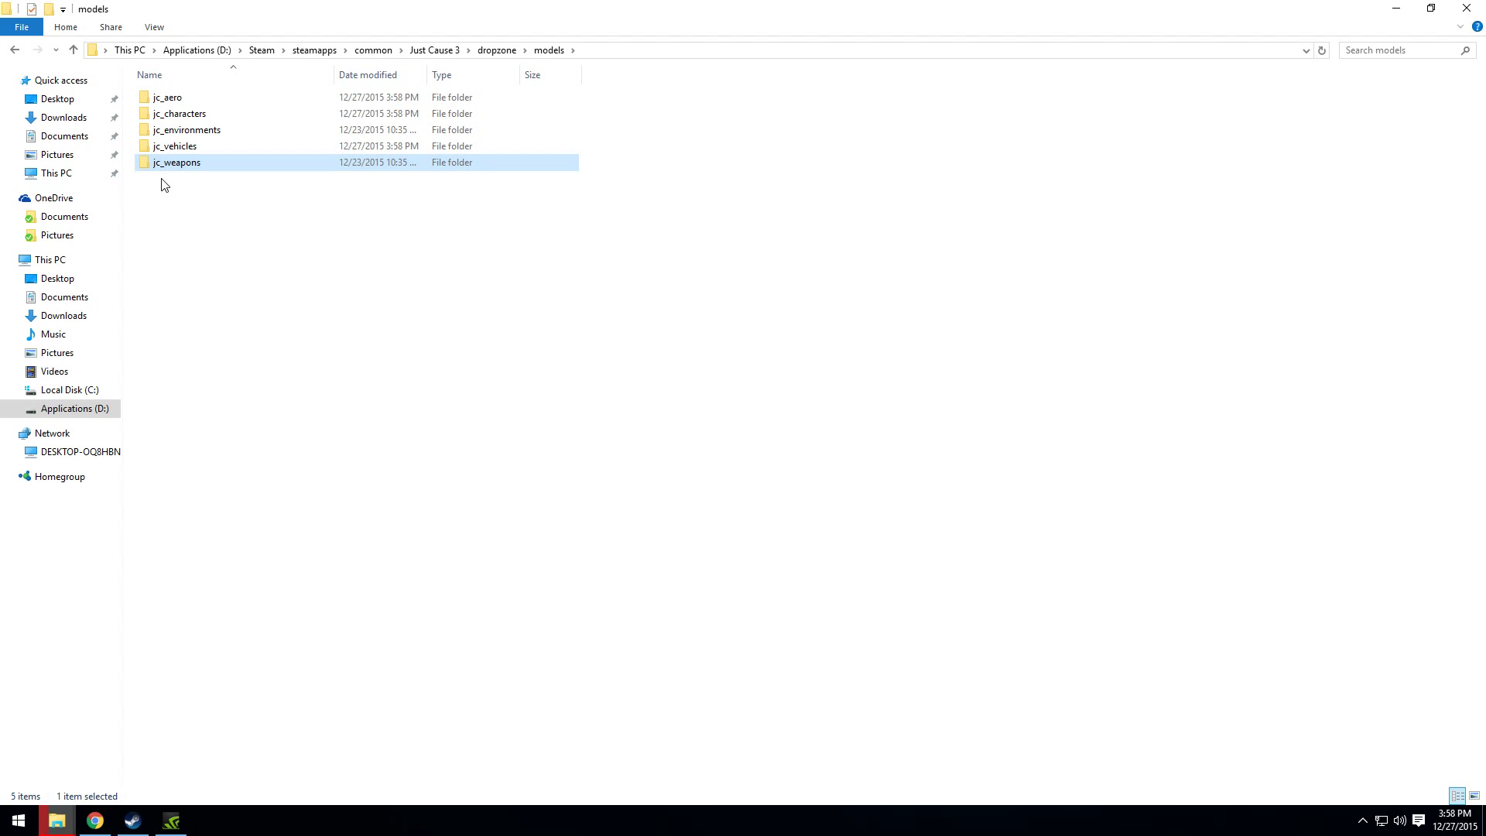
pyautogui.press('Delete')
pyautogui.click(201, 131)
pyautogui.press('Delete')
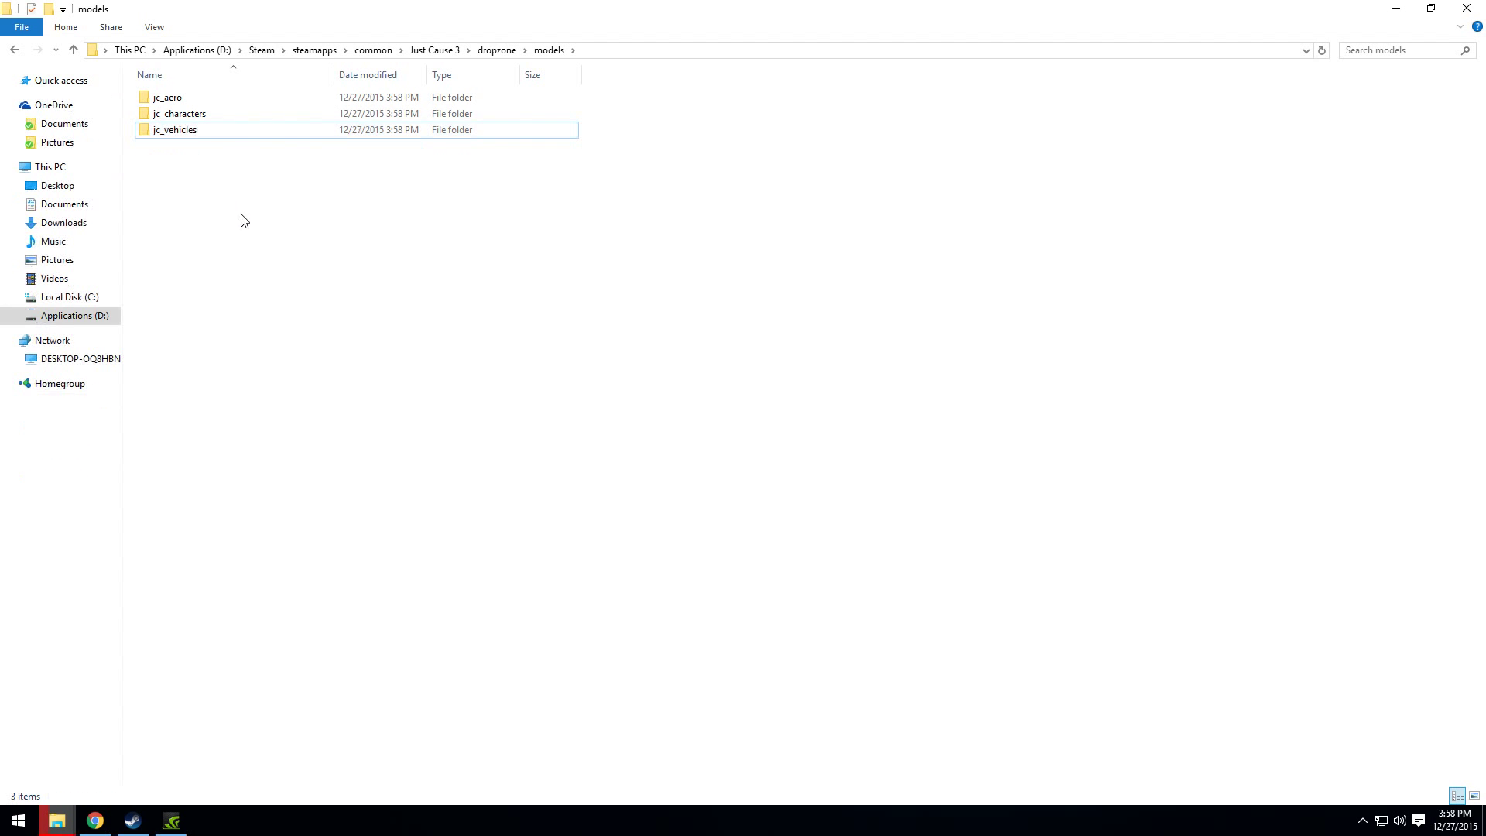
pyautogui.click(167, 97)
pyautogui.press('Delete')
pyautogui.click(180, 97)
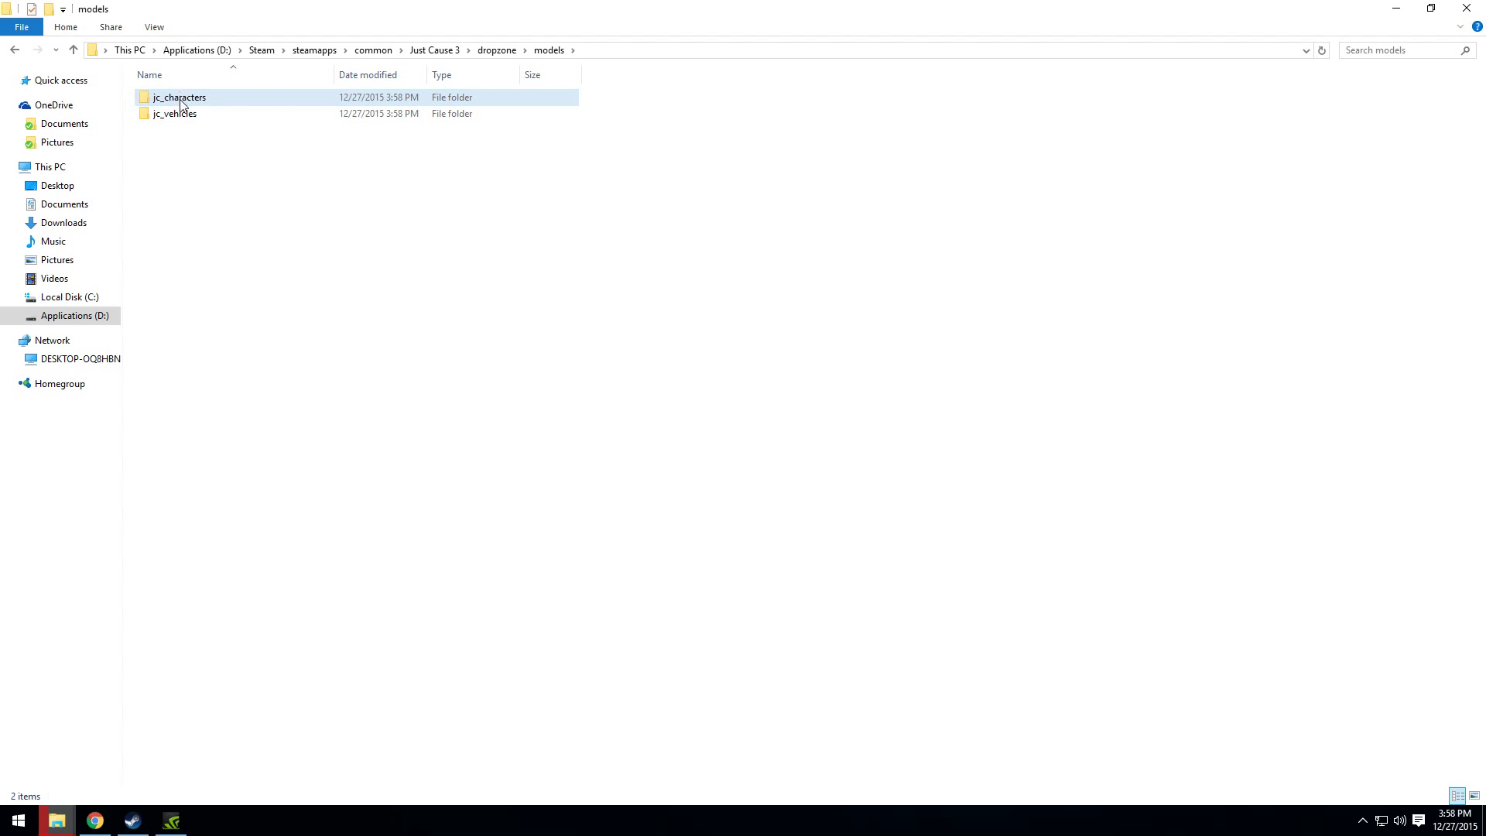
pyautogui.doubleClick(181, 98)
# - Delete the five grapple textures and the hair and head textures from rico\textures
pyautogui.doubleClick(185, 98)
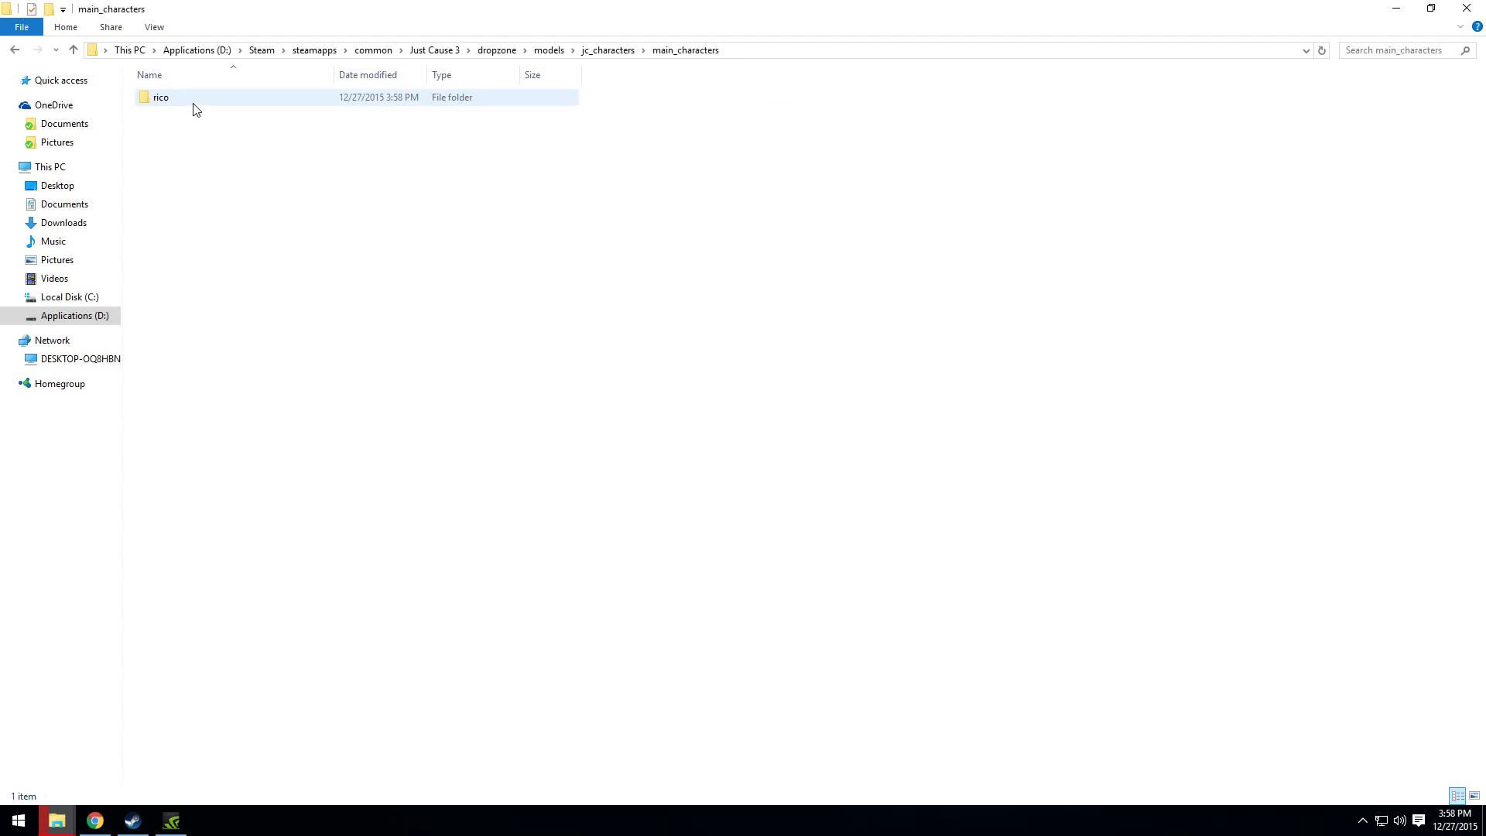
pyautogui.doubleClick(163, 98)
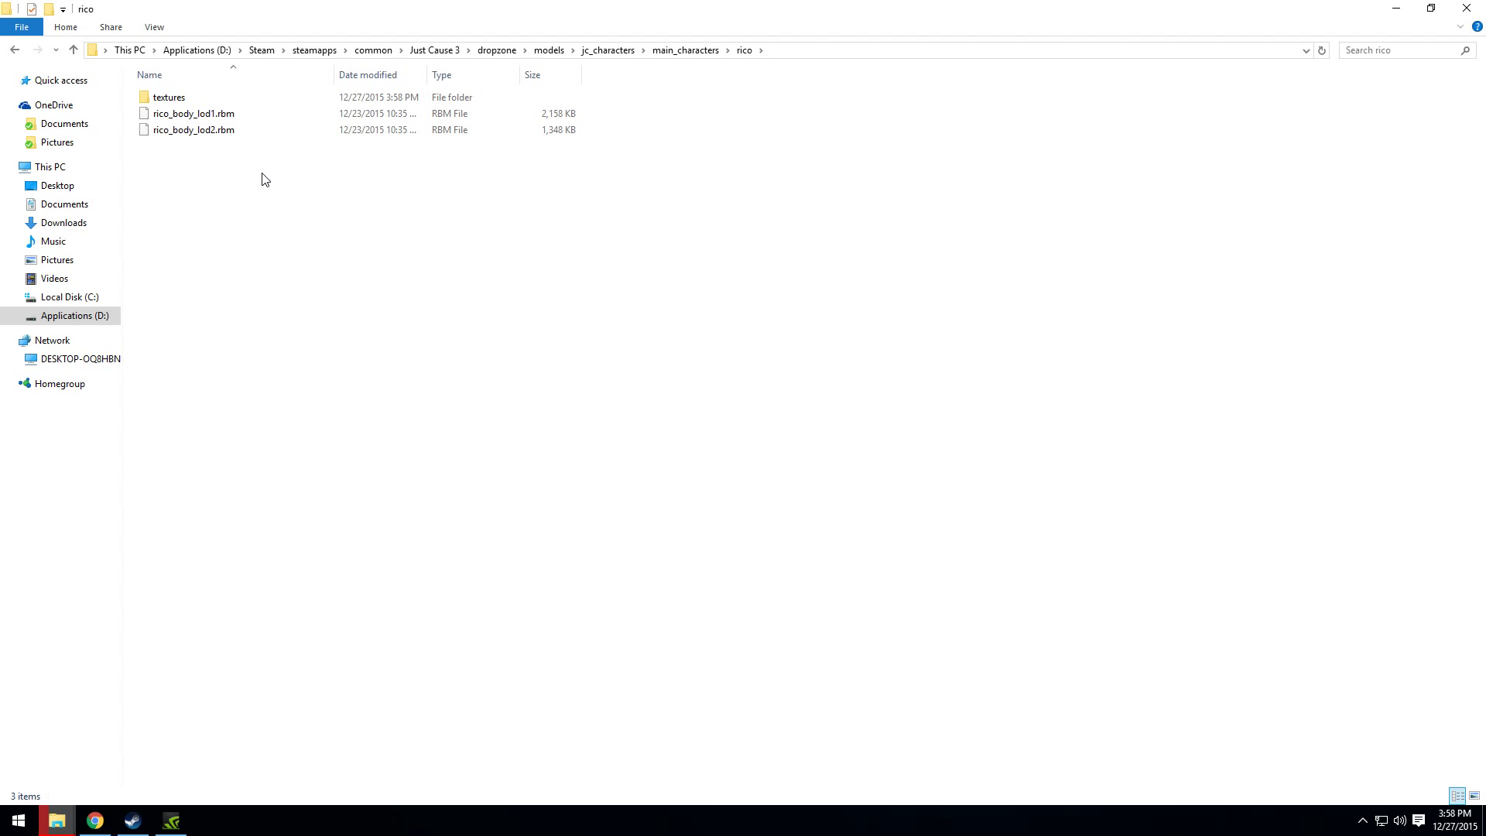
pyautogui.click(170, 102)
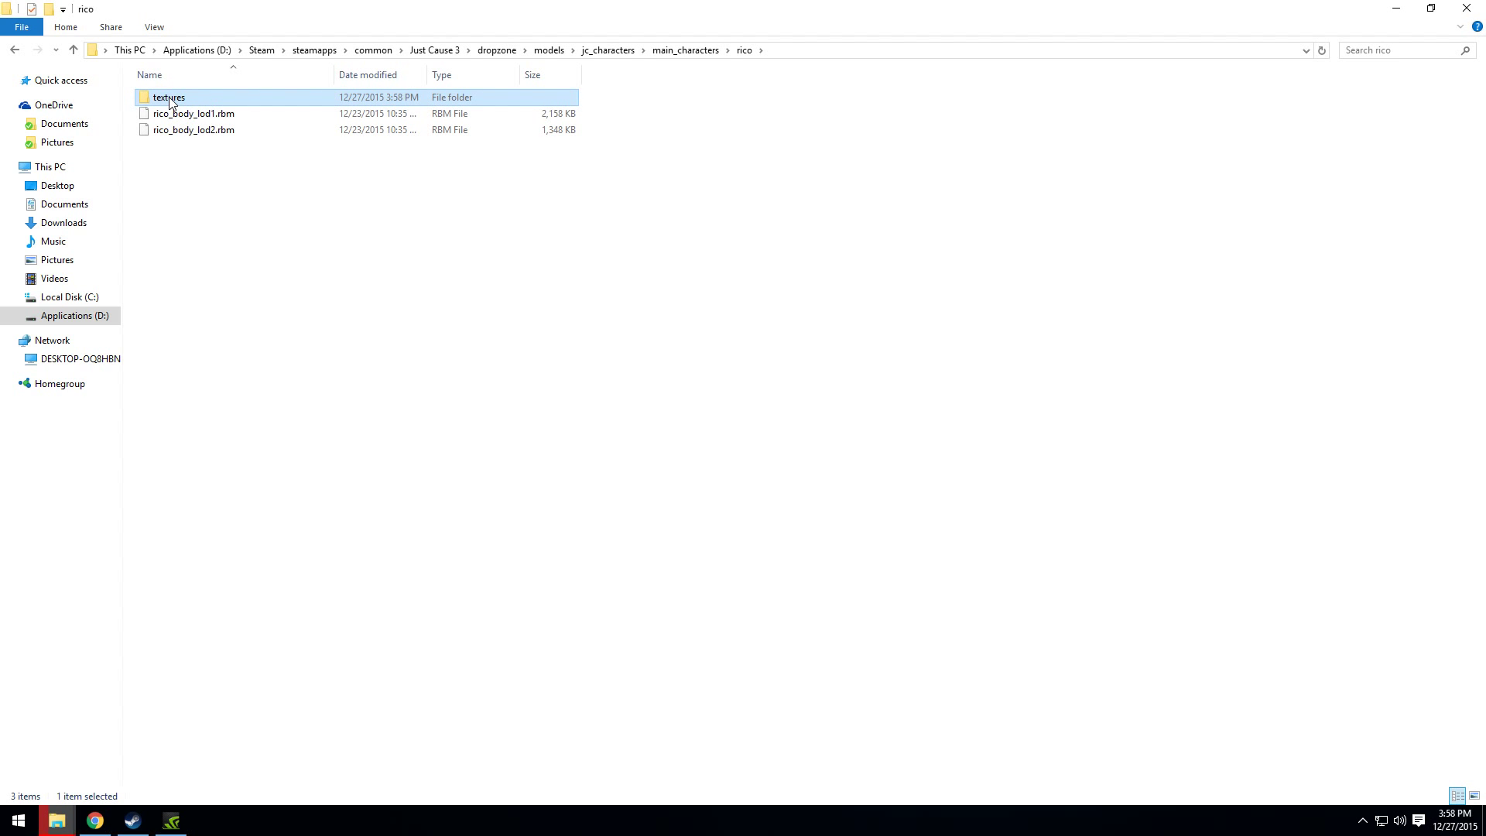
pyautogui.doubleClick(174, 99)
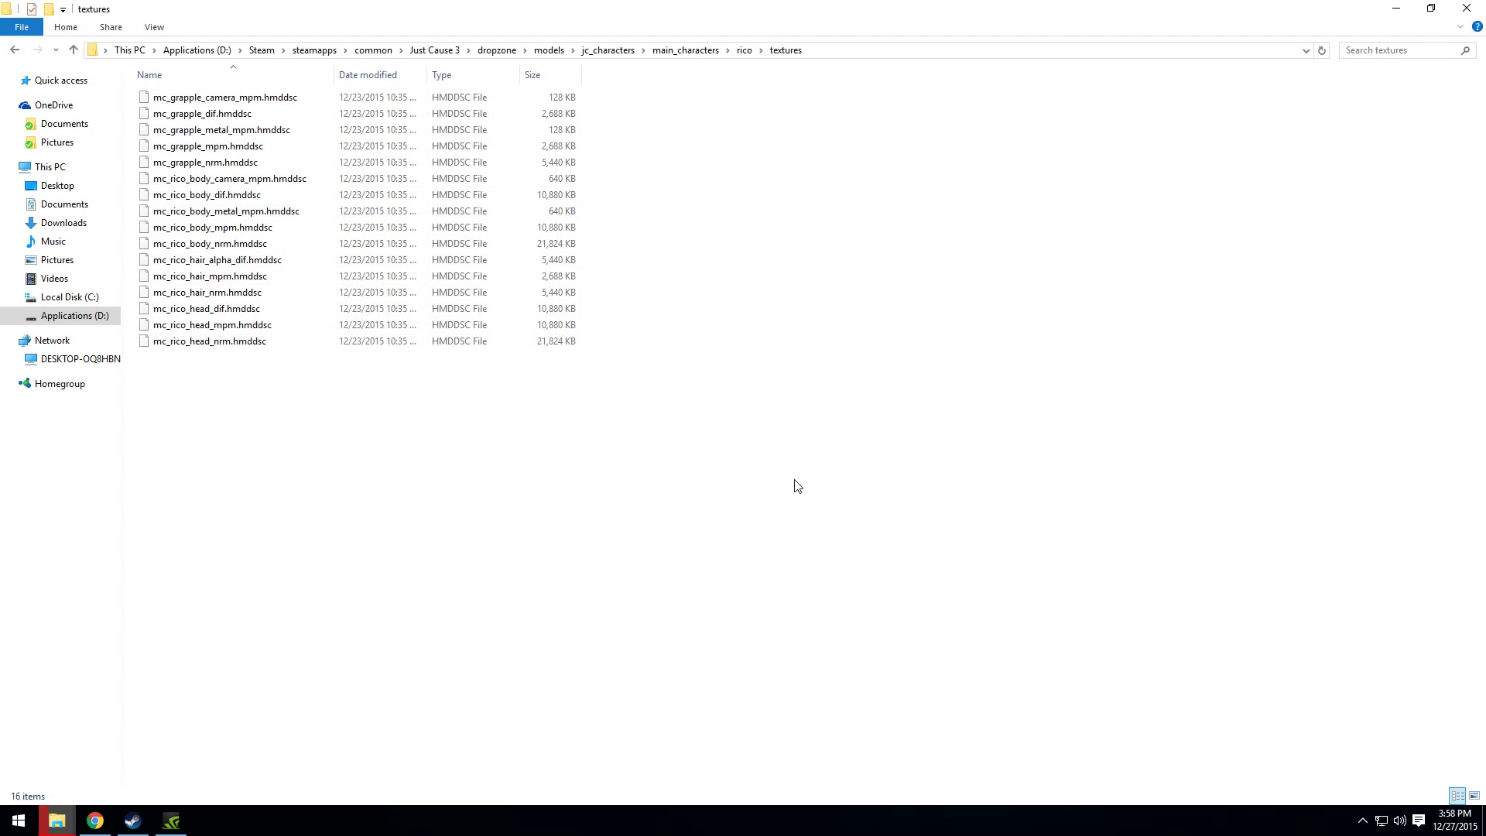
pyautogui.moveTo(703, 447); pyautogui.dragTo(174, 94)
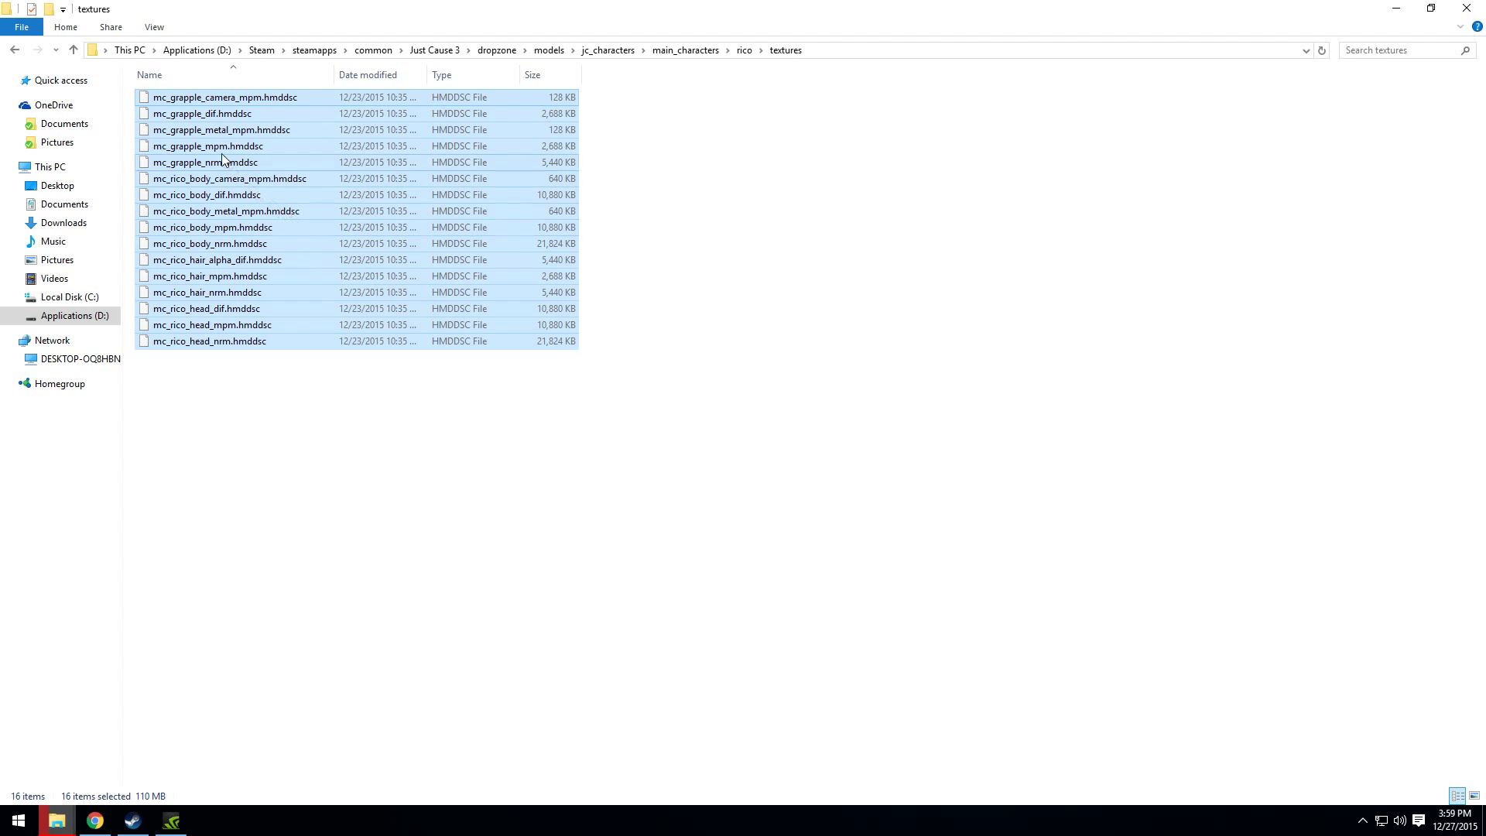
pyautogui.moveTo(703, 102)
pyautogui.mouseDown()
pyautogui.moveTo(230, 139)
pyautogui.moveTo(213, 171)
pyautogui.mouseUp()
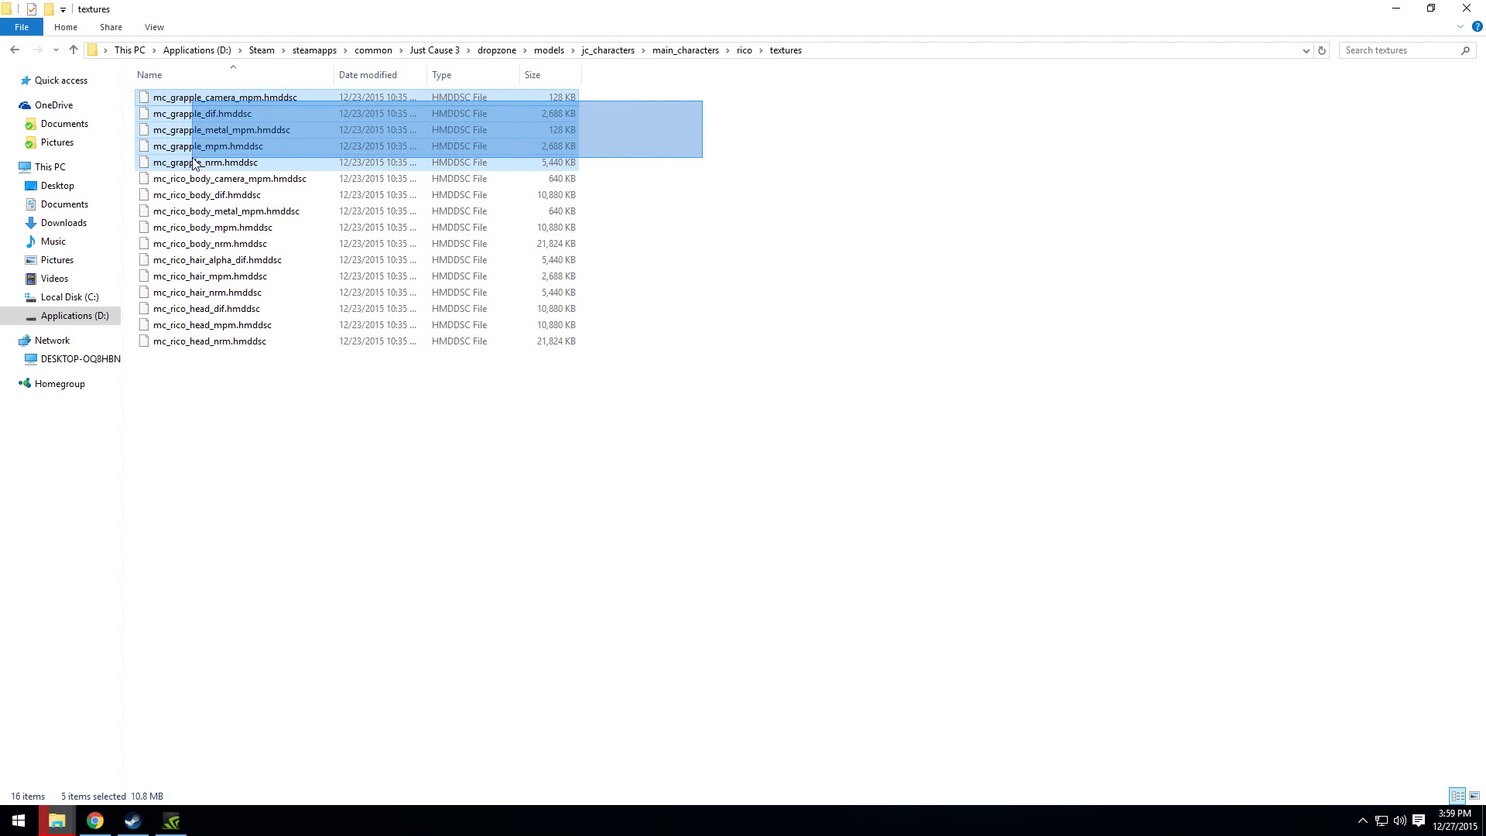
pyautogui.press('Delete')
pyautogui.moveTo(373, 314); pyautogui.dragTo(147, 179)
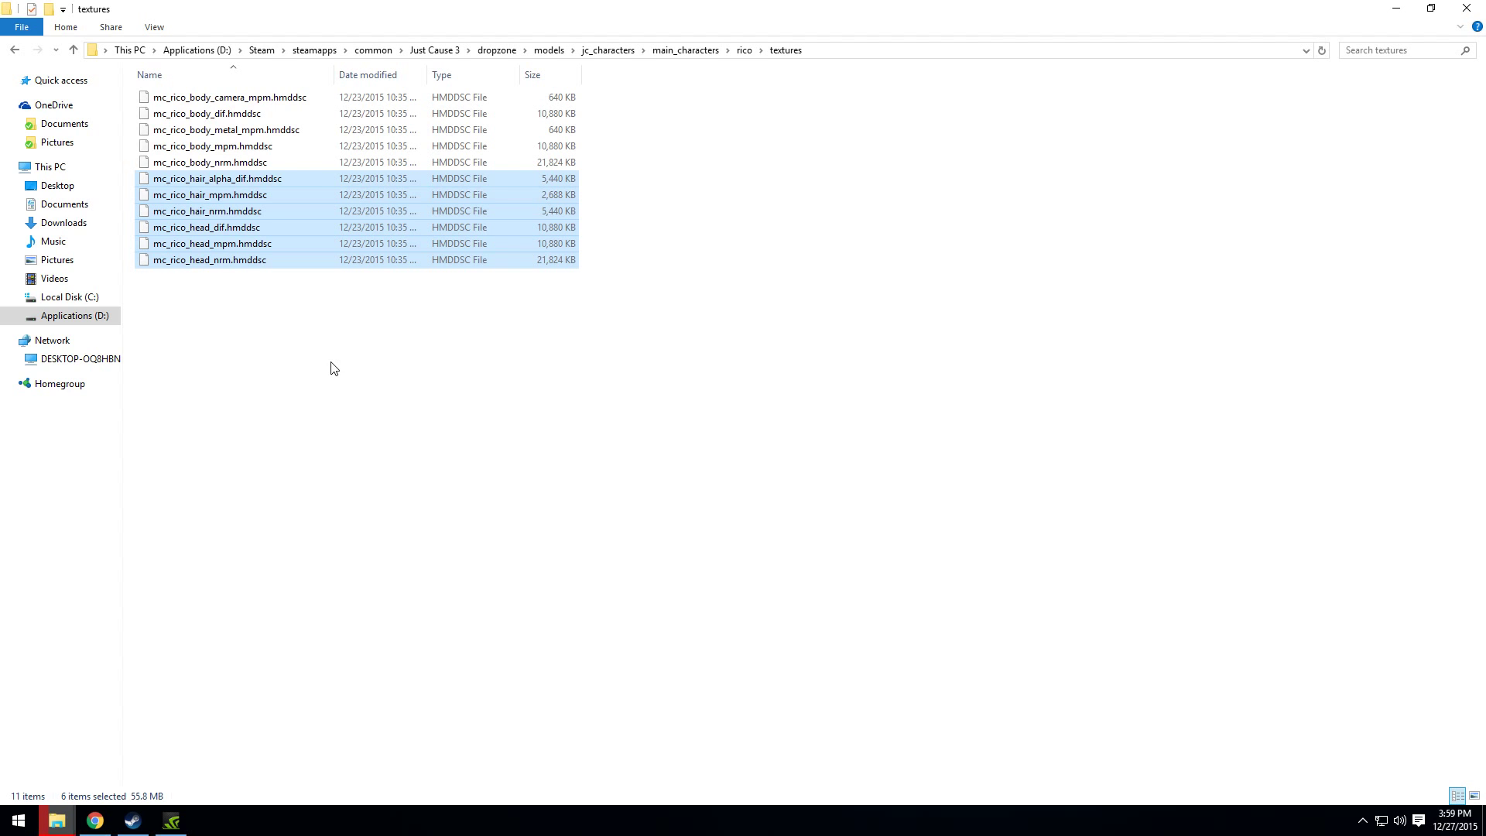
pyautogui.press('Delete')
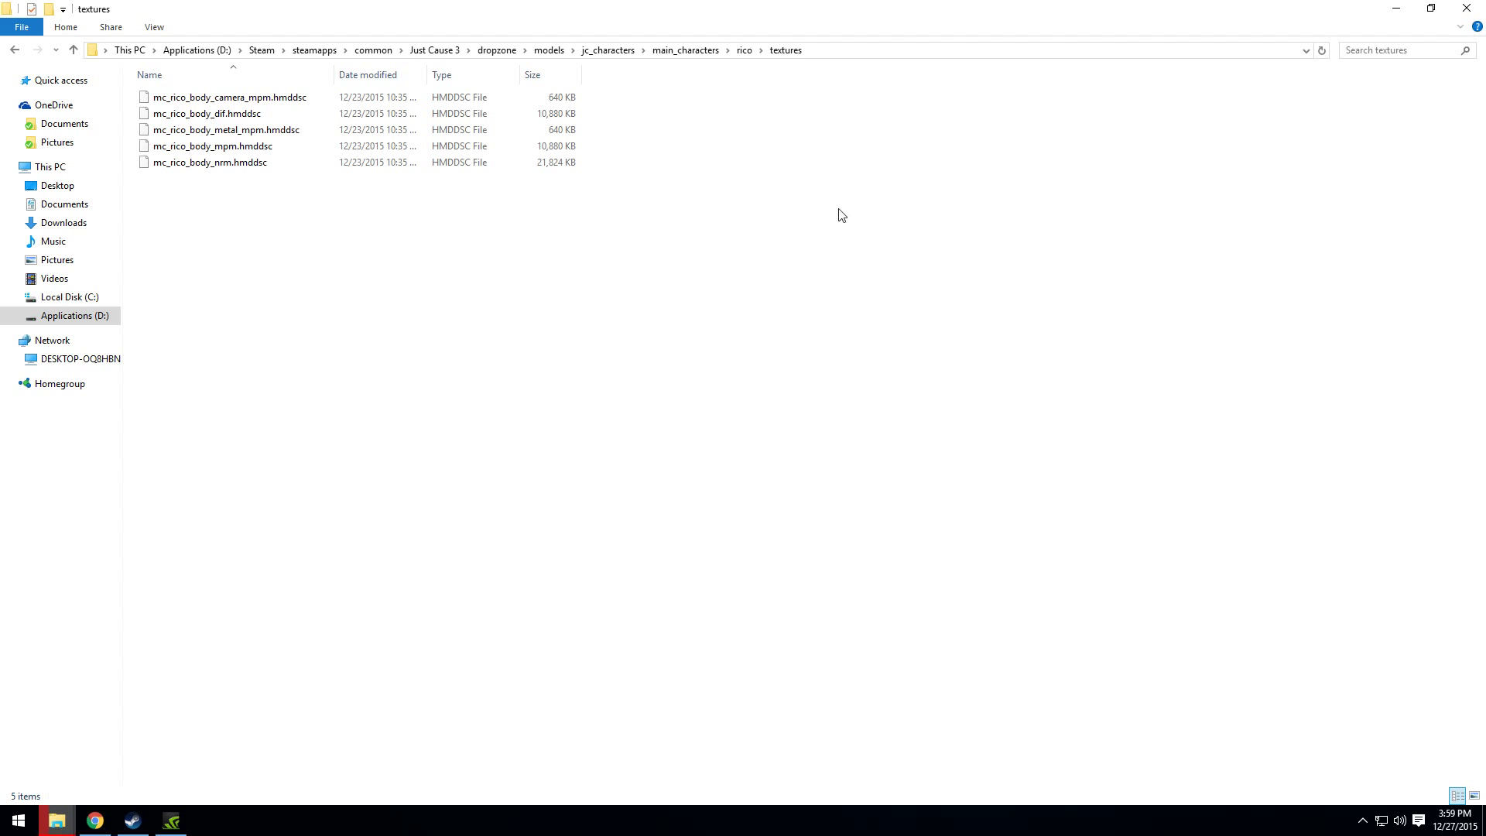
# - Search the Just Cause 3 folder for *mario*.hmddsc and open mc_mario_skin_nrm's containing folder
pyautogui.click(435, 51)
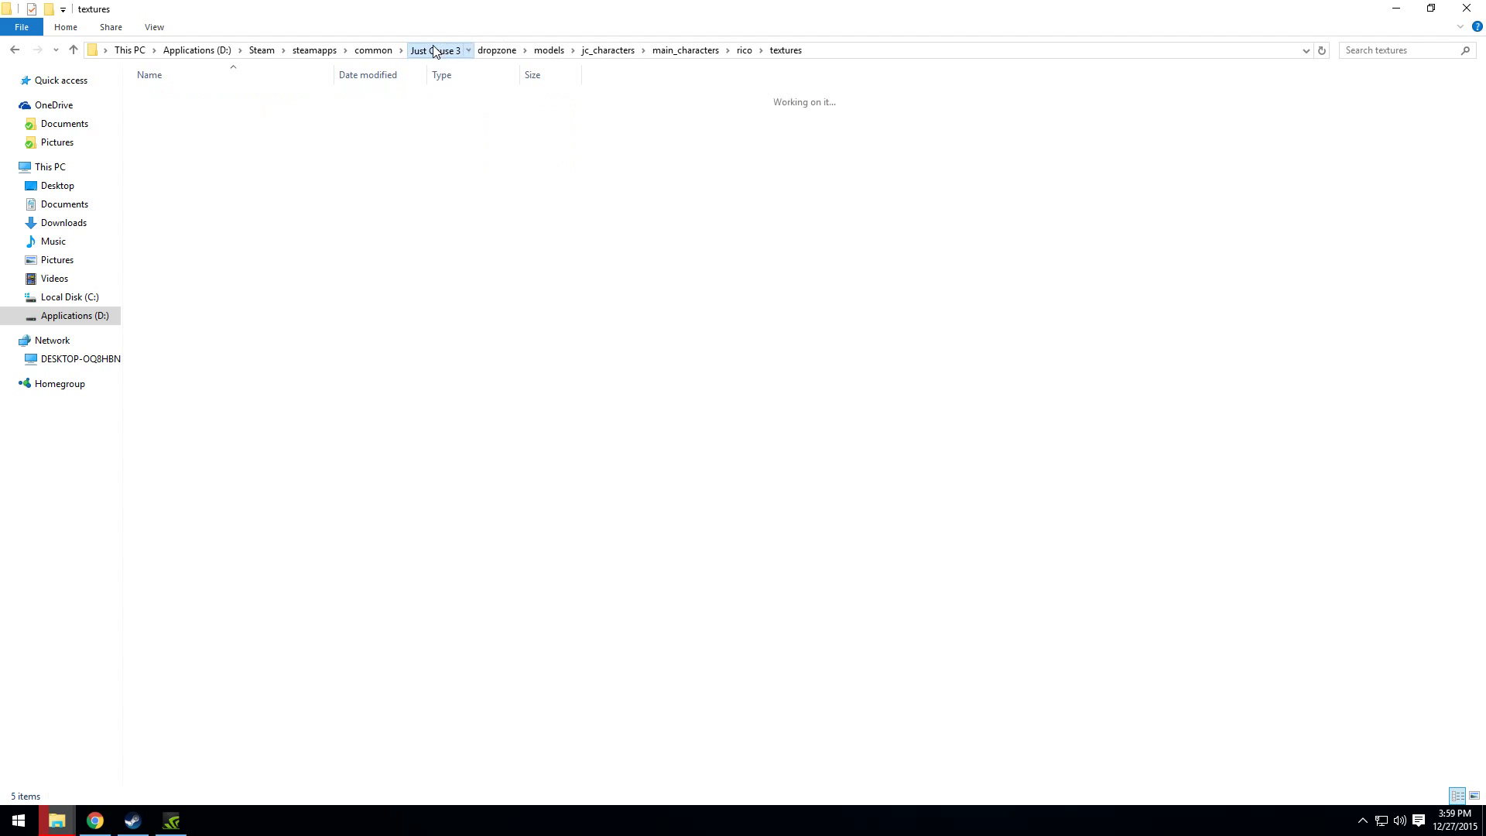
pyautogui.click(1385, 49)
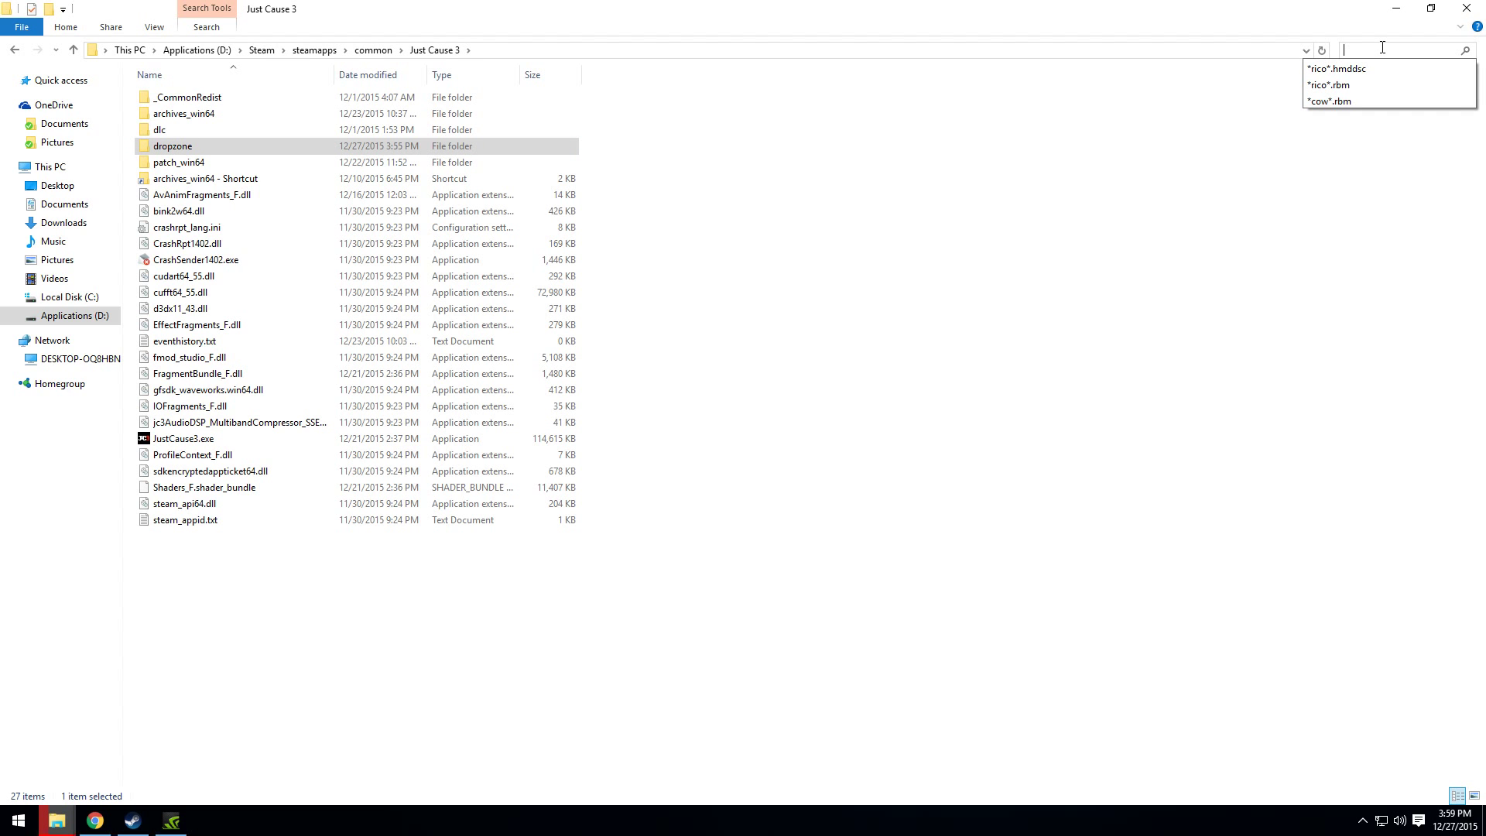
pyautogui.write('mario*')
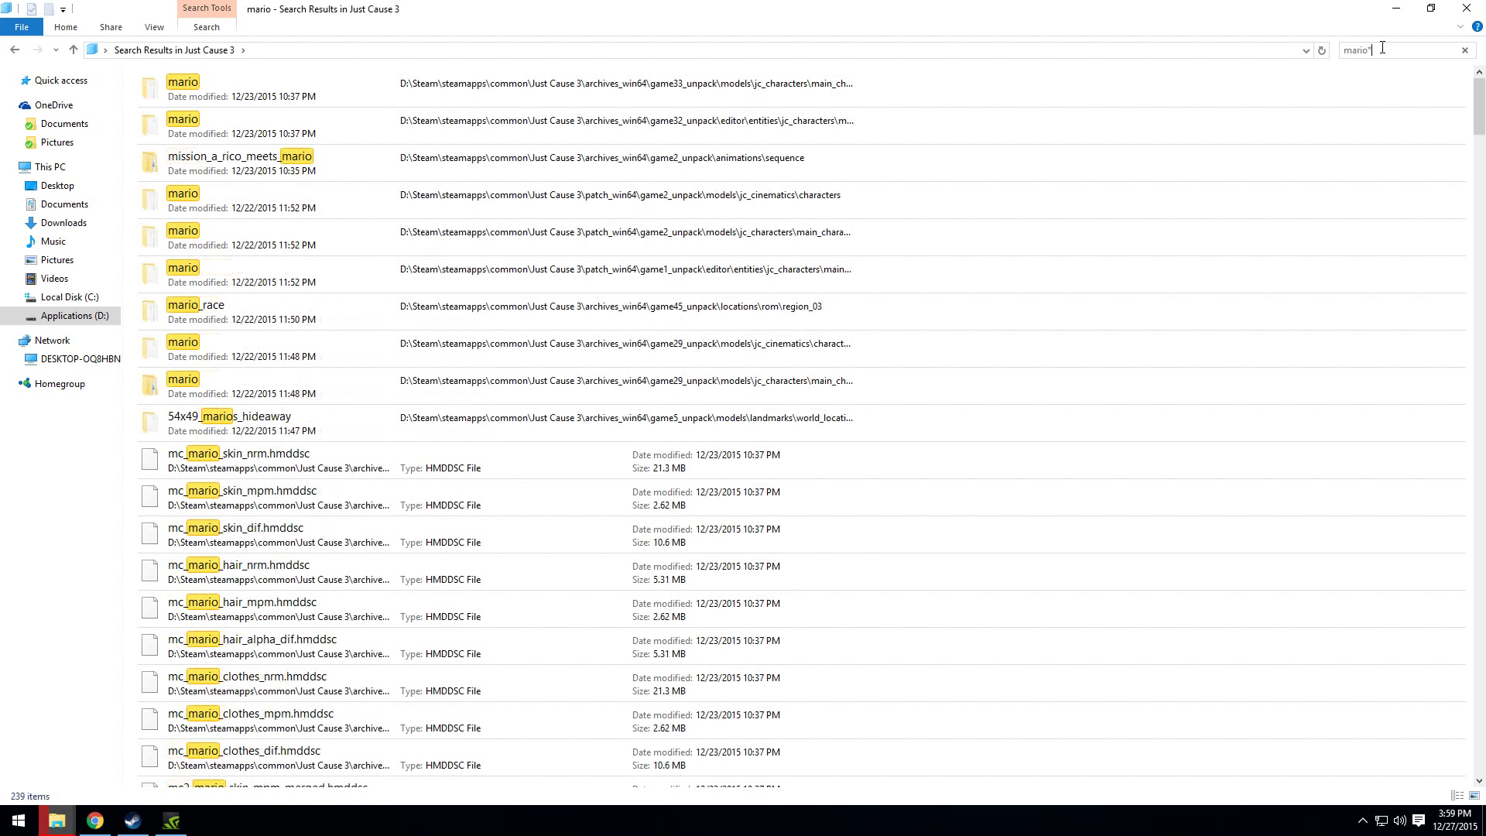
pyautogui.press('Home')
pyautogui.write('*')
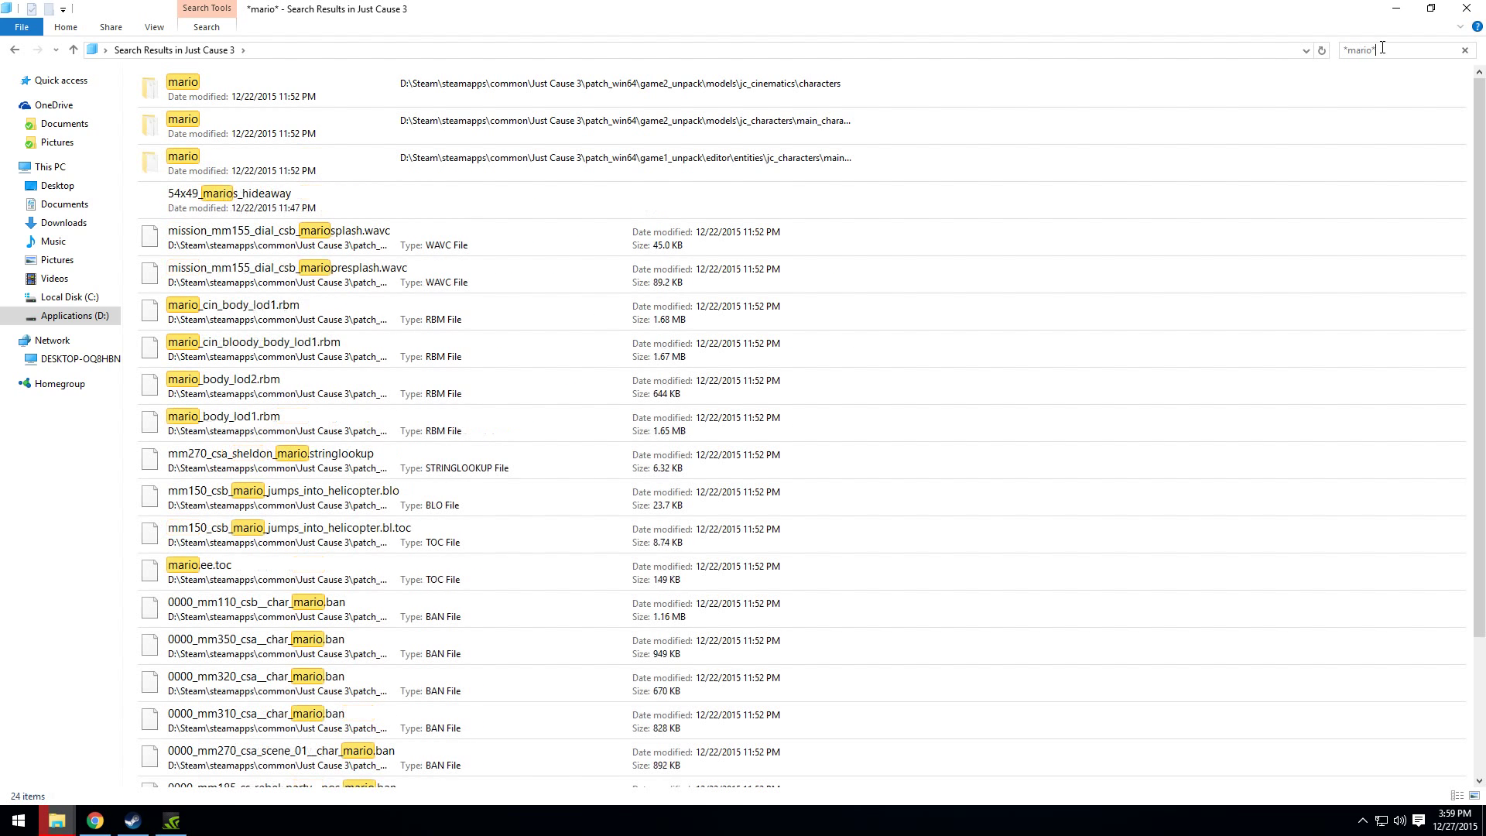
pyautogui.write('.')
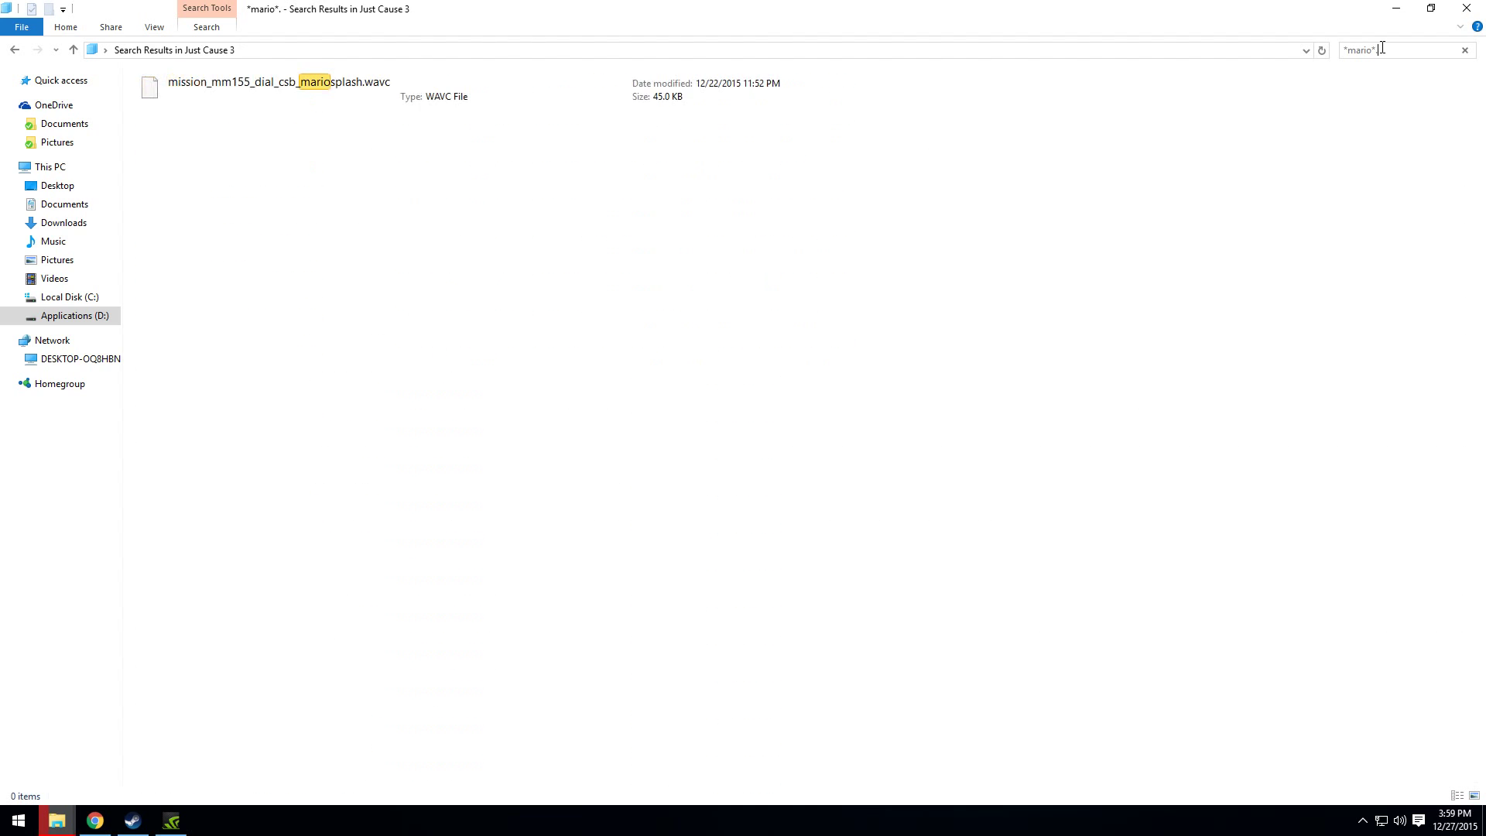
pyautogui.write('hmddsc')
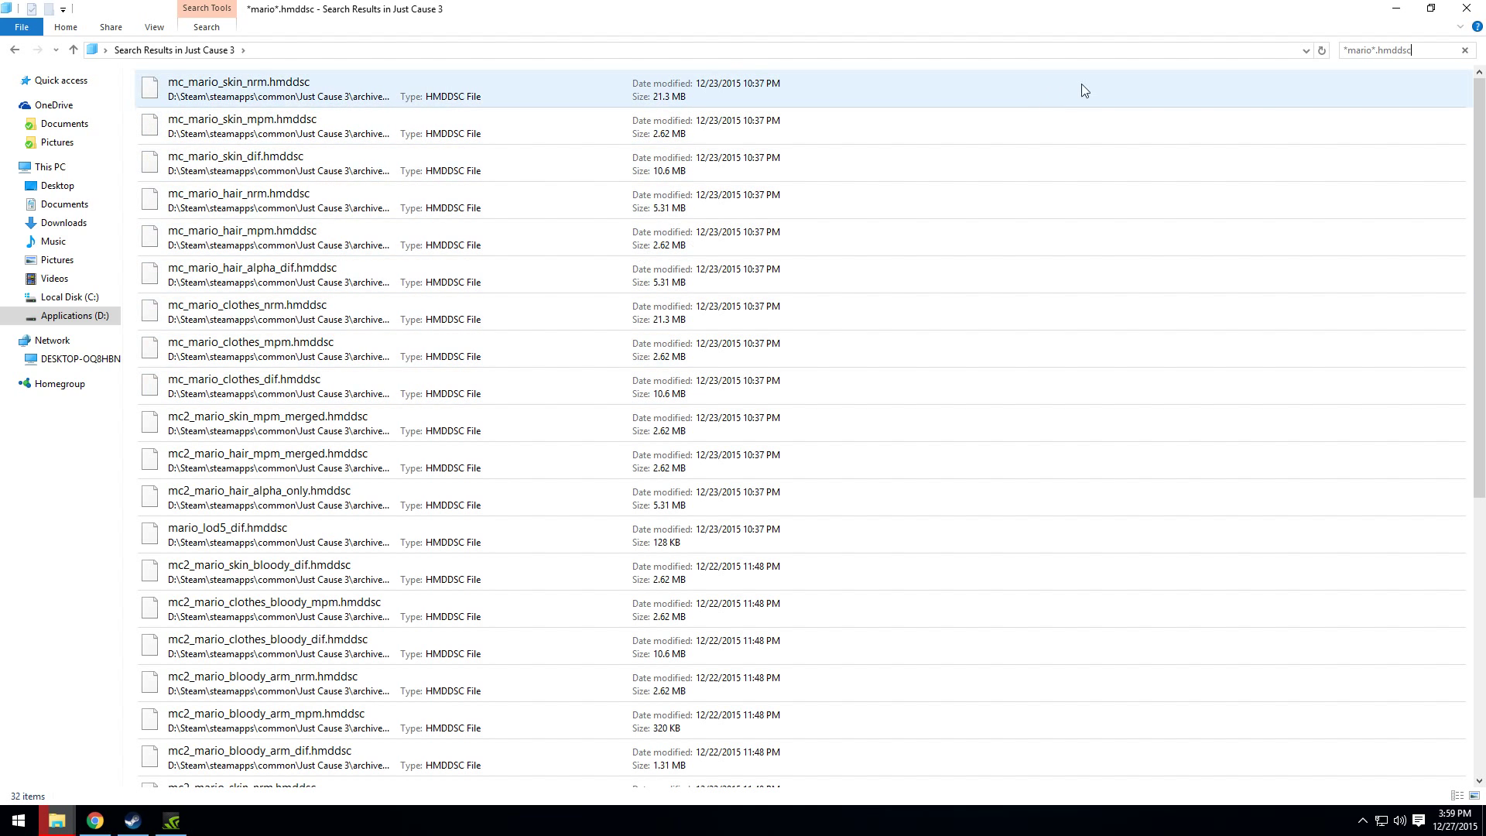
pyautogui.rightClick(252, 89)
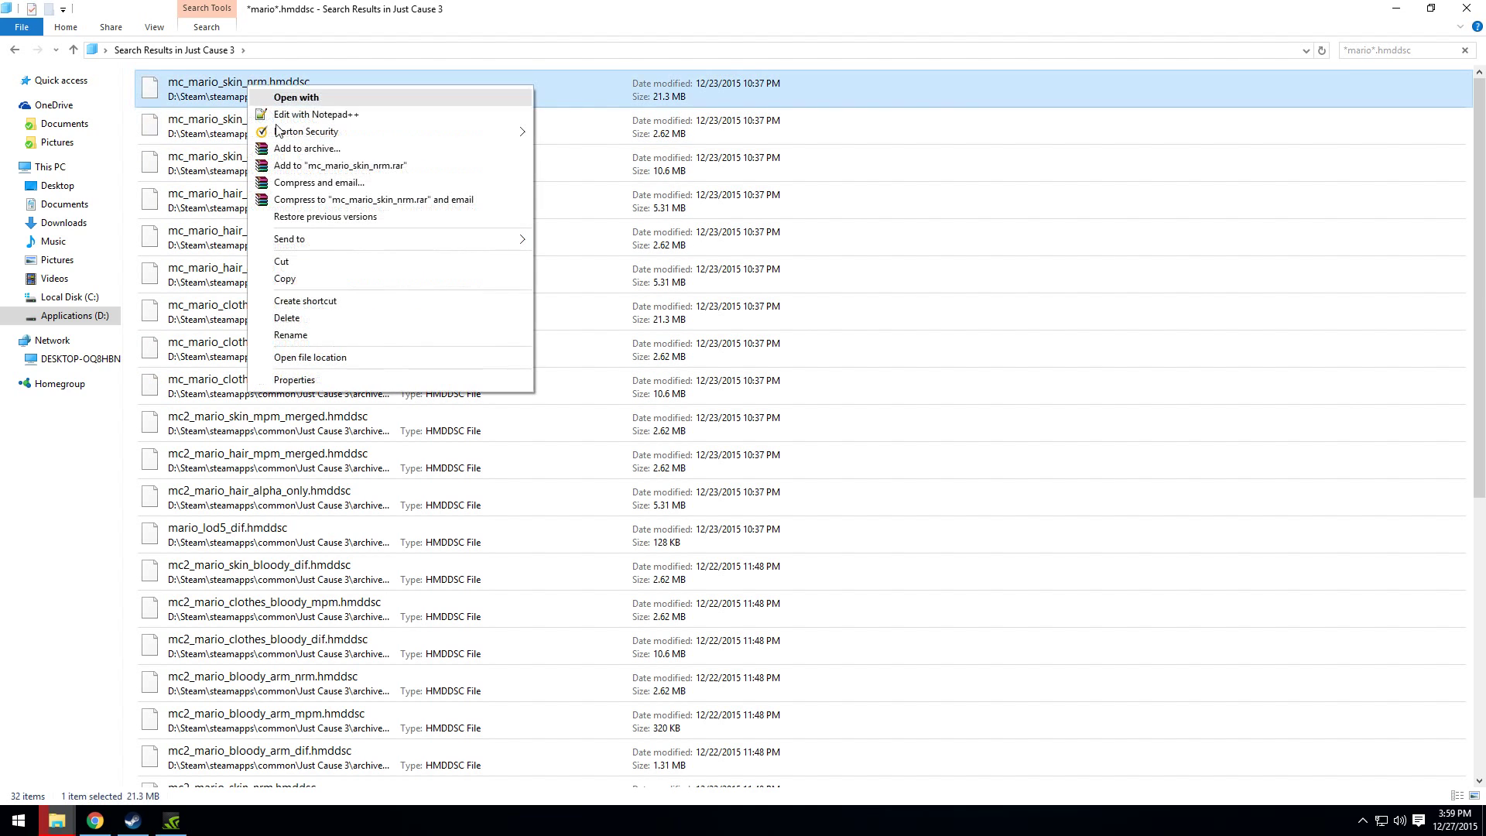
pyautogui.click(322, 358)
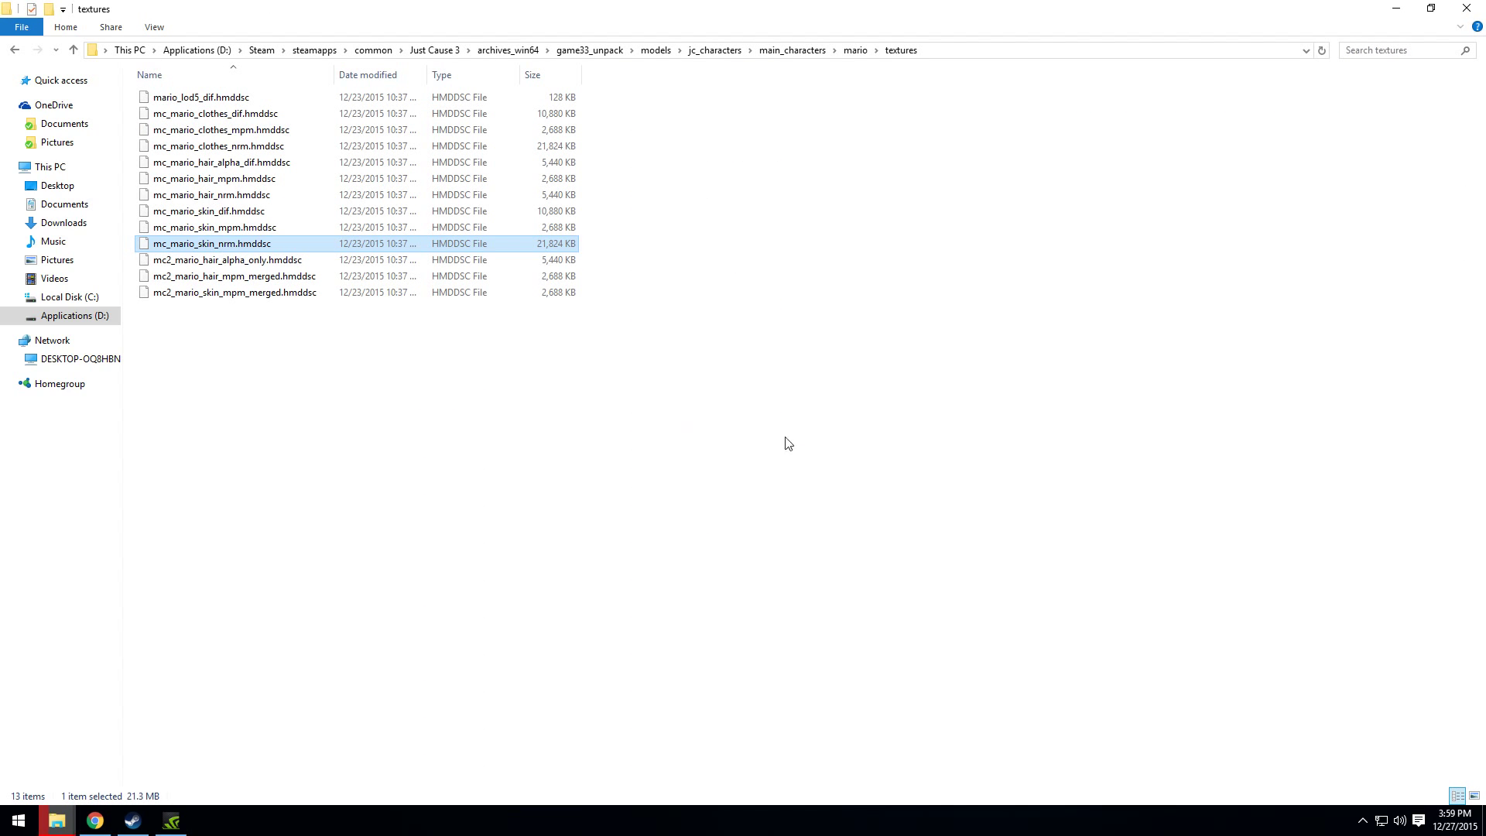
# - Select and copy all 13 Mario .hmddsc texture files
pyautogui.moveTo(798, 444); pyautogui.dragTo(163, 90)
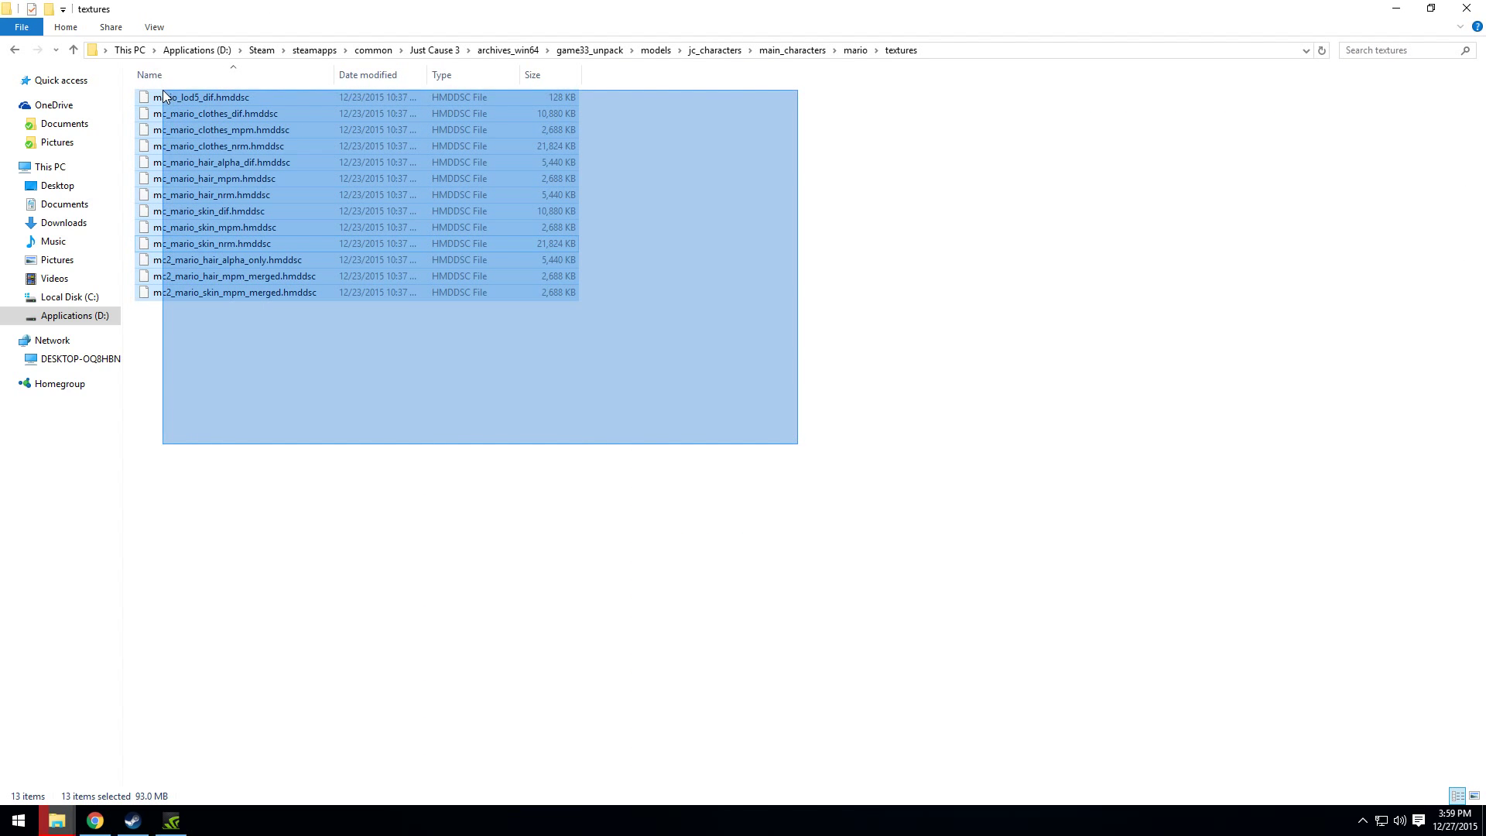
pyautogui.click(362, 449)
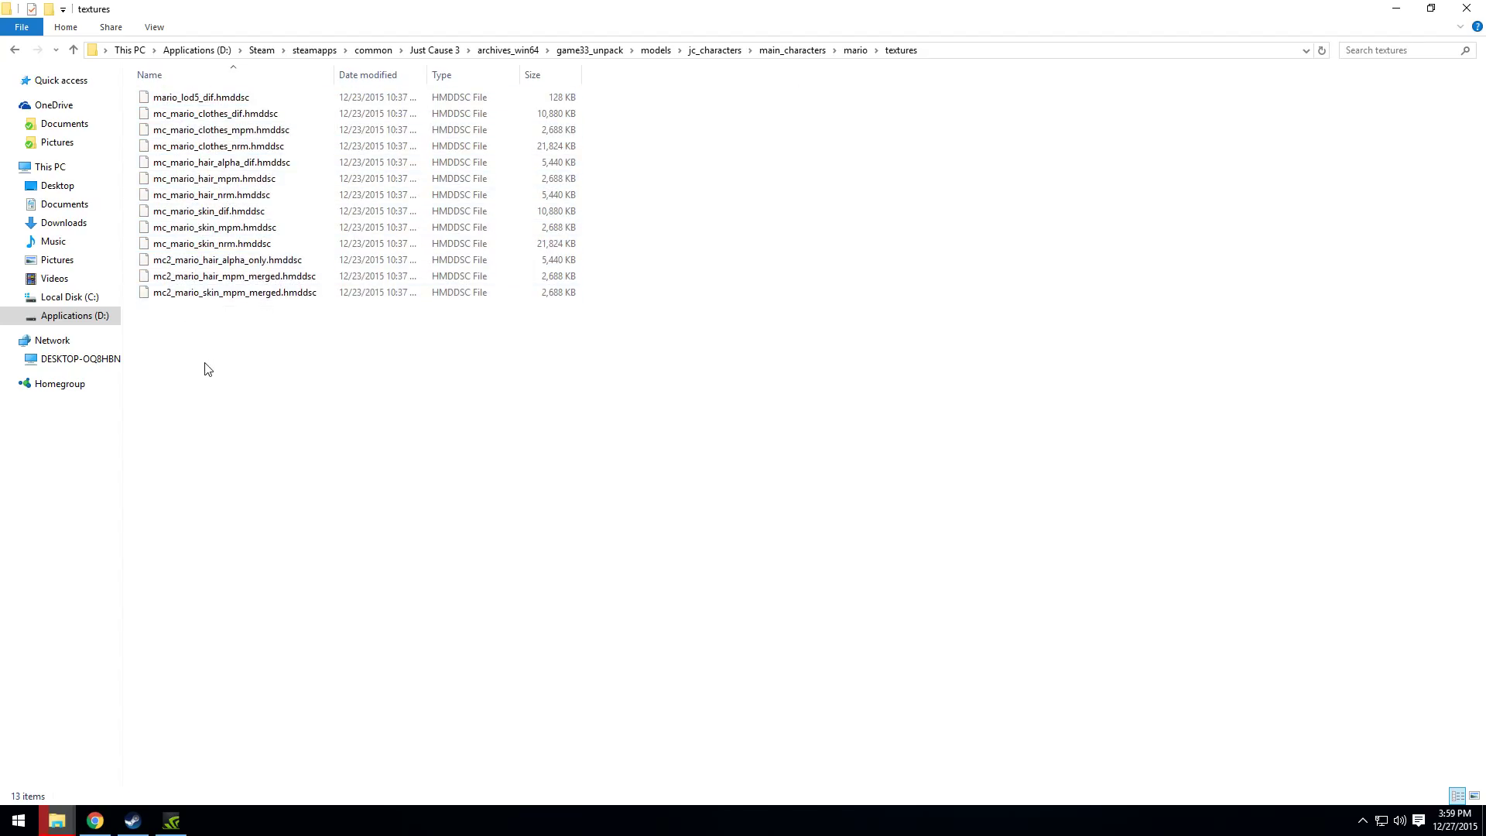
pyautogui.moveTo(205, 369); pyautogui.dragTo(372, 91)
pyautogui.rightClick(200, 137)
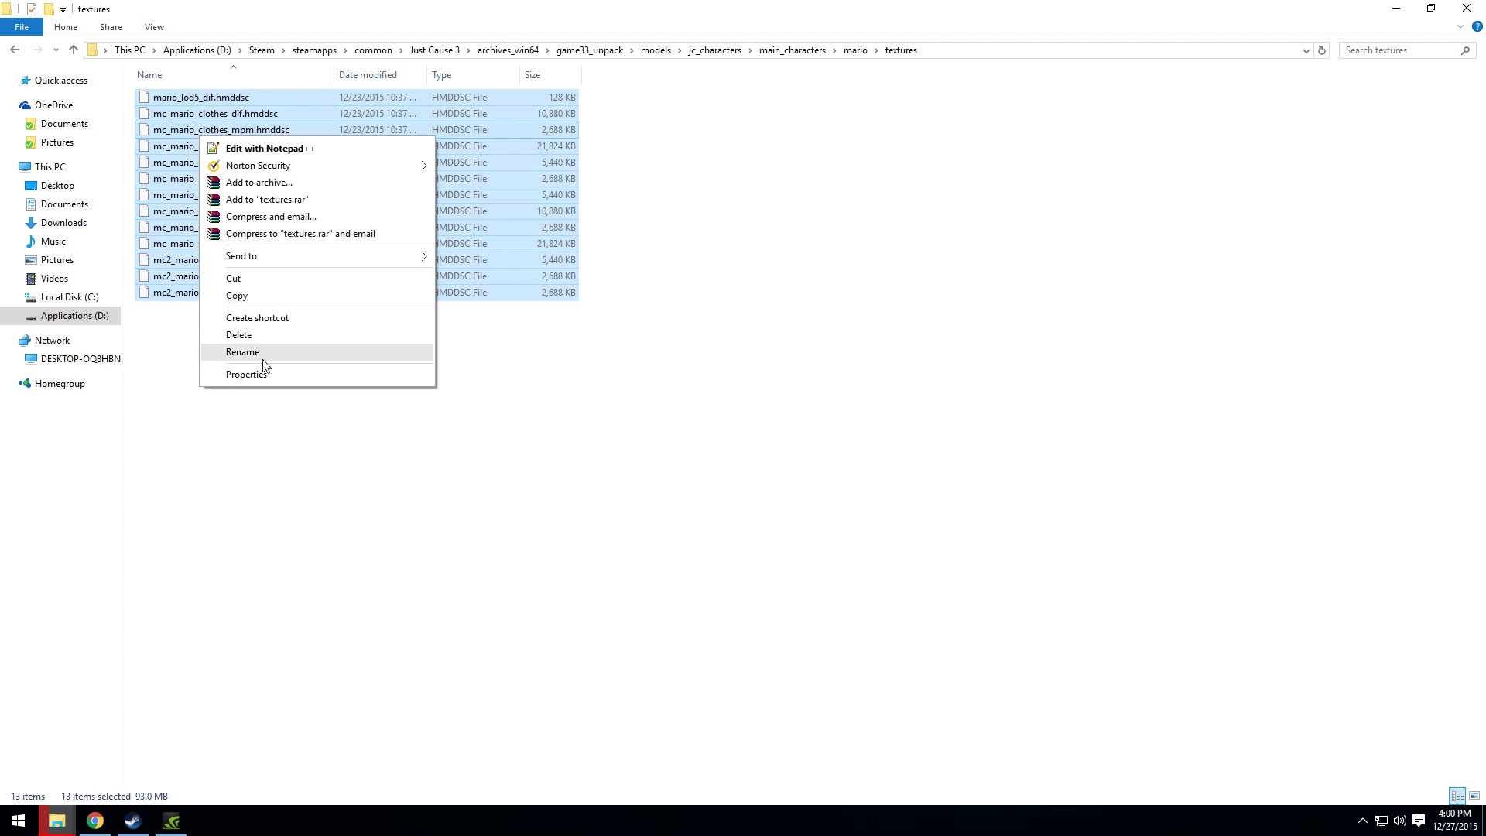
pyautogui.click(235, 295)
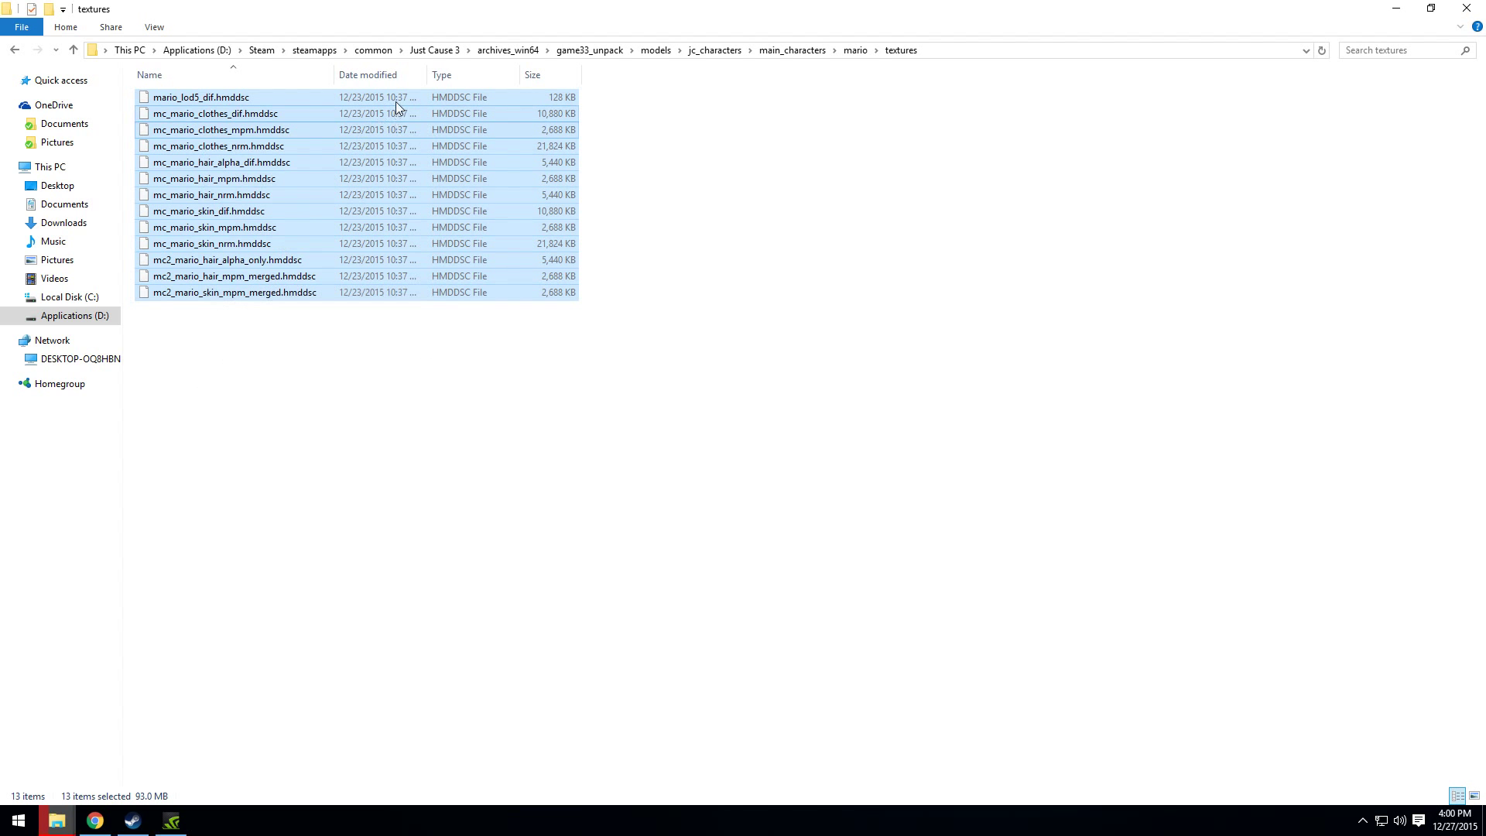
# - Go to Just Cause 3\dropzone\models\jc_characters\main_characters\rico\textures
pyautogui.click(435, 50)
pyautogui.doubleClick(180, 112)
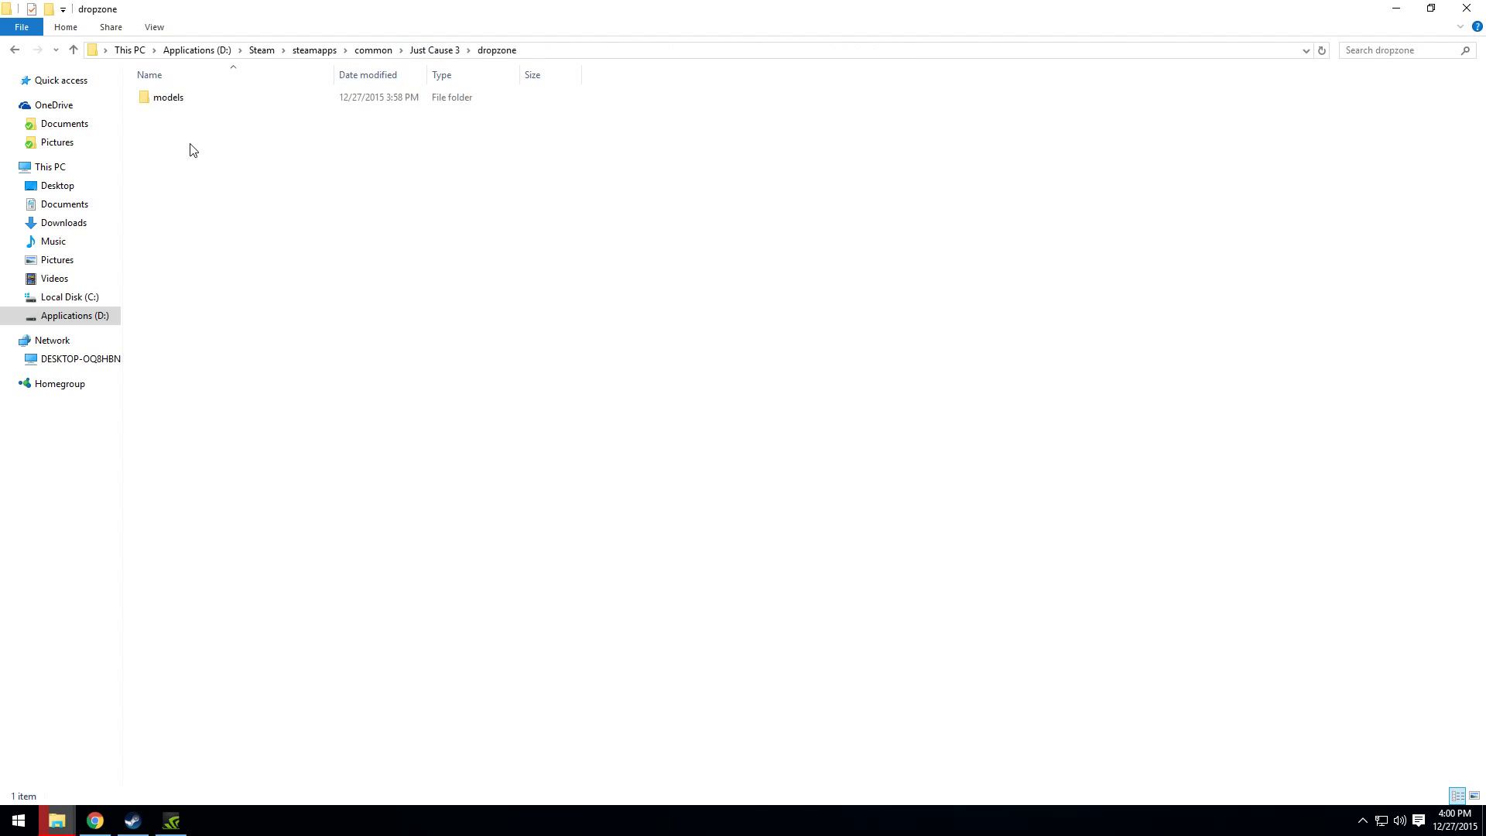
pyautogui.doubleClick(185, 96)
pyautogui.doubleClick(184, 98)
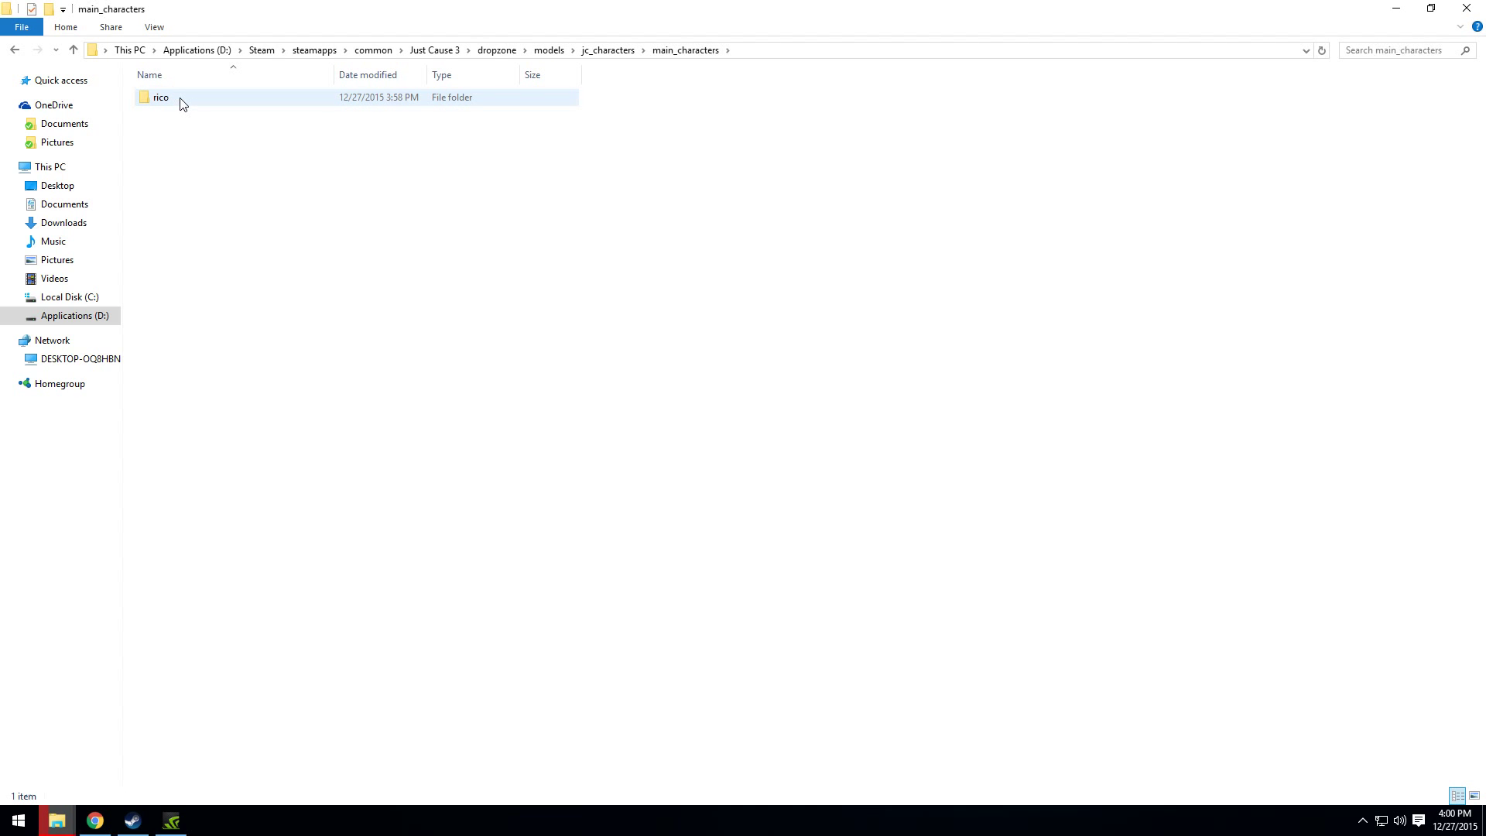
pyautogui.doubleClick(180, 102)
pyautogui.rightClick(408, 332)
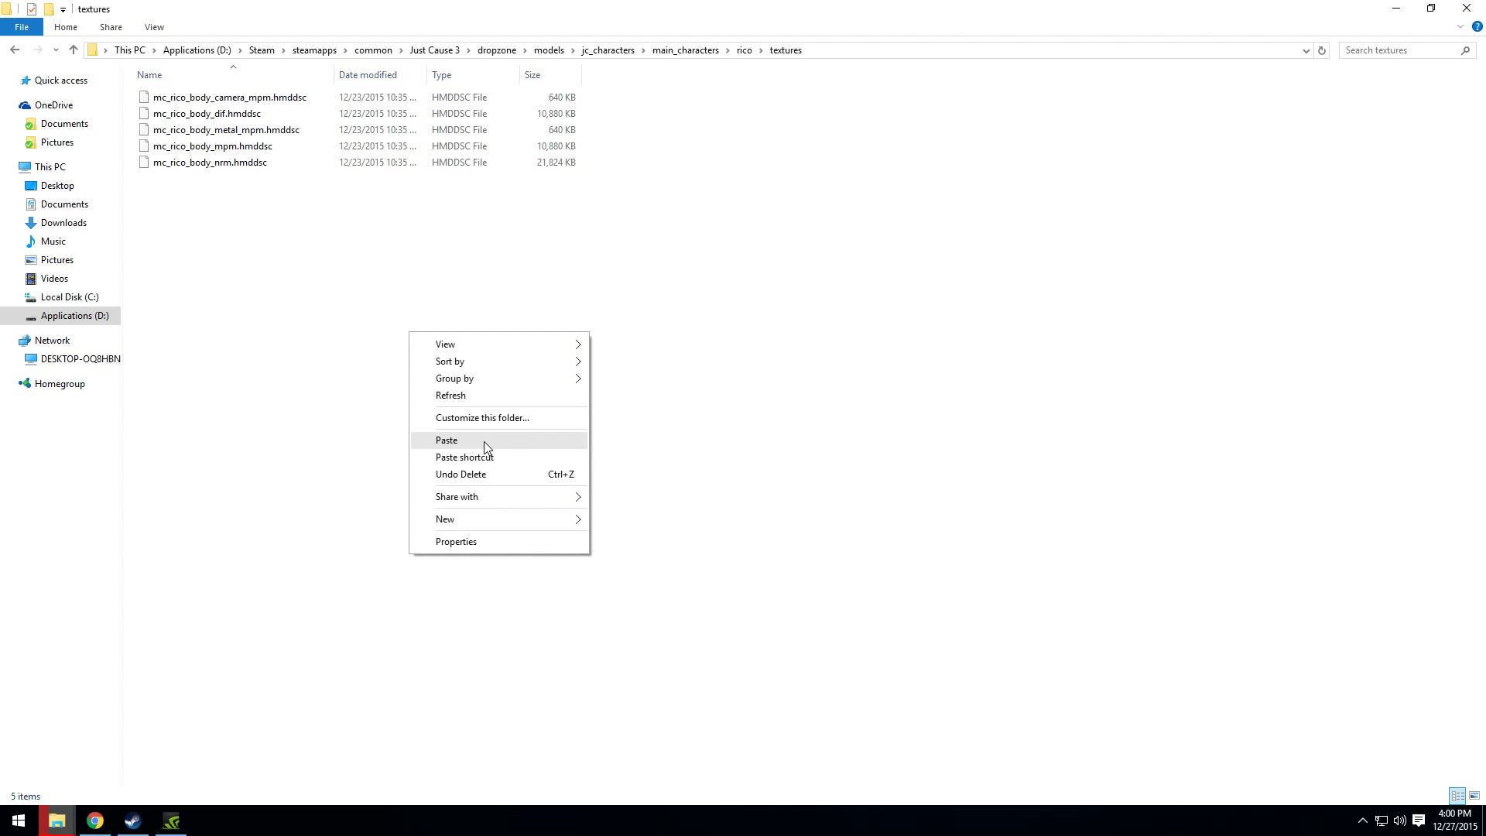
# - Paste the 13 Mario textures into Rico's textures folder and begin renaming mc_rico_body_dif.hmddsc
pyautogui.click(485, 441)
pyautogui.click(465, 449)
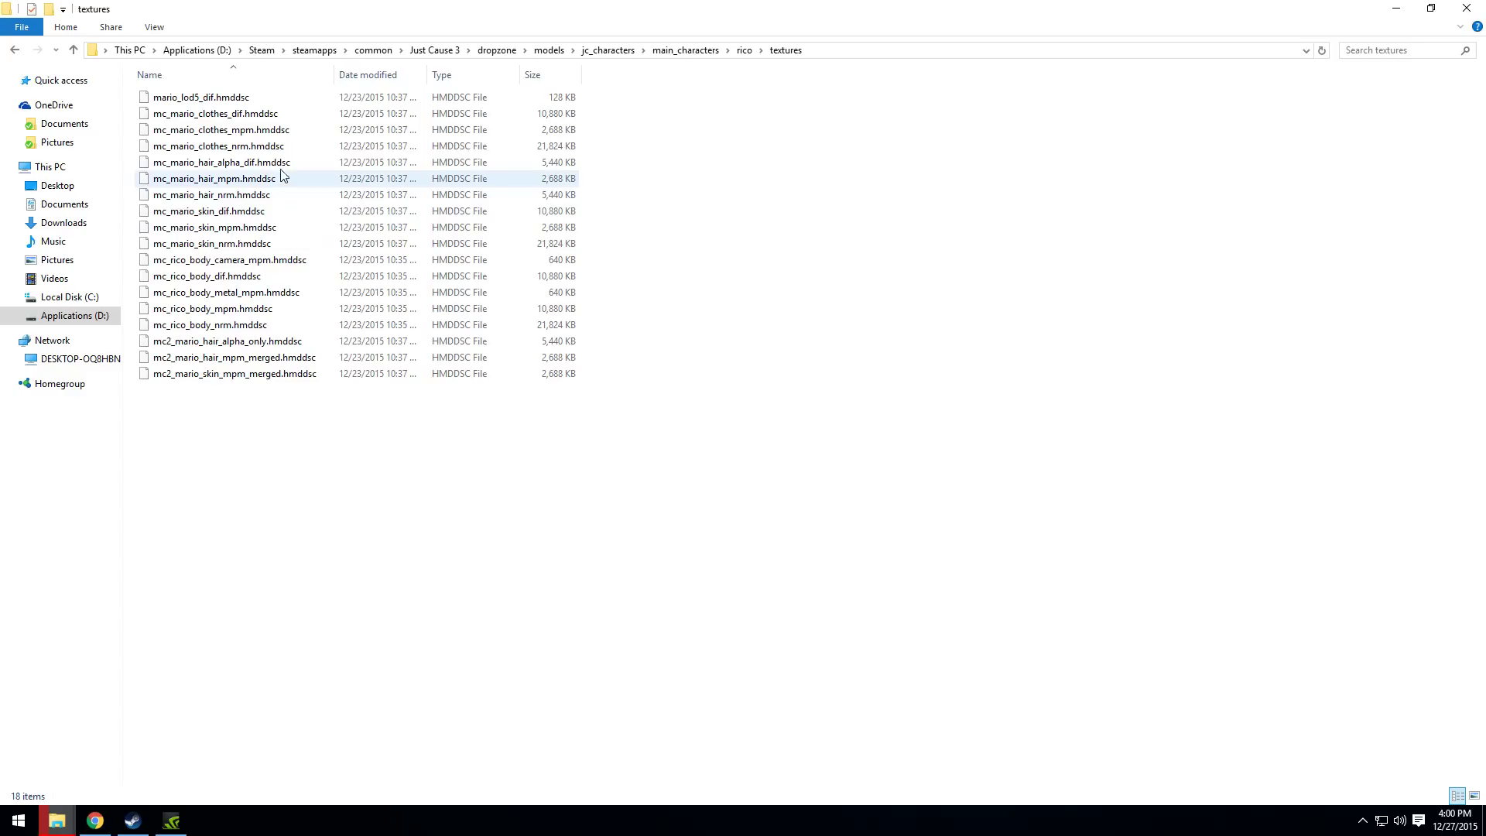
pyautogui.click(228, 278)
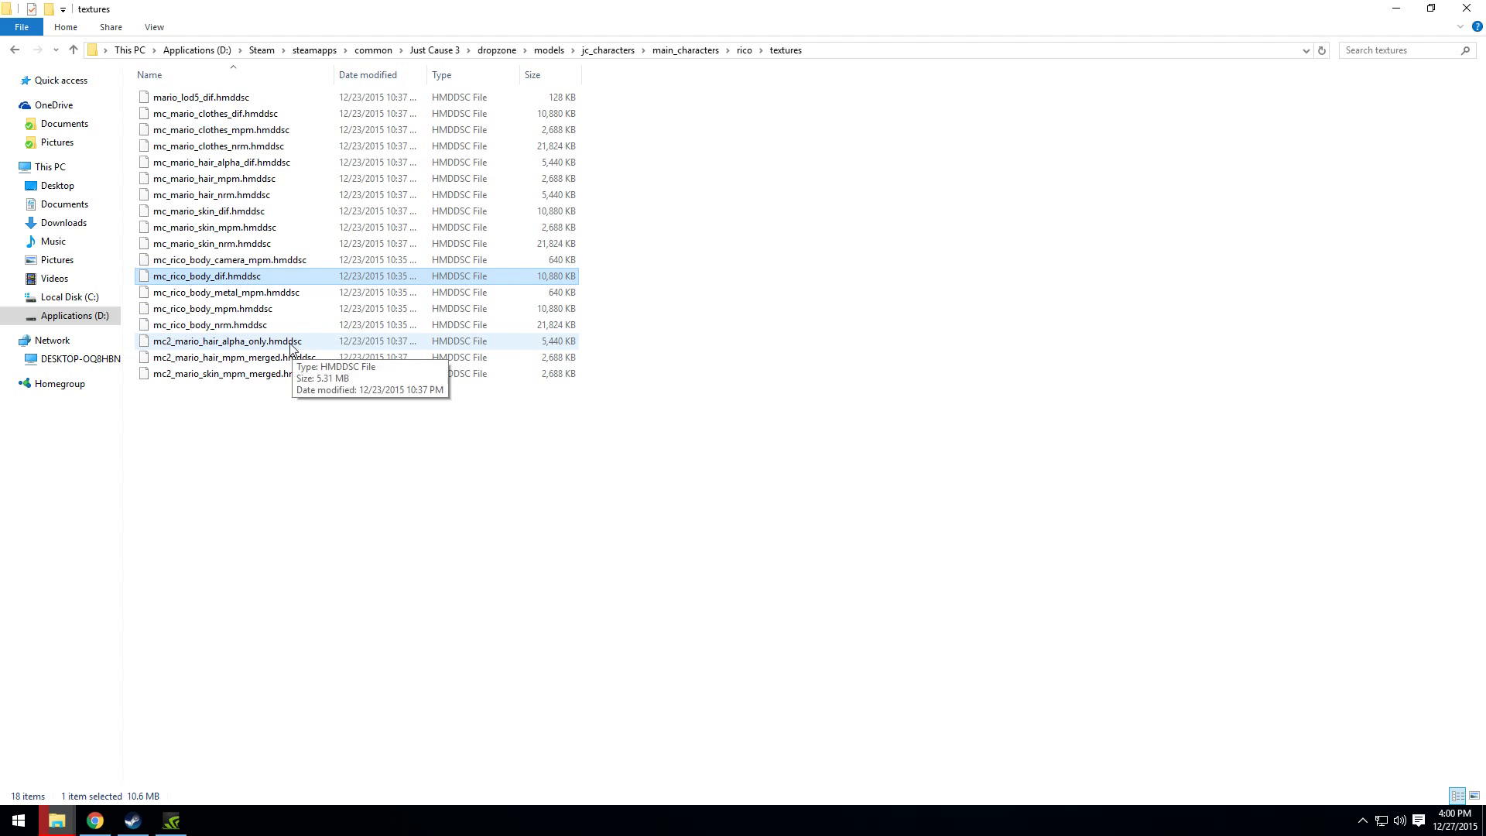
pyautogui.press('F2')
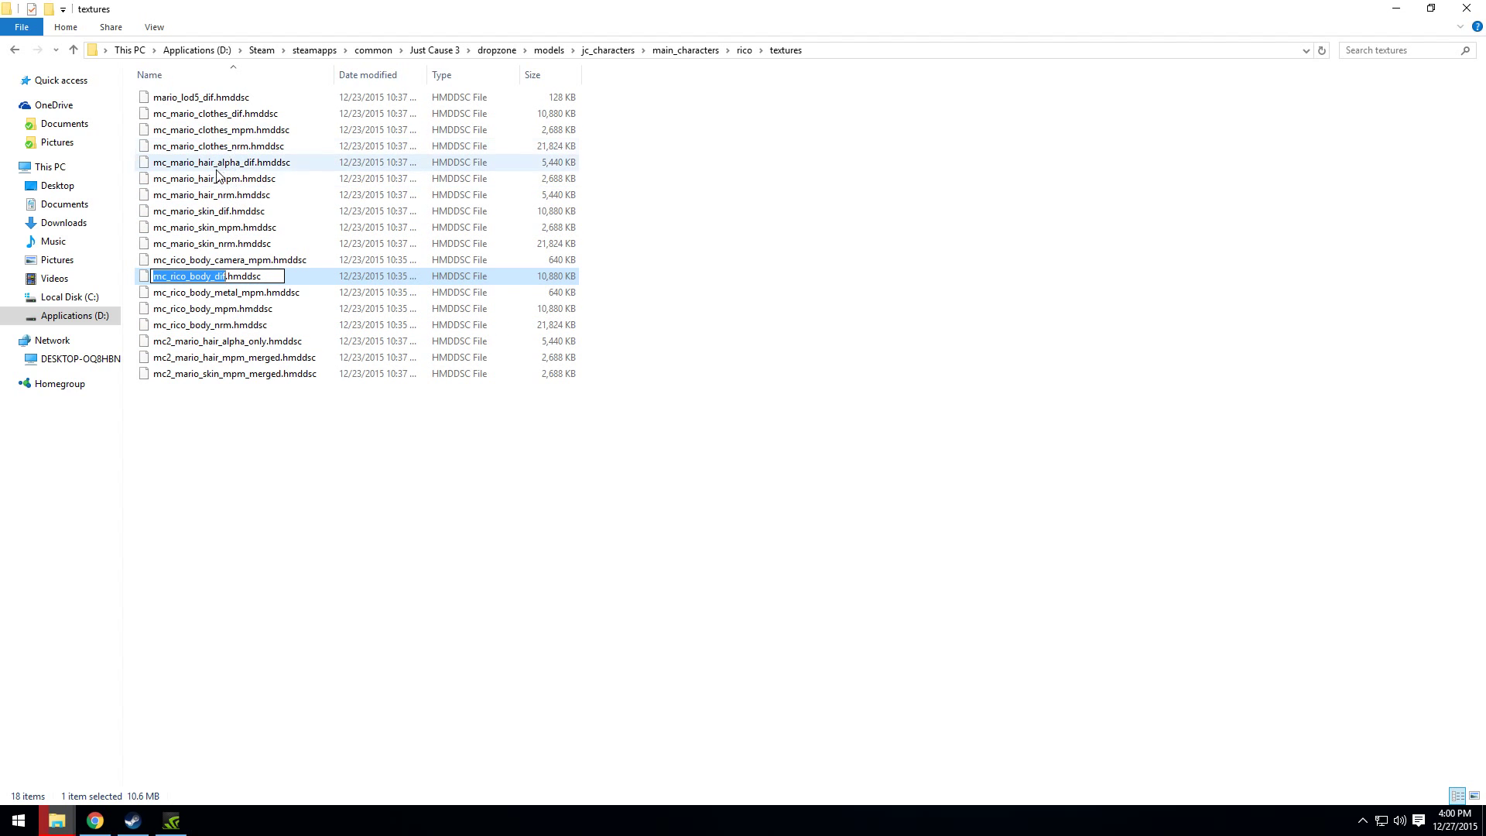
pyautogui.write('1')
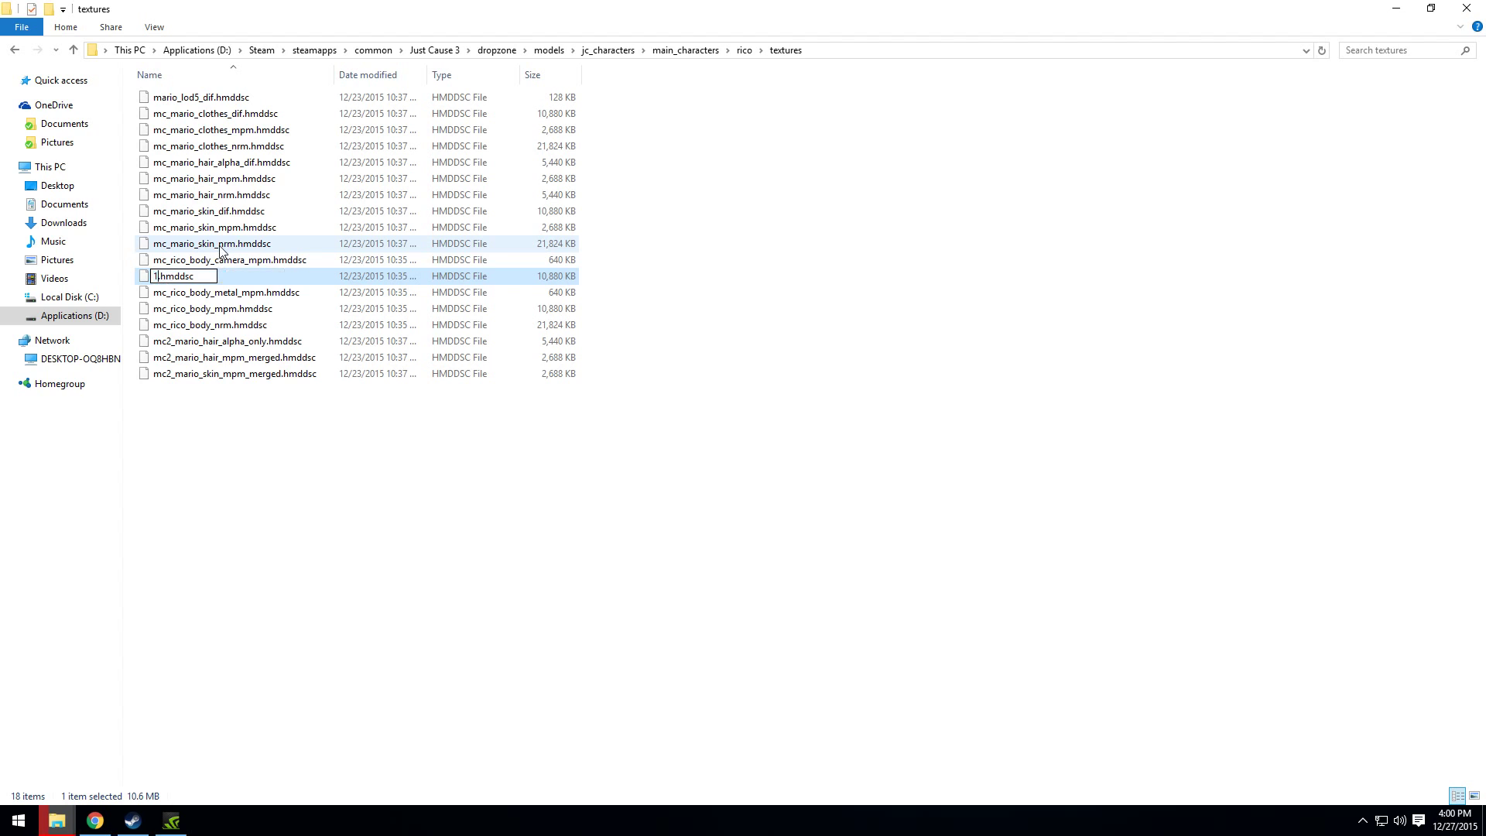
# - Rename Rico's body diffuse to 1.hmddsc and mc_mario_clothes_dif to mc_rico_body_dif
pyautogui.press('Return')
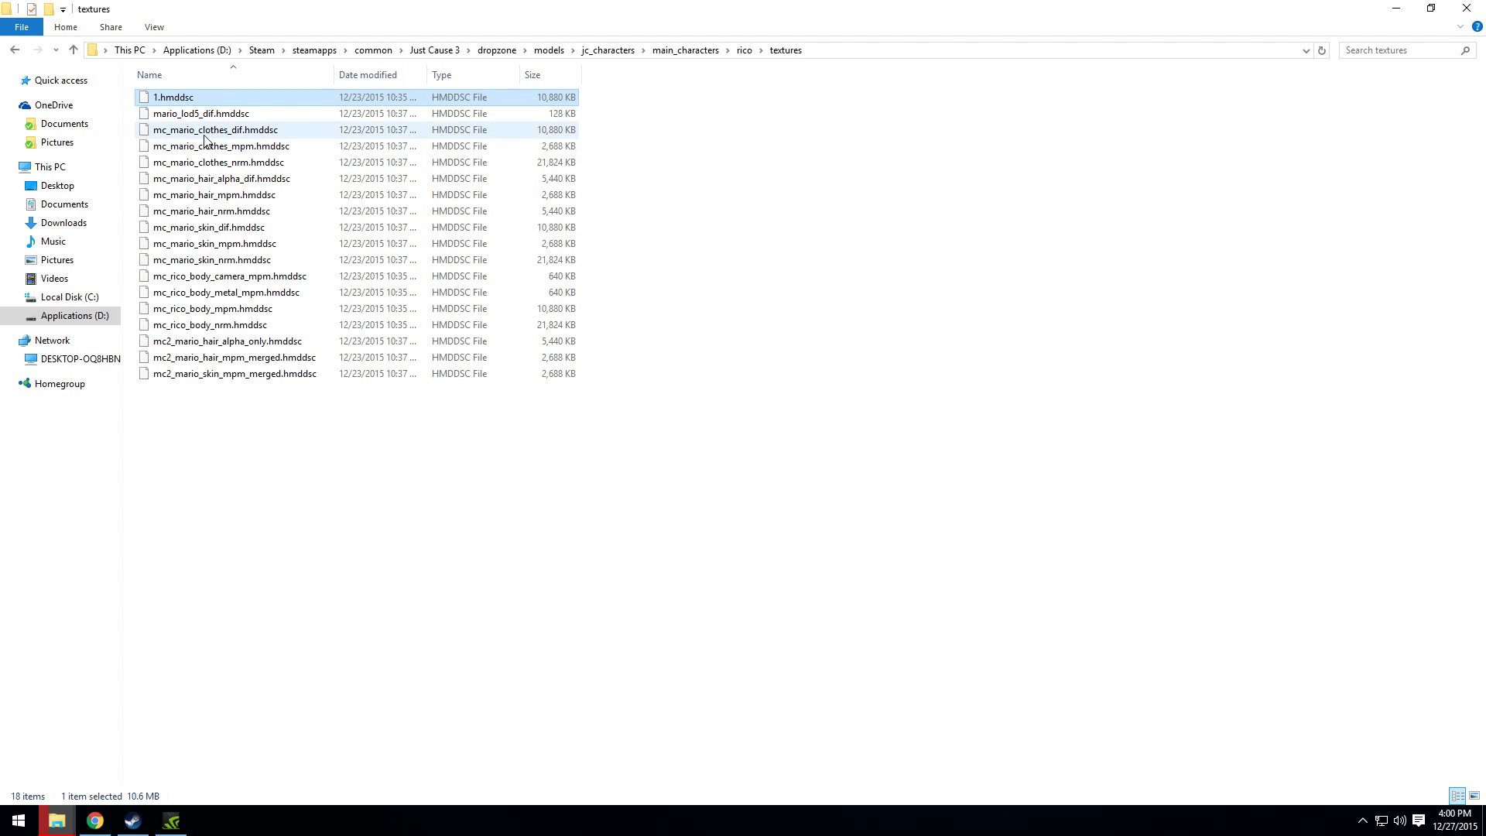
pyautogui.click(203, 130)
pyautogui.click(205, 131)
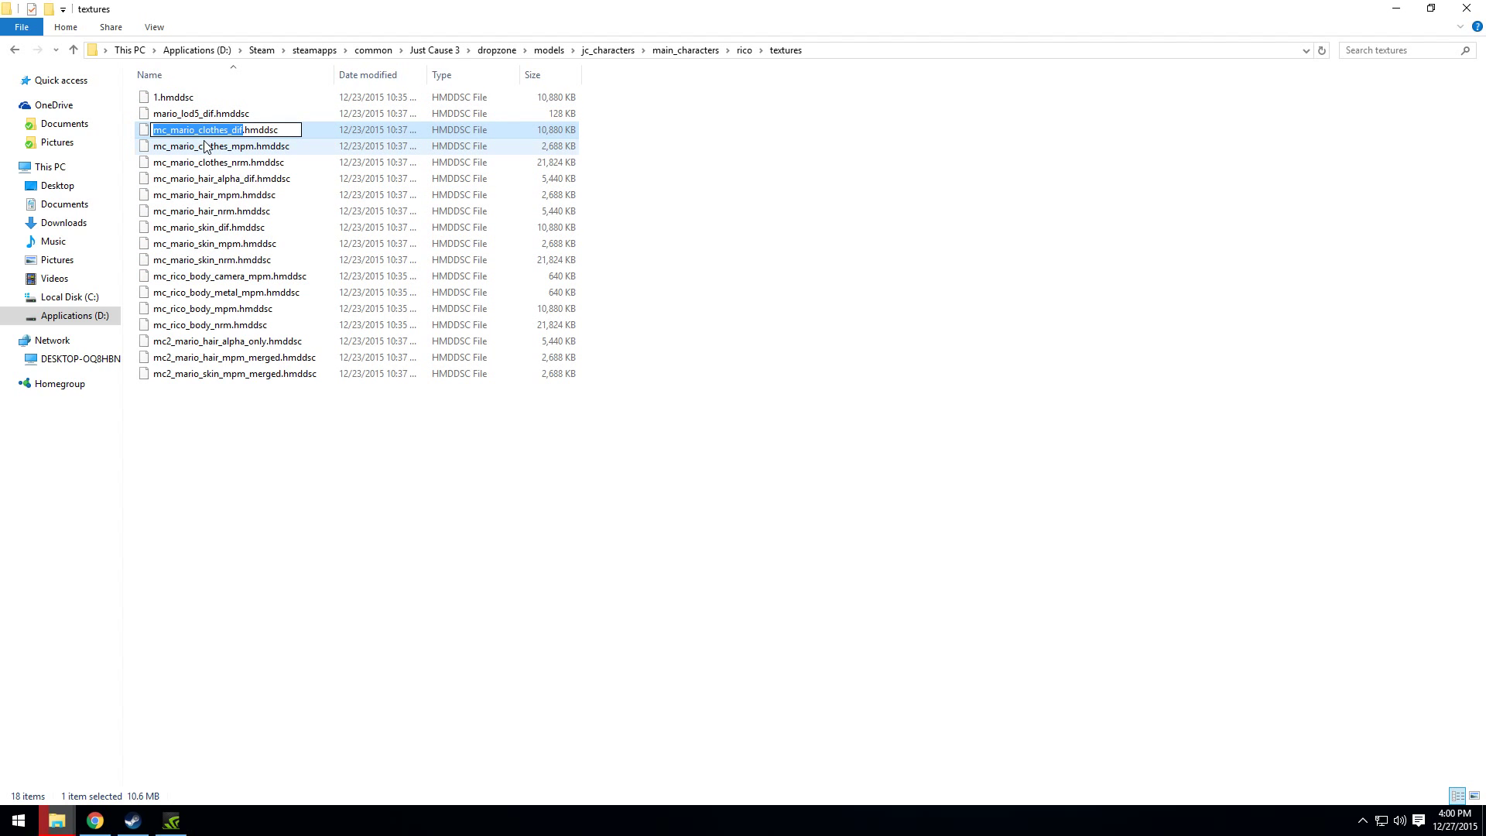
pyautogui.write('mc_rico_body_dif')
pyautogui.press('Return')
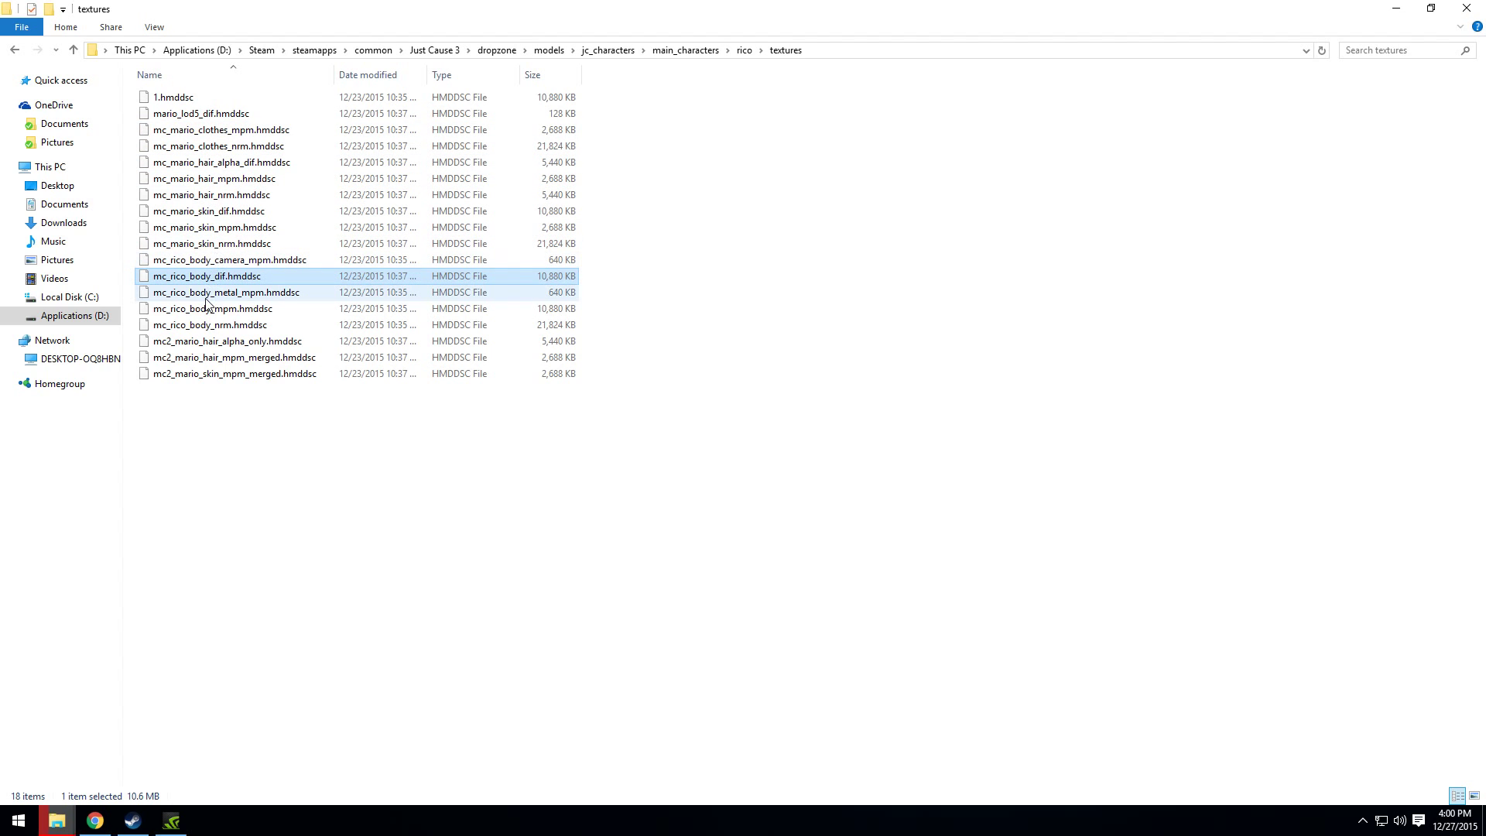
# - Rename mc_rico_body_metal_mpm to 2, then give Mario's clothes mpm texture that name
pyautogui.click(207, 293)
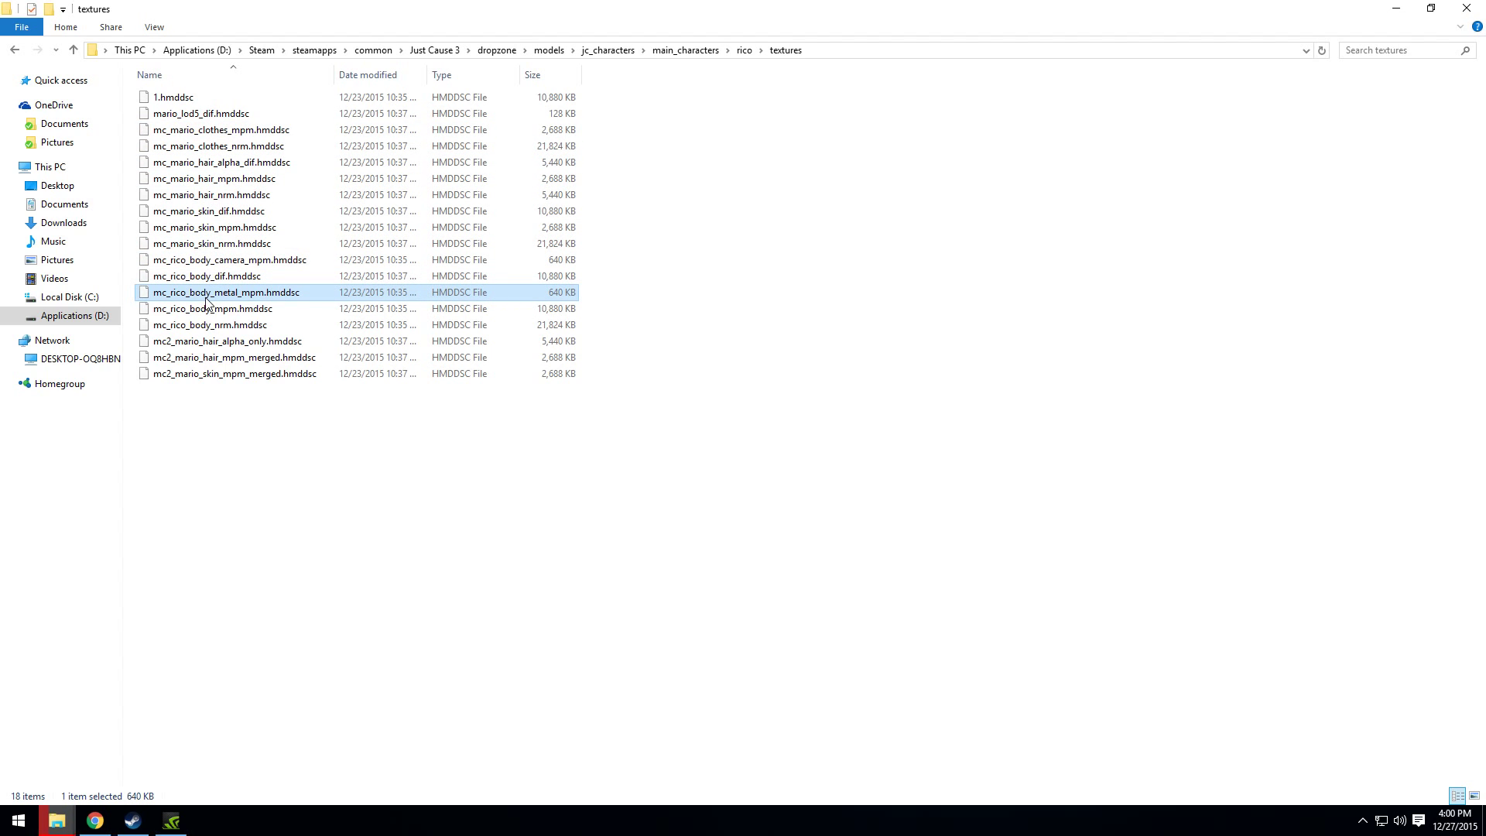
pyautogui.click(206, 298)
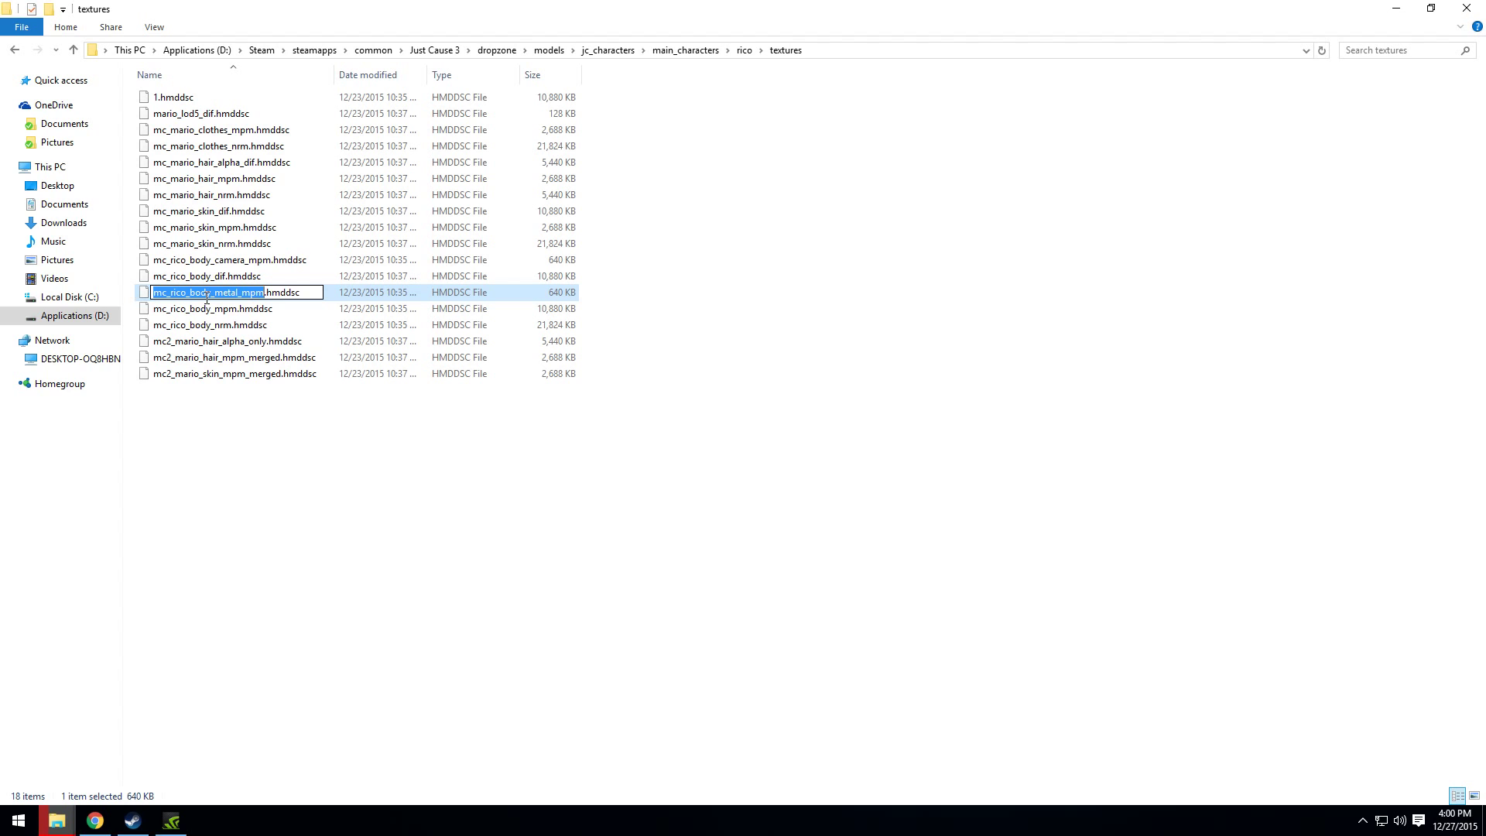
pyautogui.write('1')
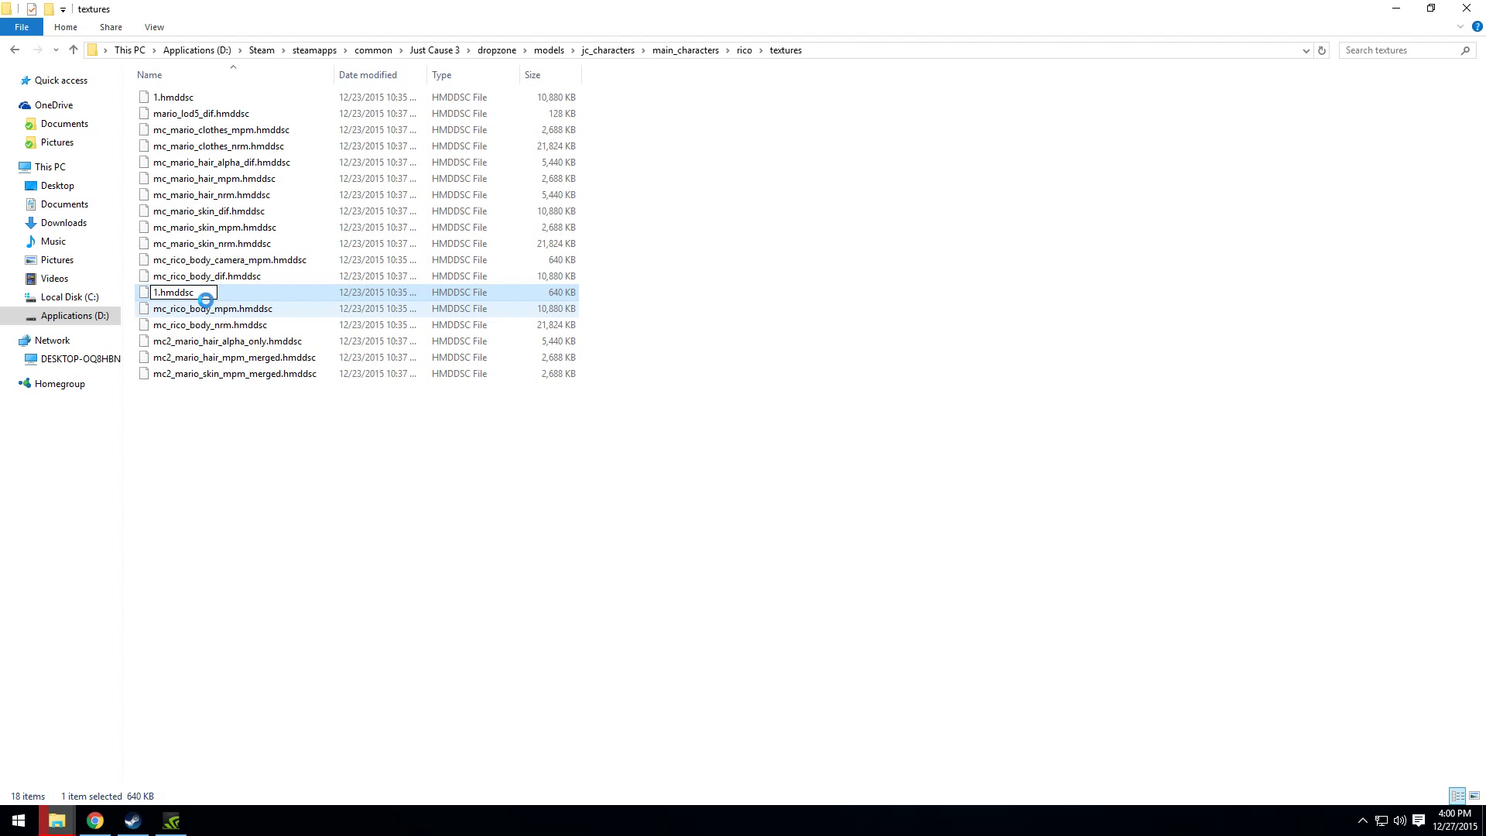
pyautogui.press('Return')
pyautogui.click(837, 466)
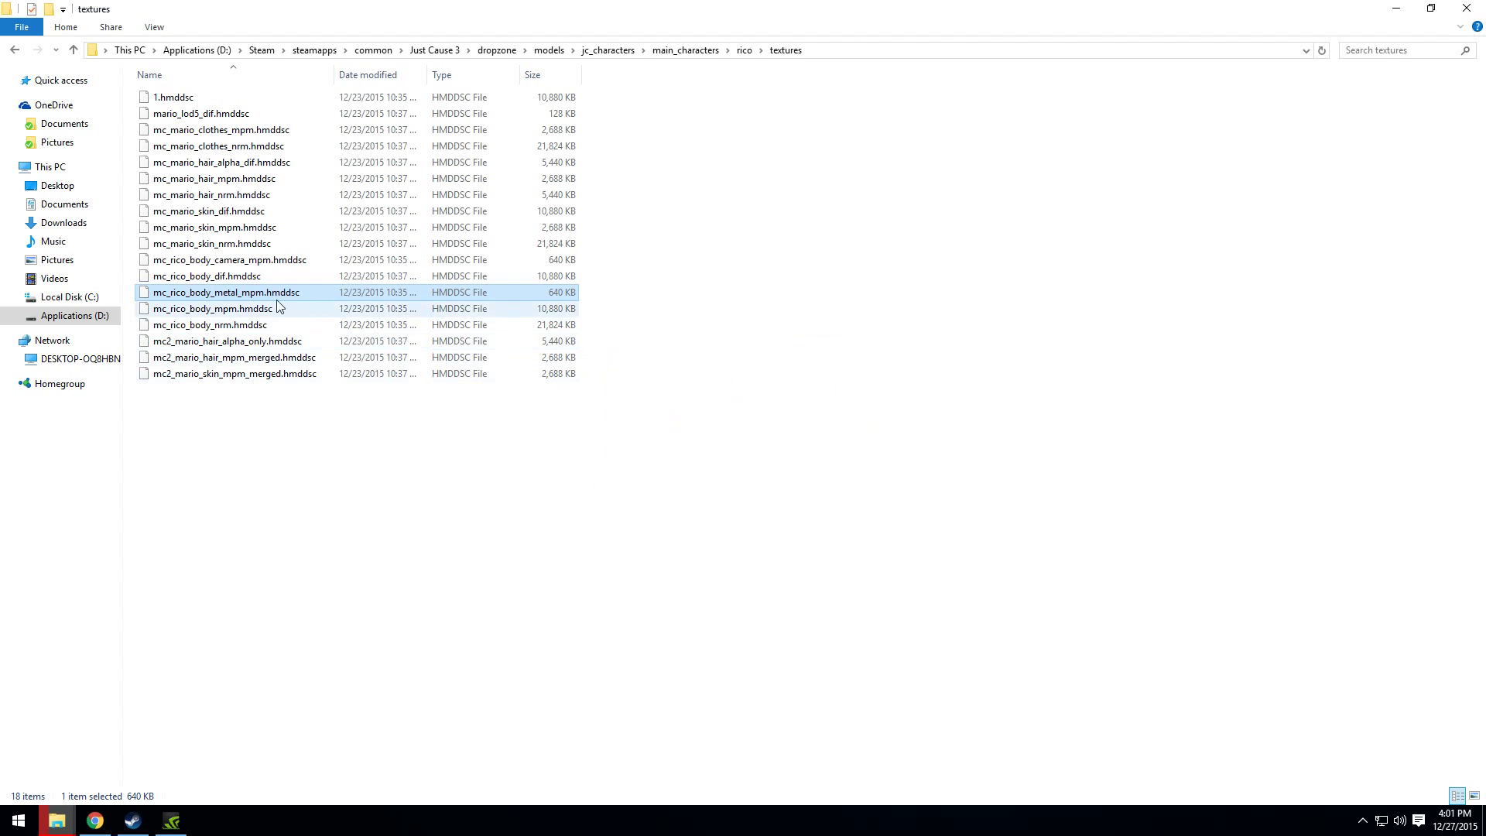
pyautogui.click(239, 293)
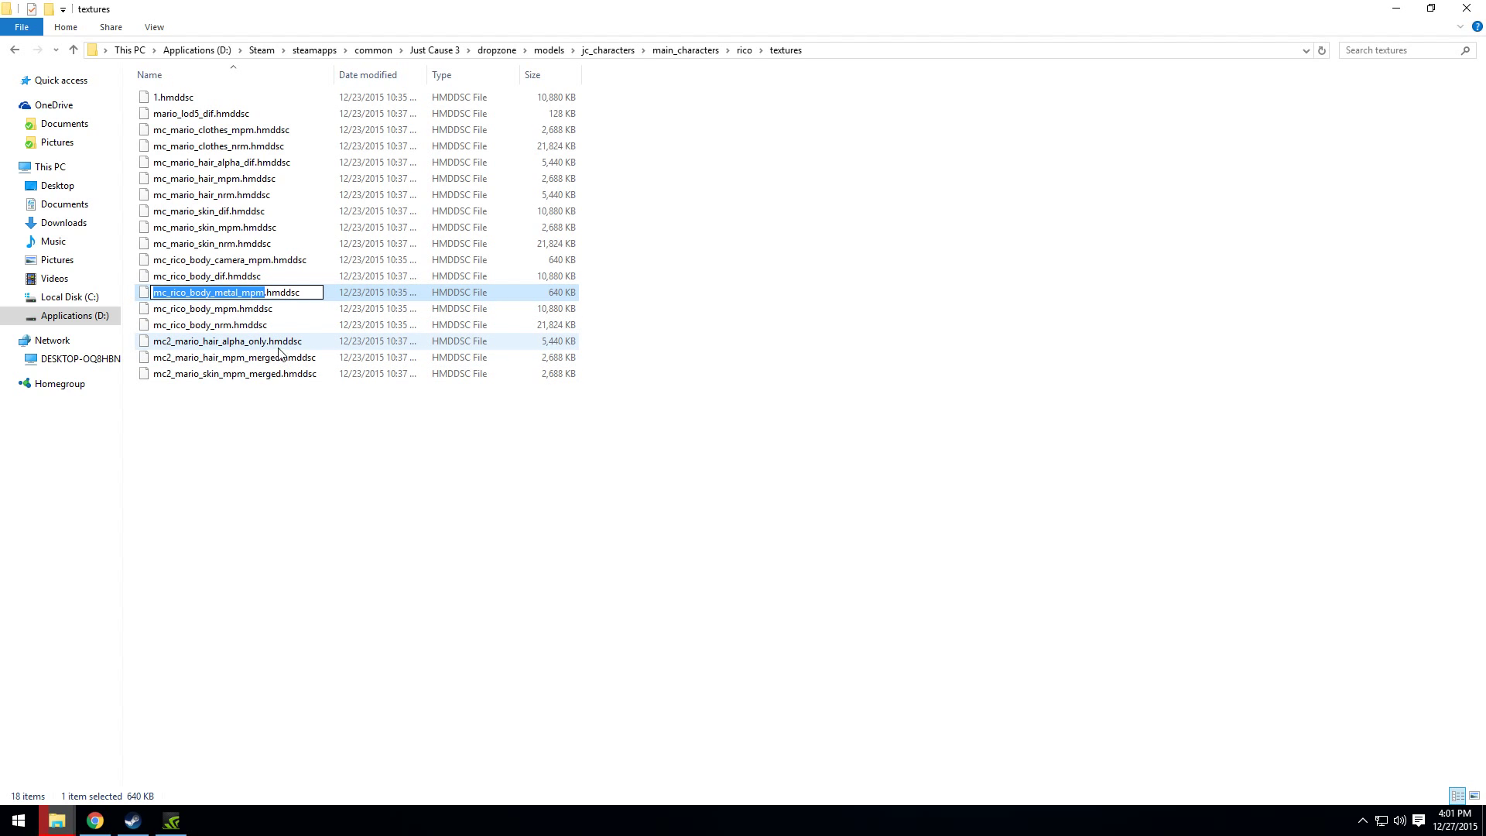
pyautogui.write('2')
pyautogui.press('Return')
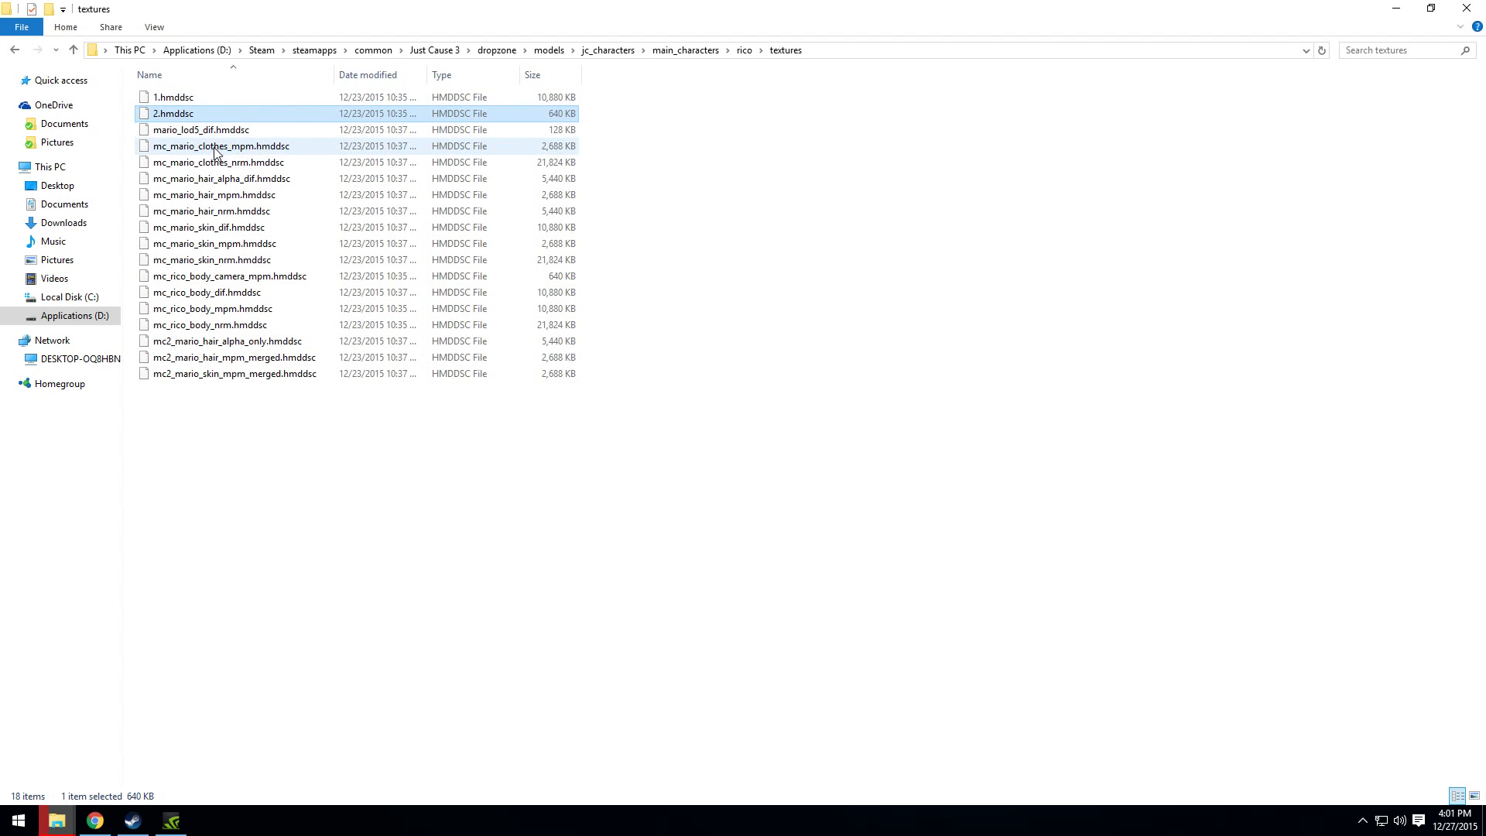
pyautogui.click(214, 148)
pyautogui.click(215, 147)
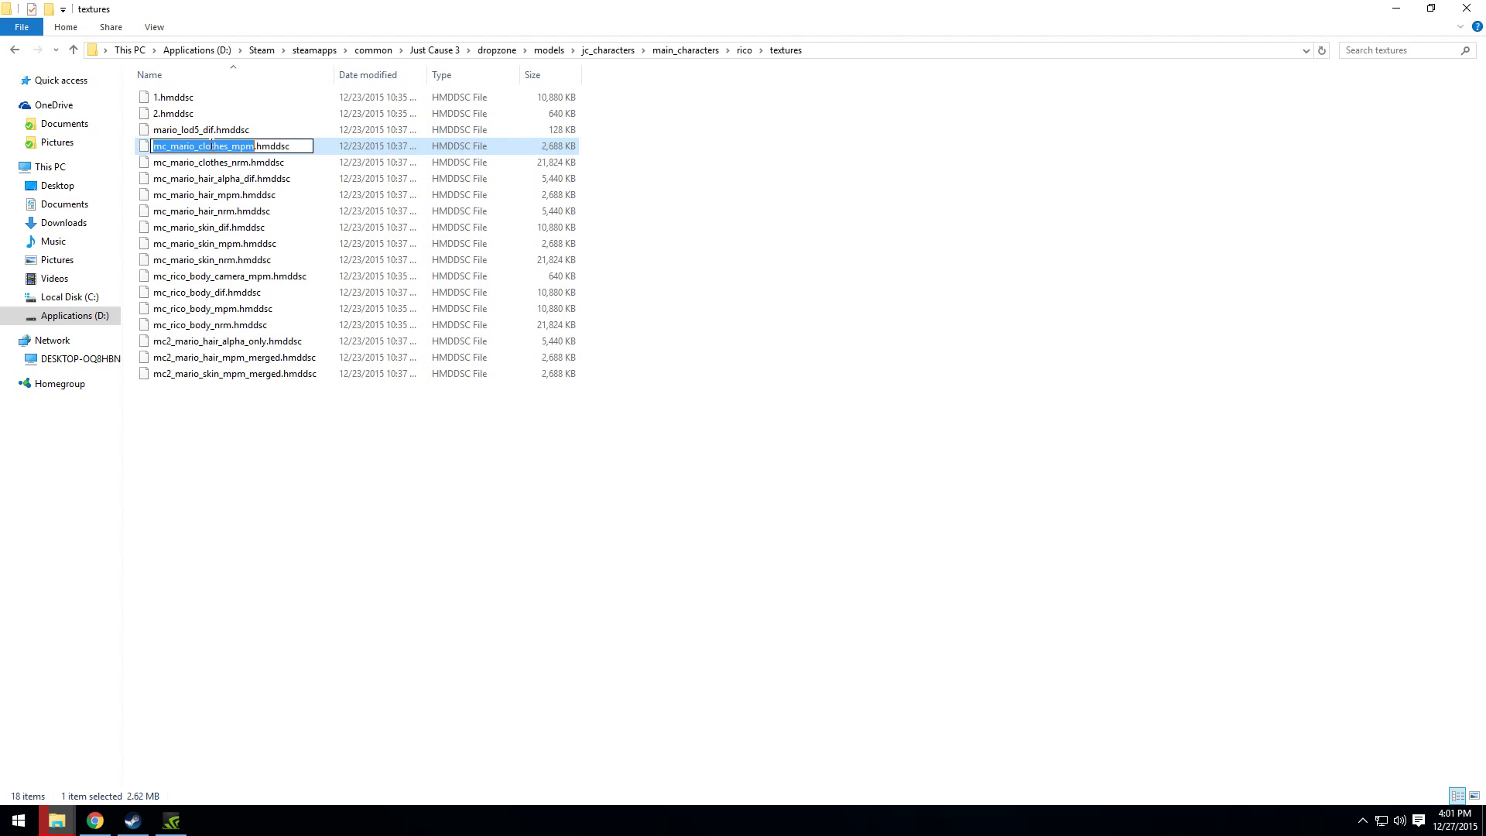
pyautogui.write('mc_rico_body_metal_mpm')
pyautogui.press('Return')
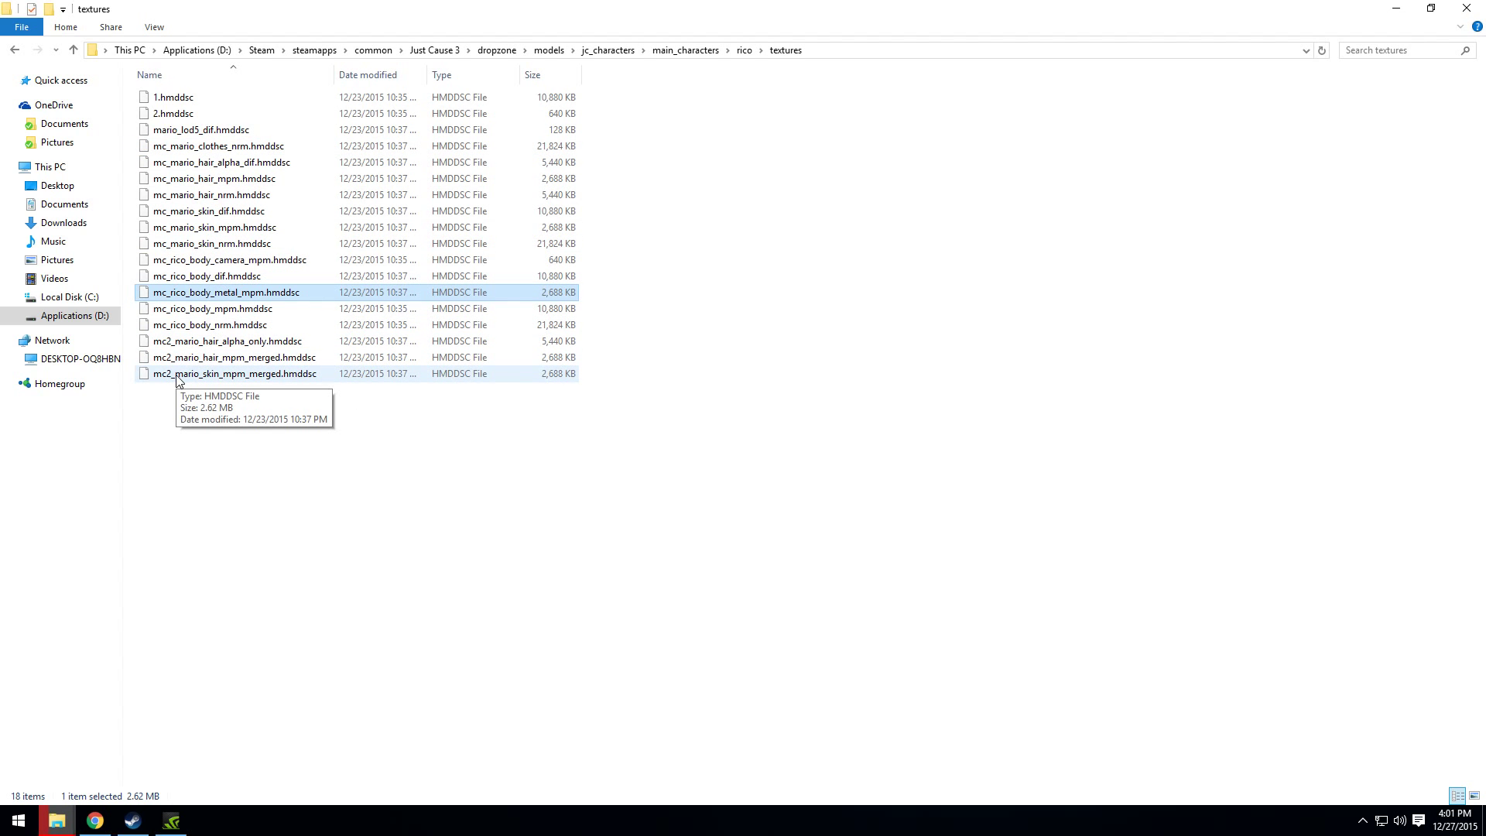
# - Rename mc_rico_body_nrm to 3, then give Mario's clothes normal map that name
pyautogui.click(188, 326)
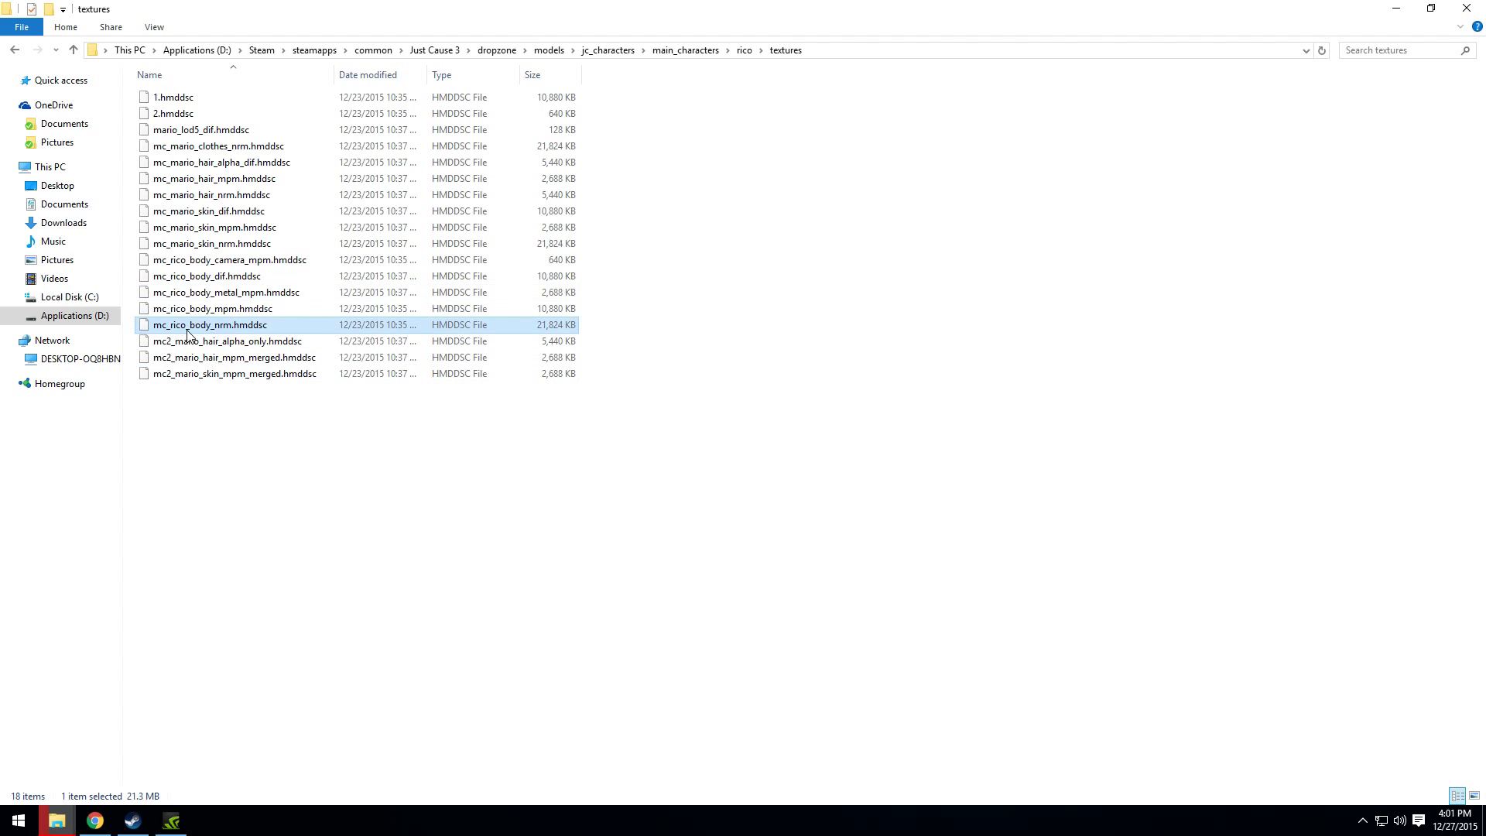
pyautogui.click(188, 327)
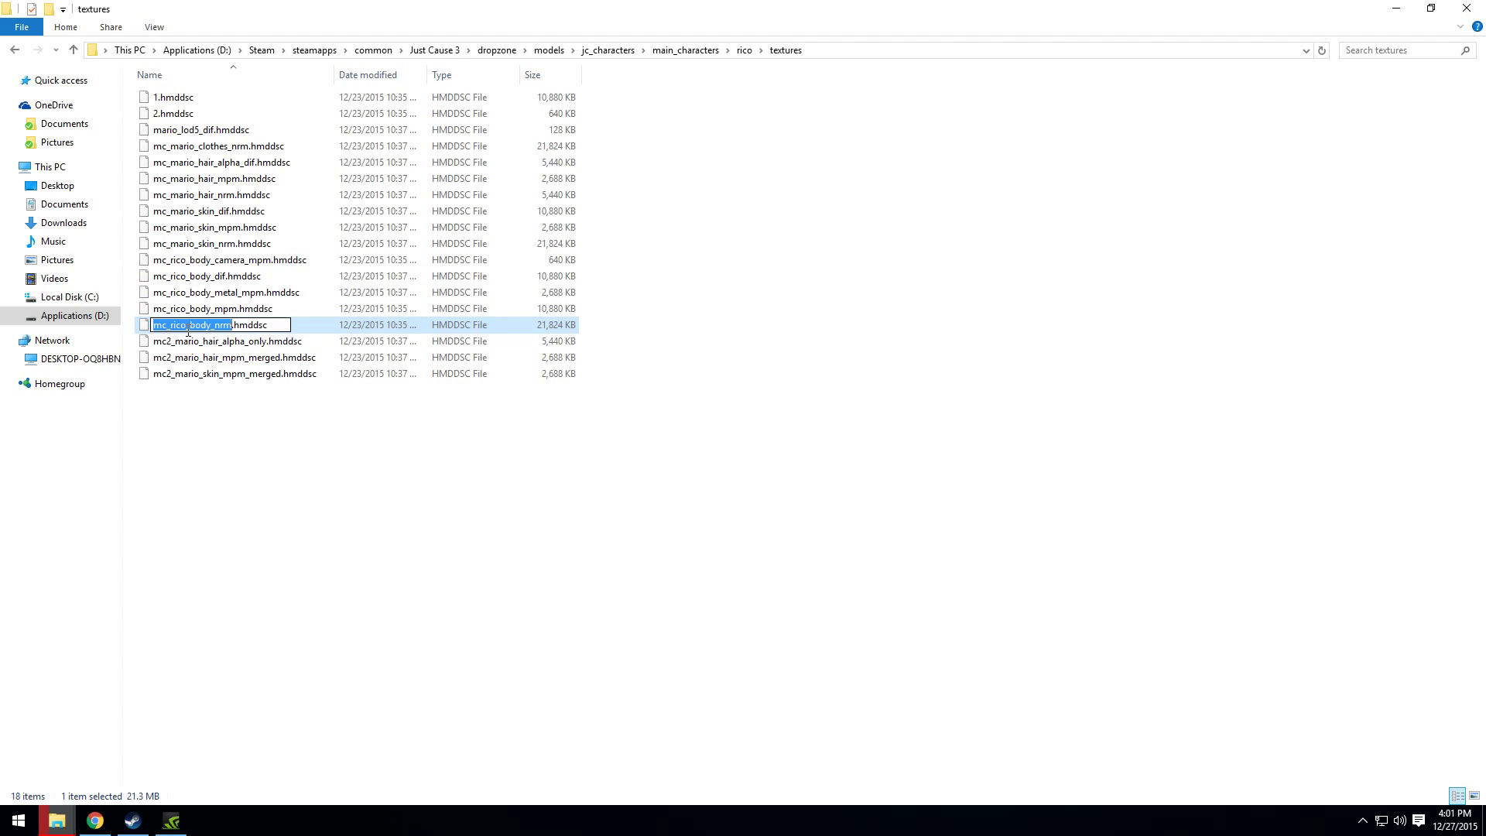
pyautogui.write('3')
pyautogui.press('Return')
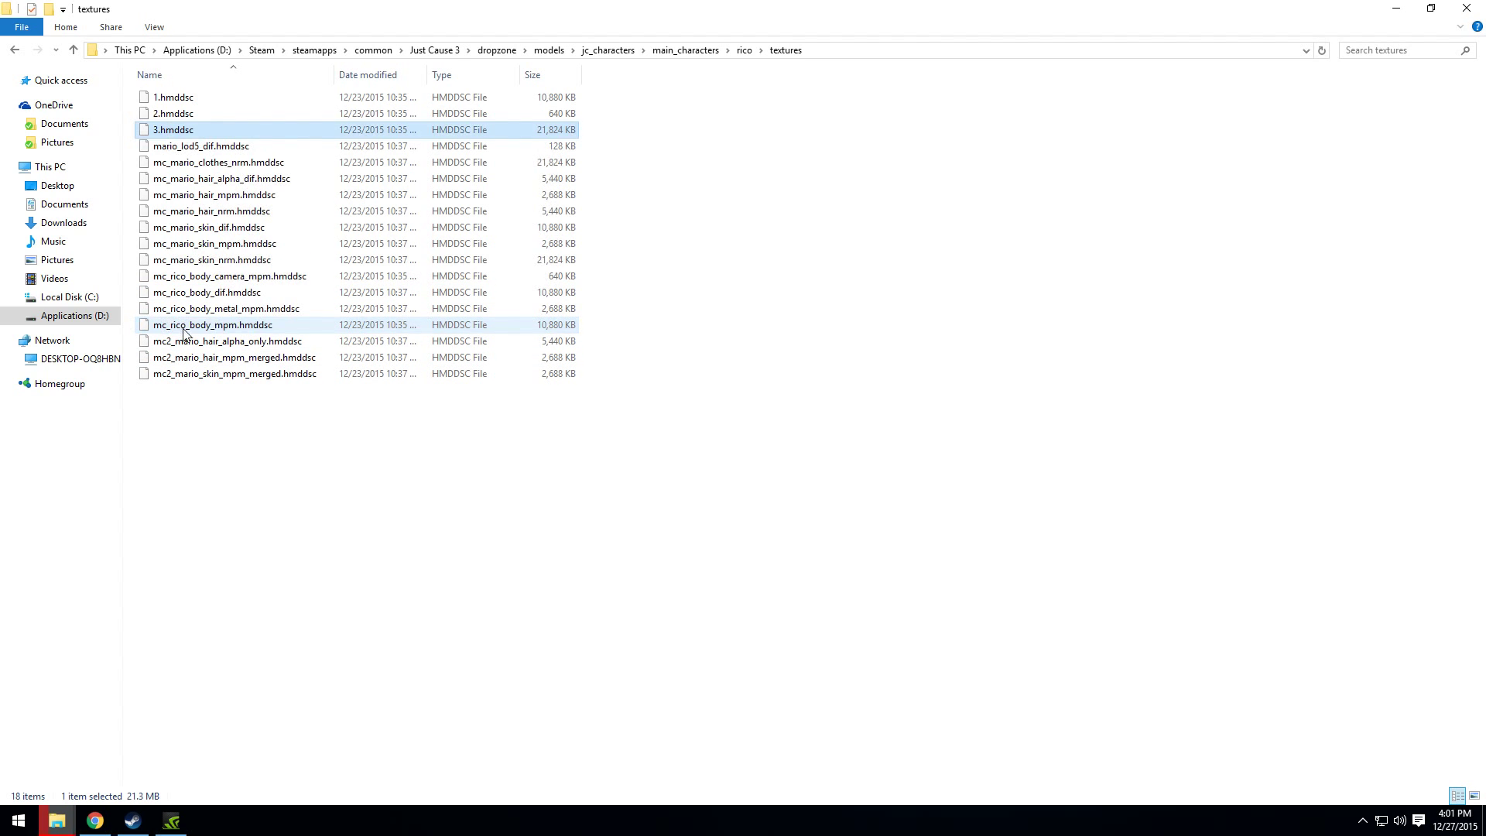
pyautogui.click(186, 212)
pyautogui.click(203, 164)
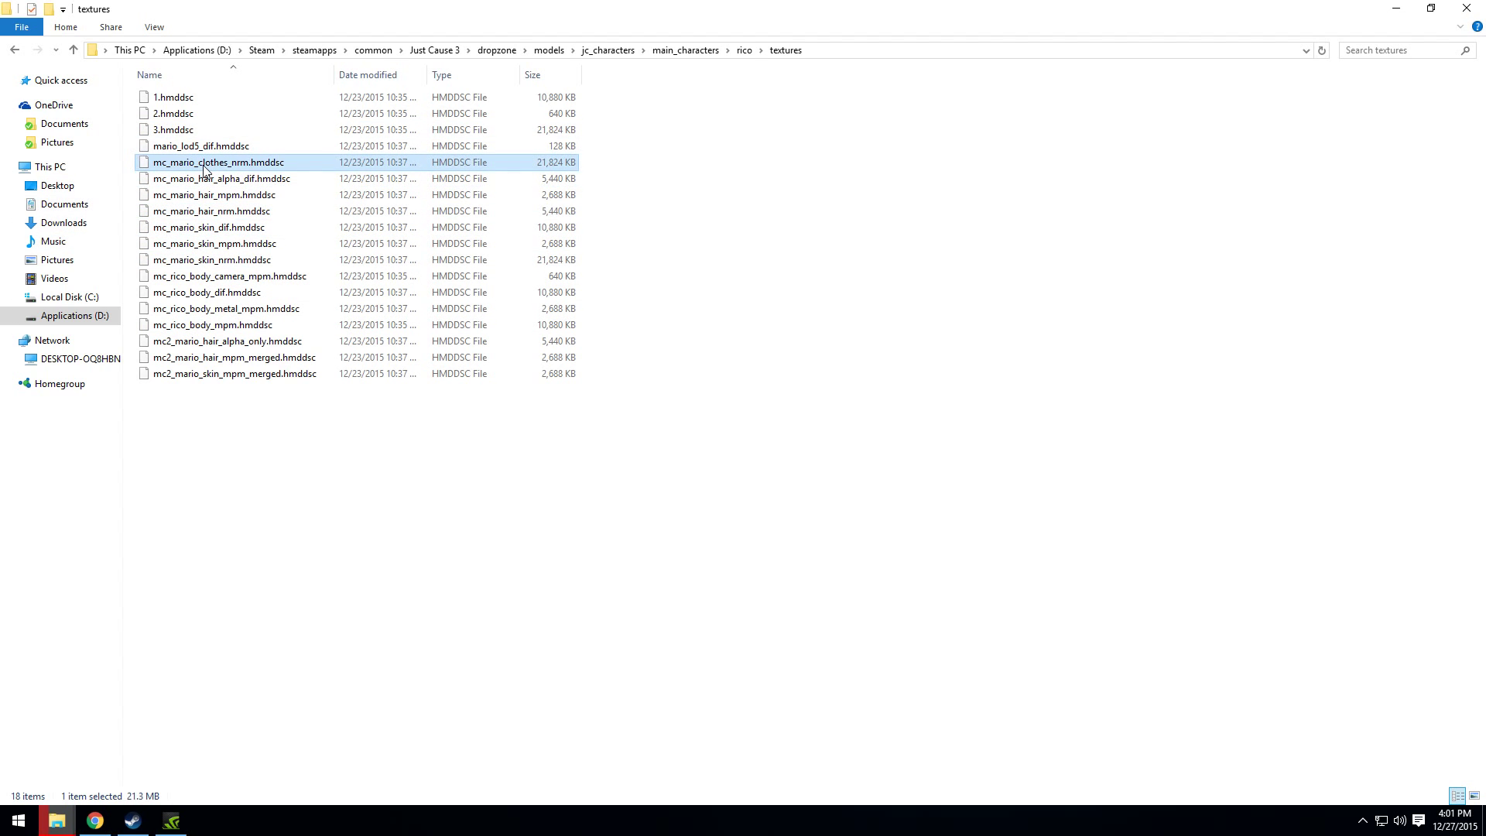
pyautogui.click(204, 164)
pyautogui.write('mc_rico_body_nrm')
pyautogui.press('Return')
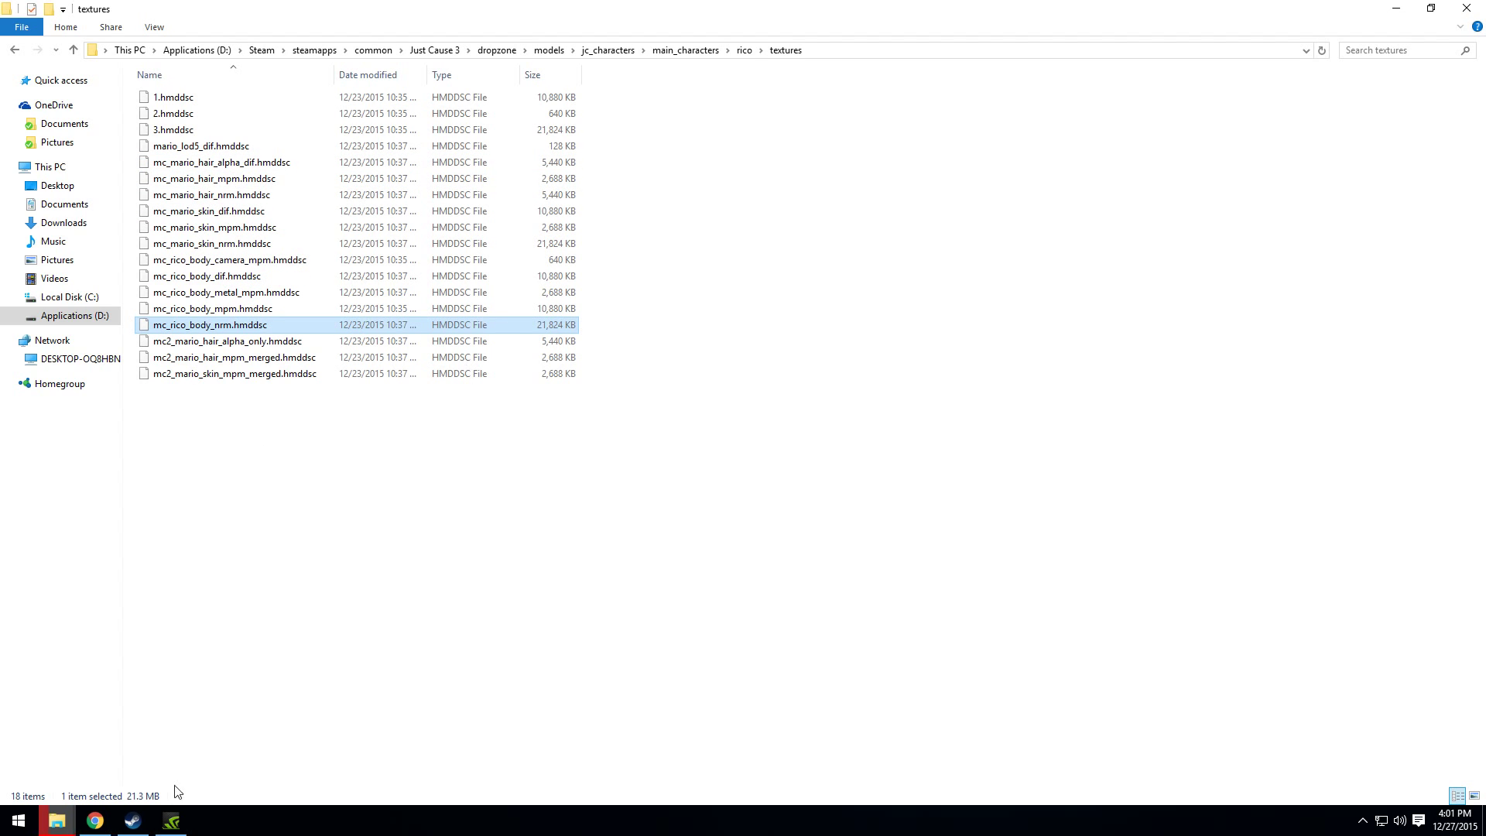
# - Launch Just Cause 3 in offline mode and run Rico along the road
pyautogui.click(132, 822)
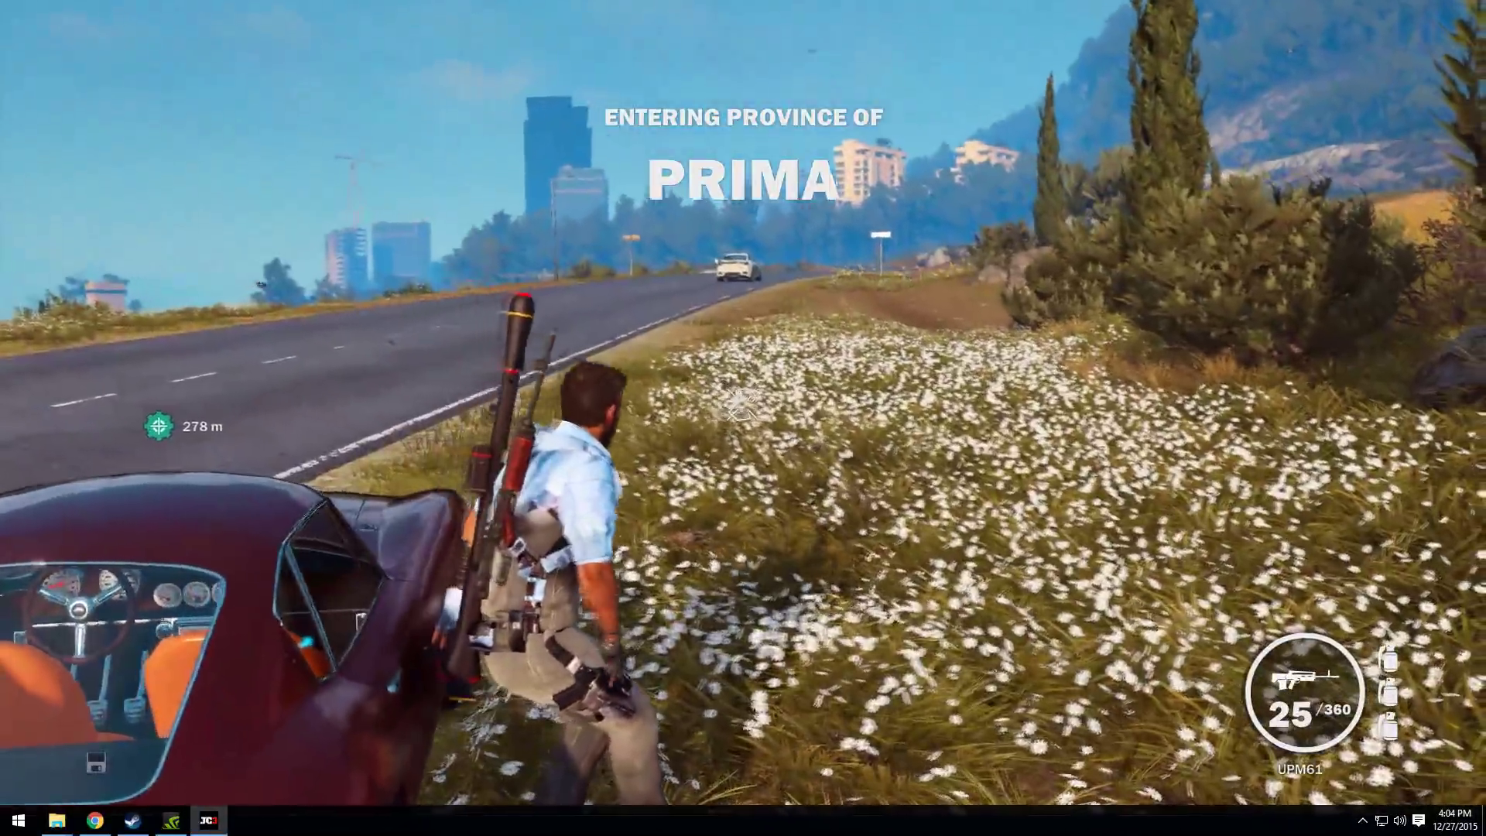
pyautogui.press('Down')
pyautogui.press('Return')
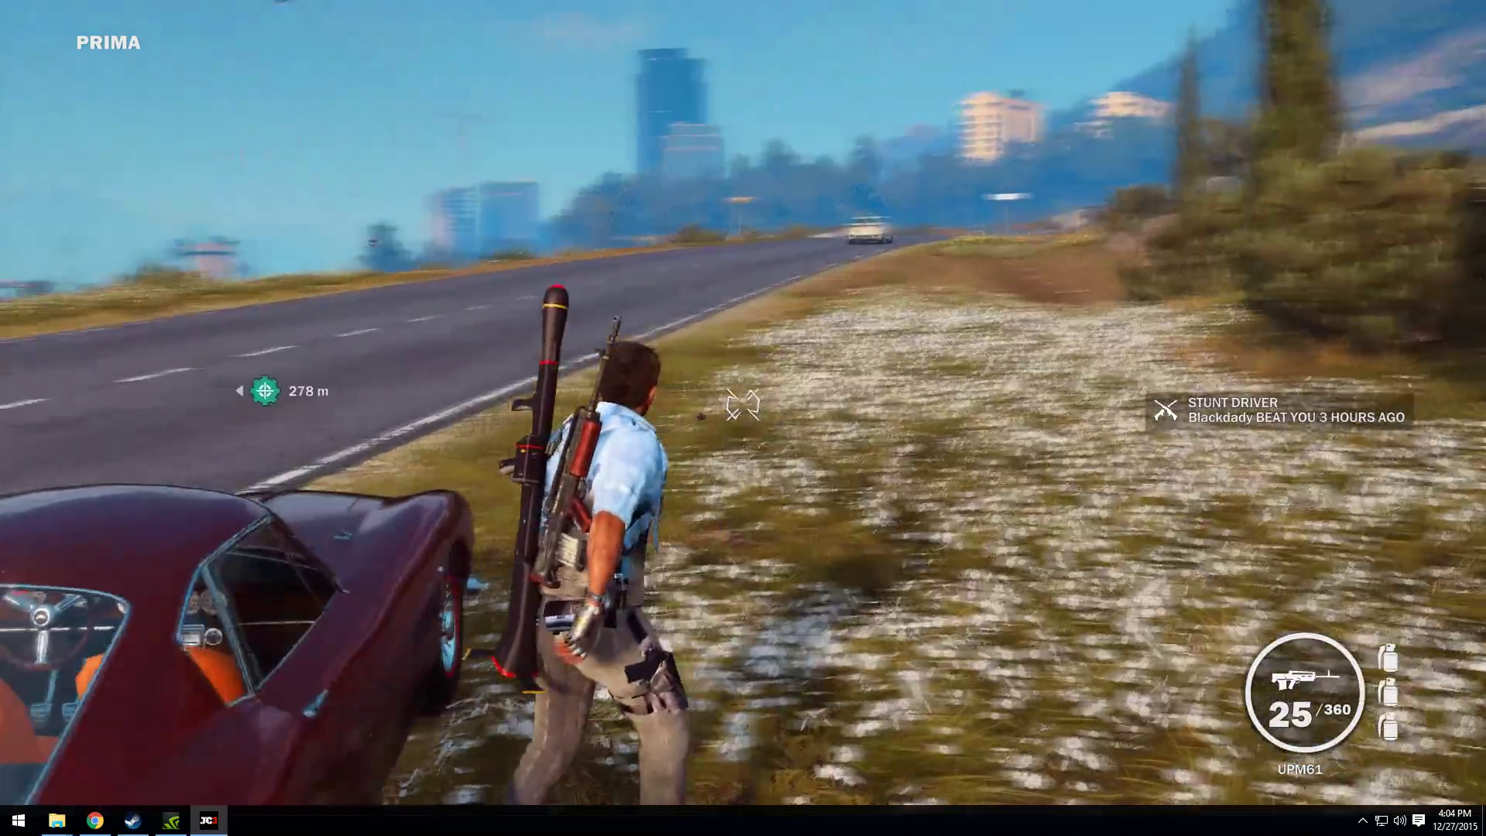
pyautogui.moveTo(744, 406); pyautogui.dragTo(743, 407)
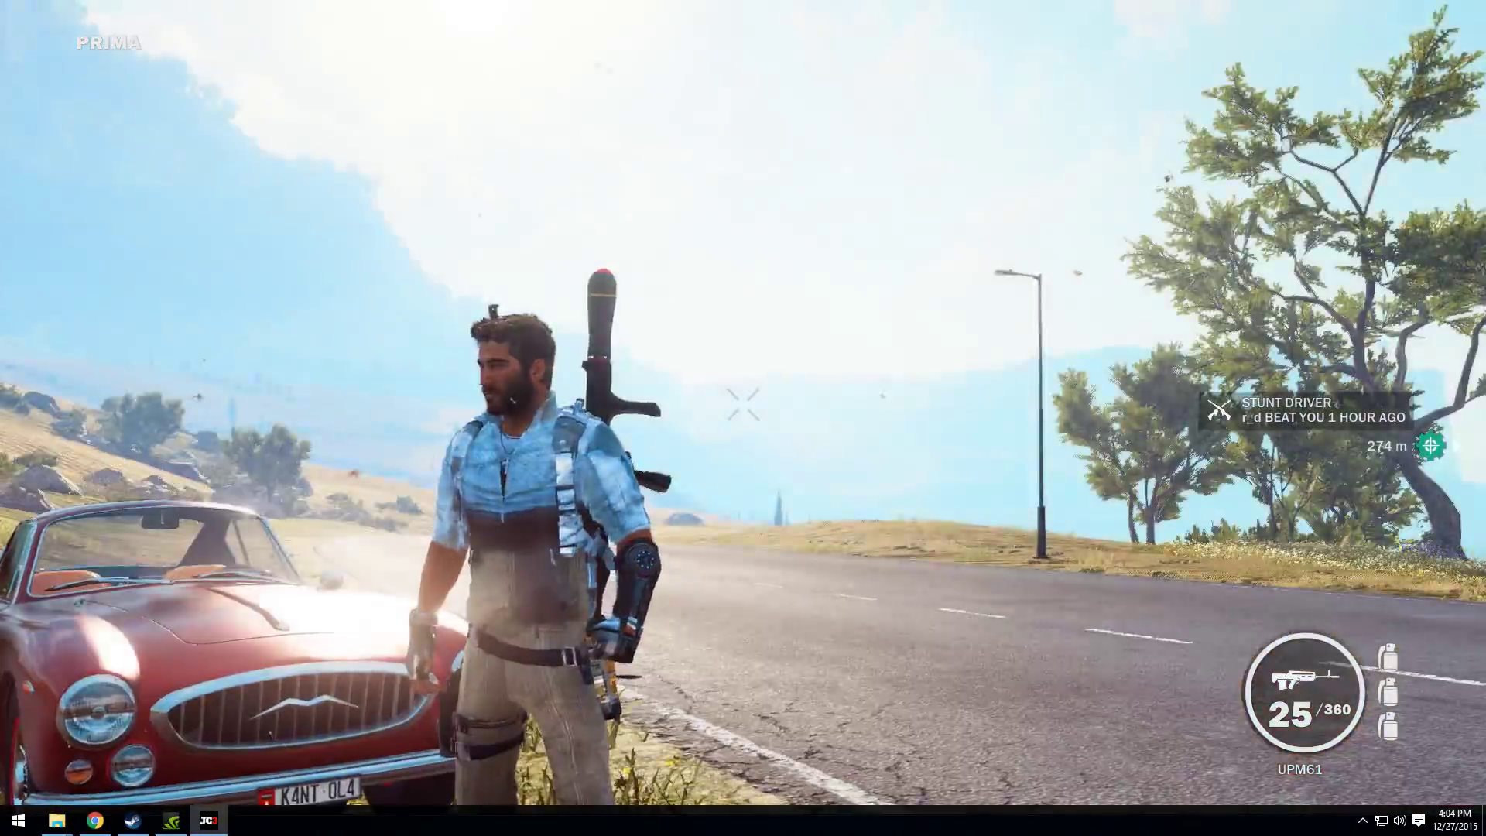
pyautogui.press('w')
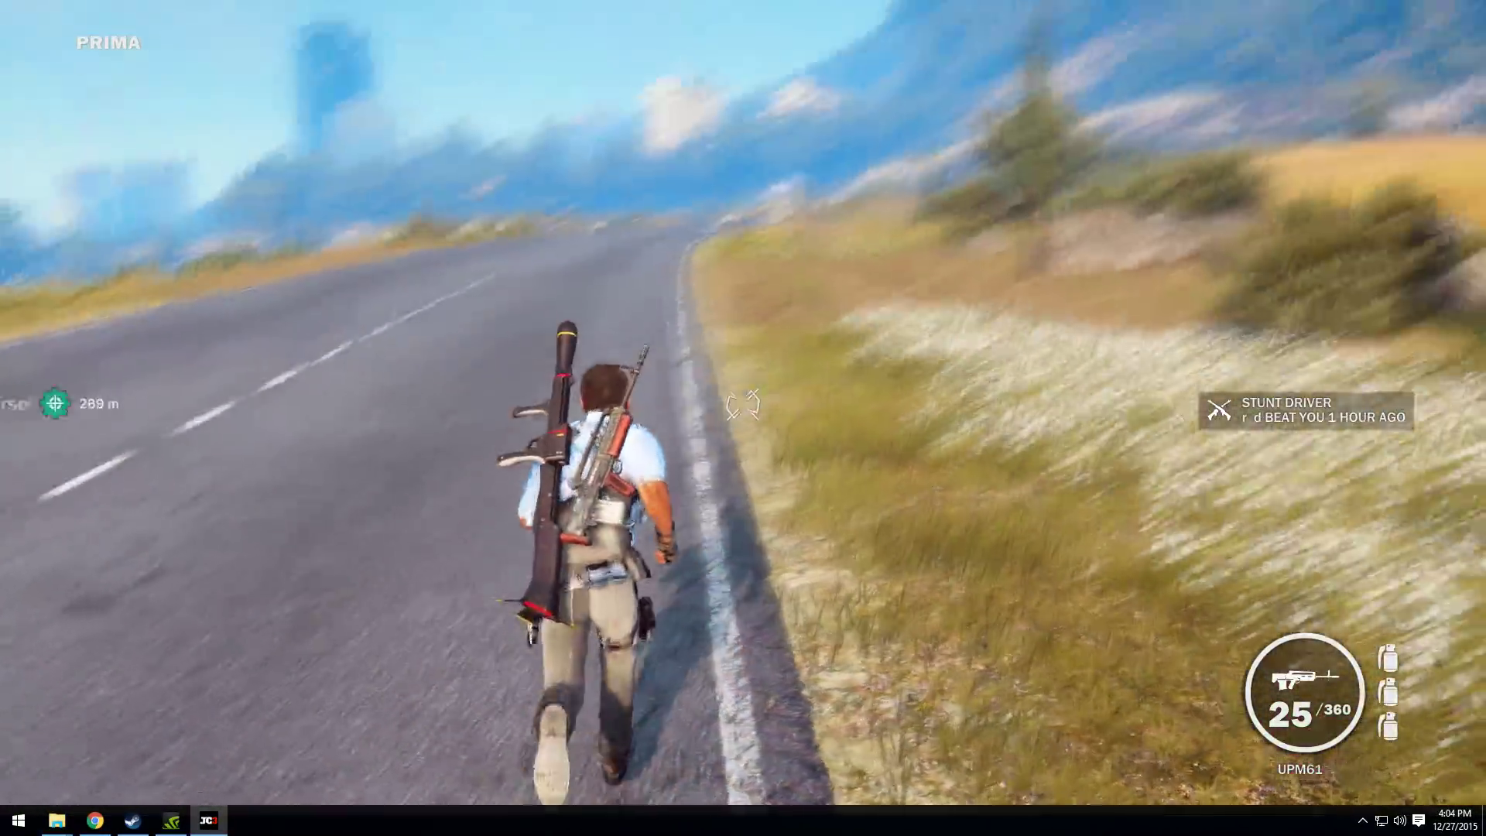
# - Request a Vintage Stria M7 from Rebel Drop's Vehicles > Motorcycles list and exit the menu
pyautogui.press('Escape')
pyautogui.press('e')
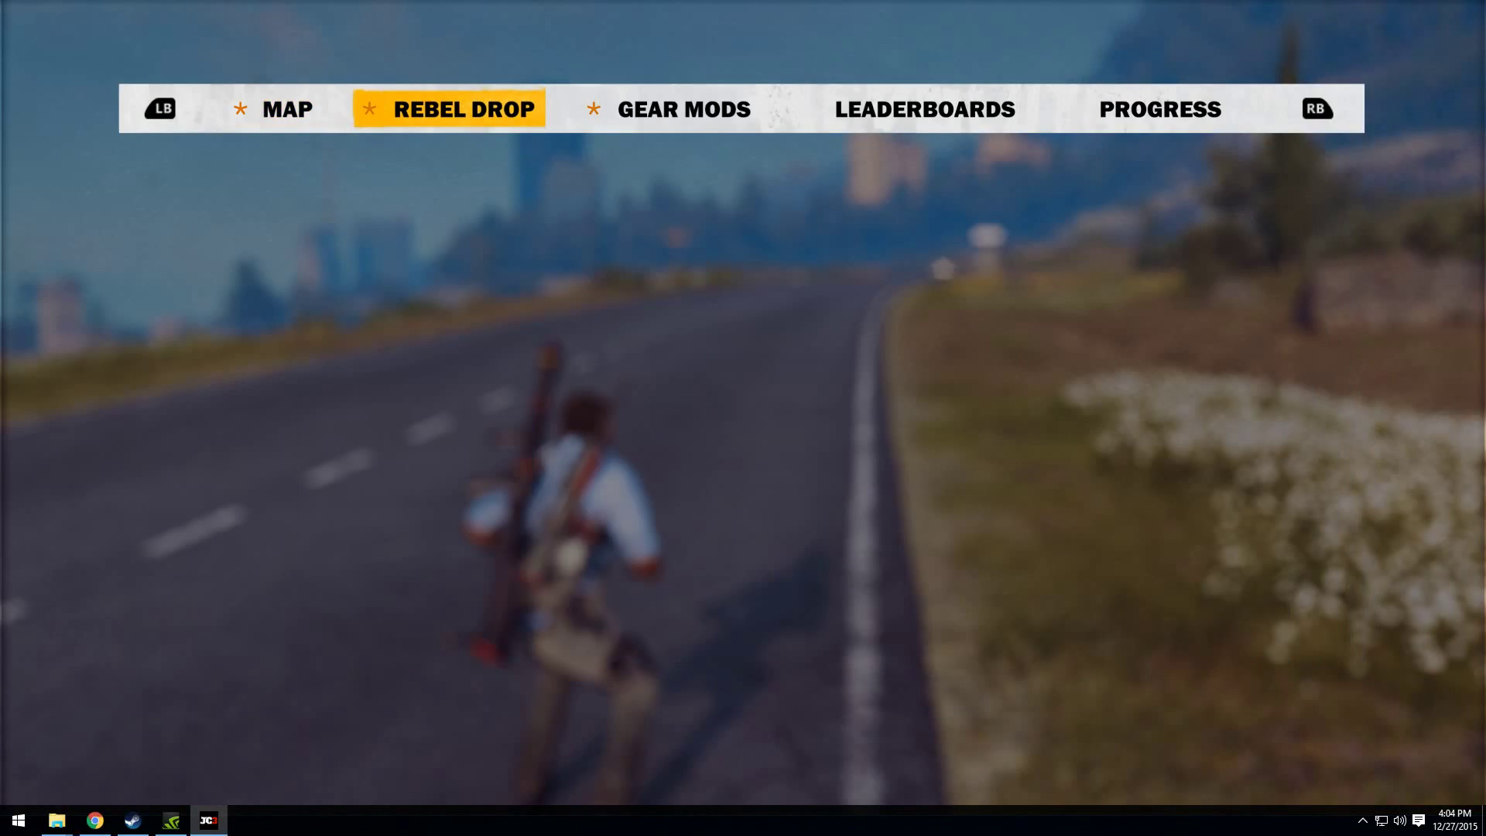
pyautogui.press('Down')
pyautogui.press('Down')
pyautogui.press('Down')
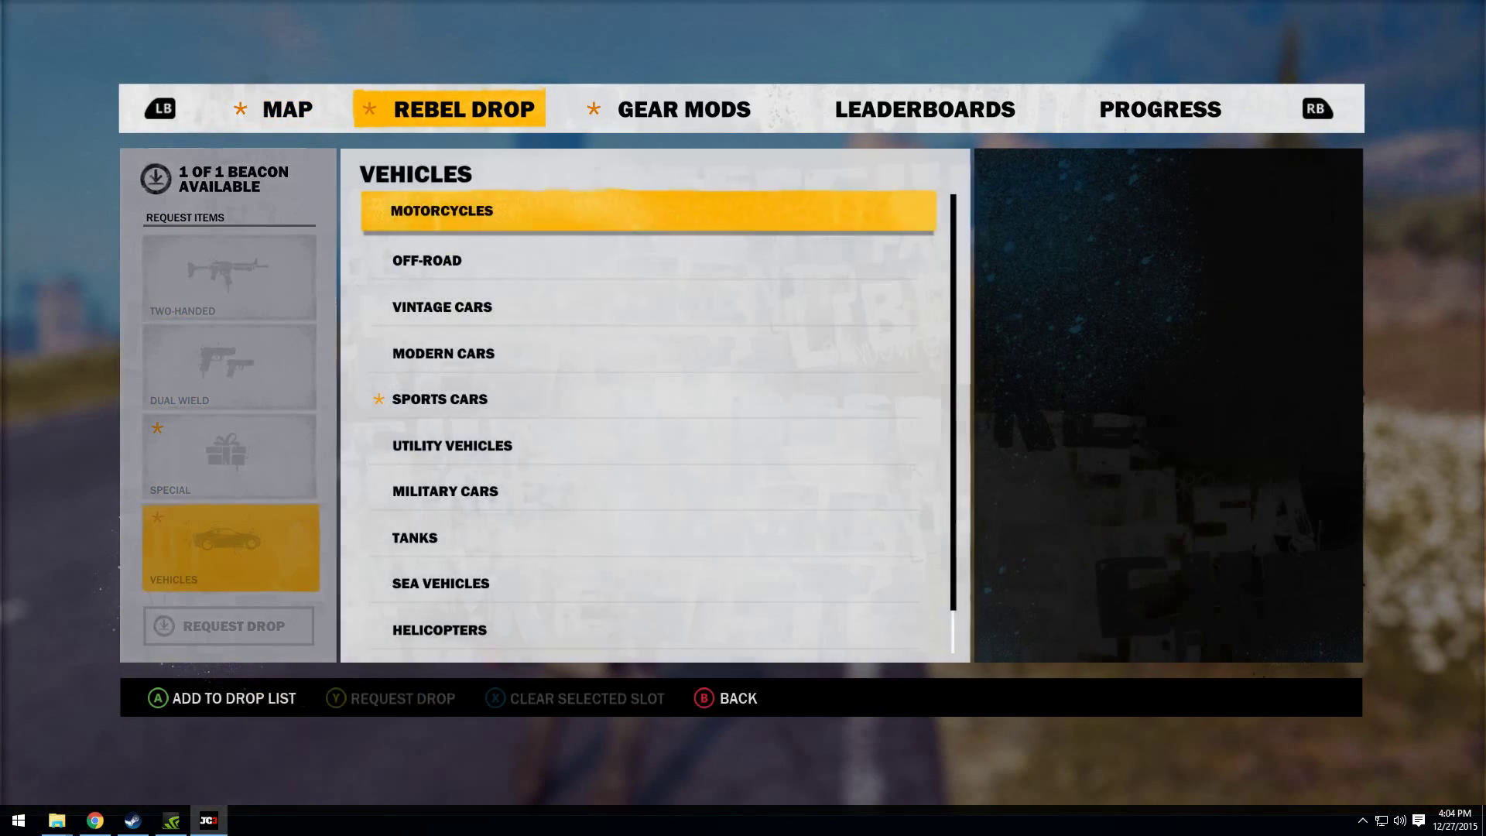
pyautogui.press('Return')
pyautogui.press('Down')
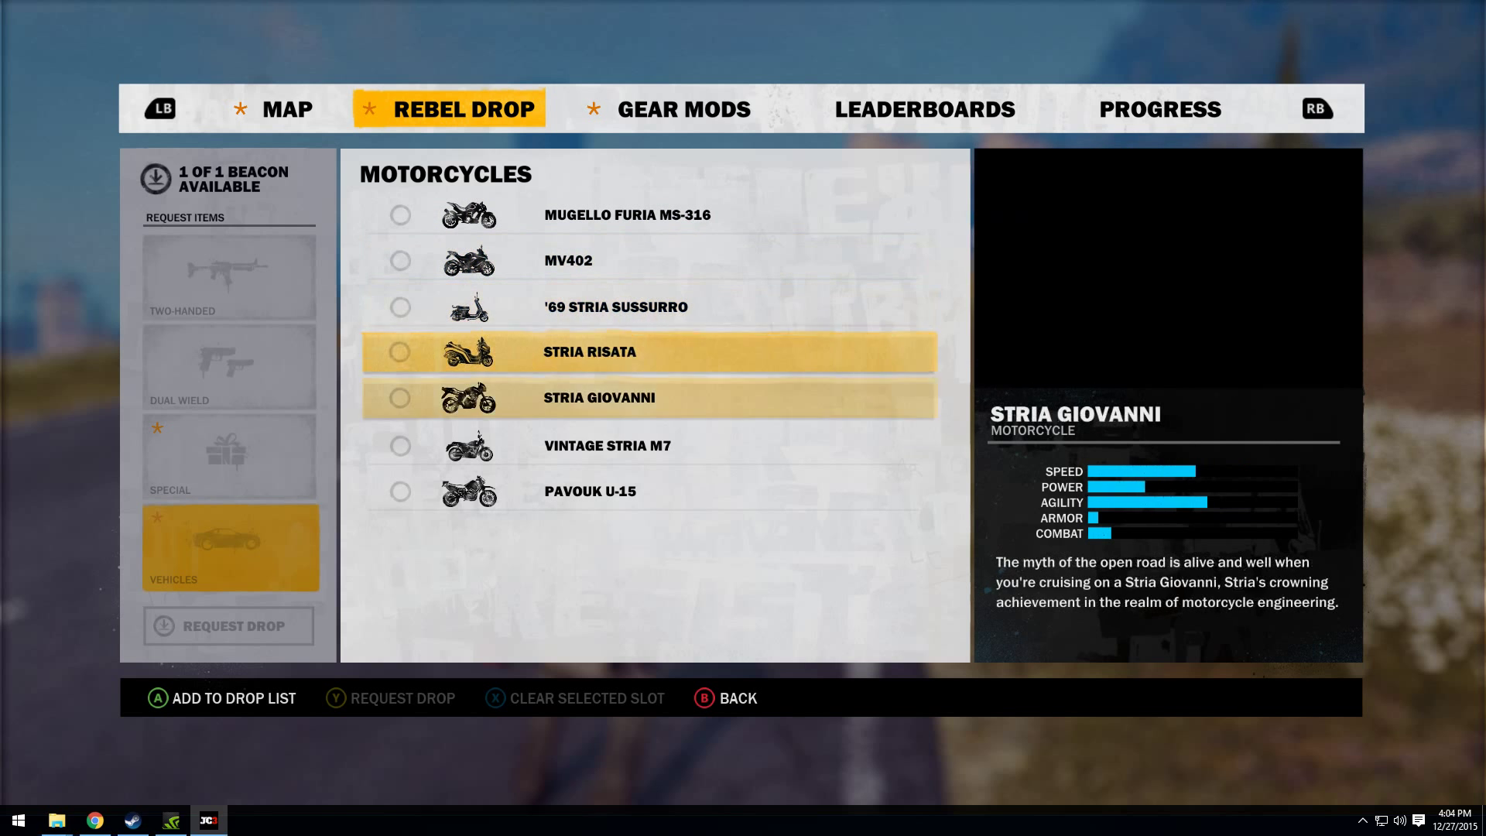
pyautogui.press('Return')
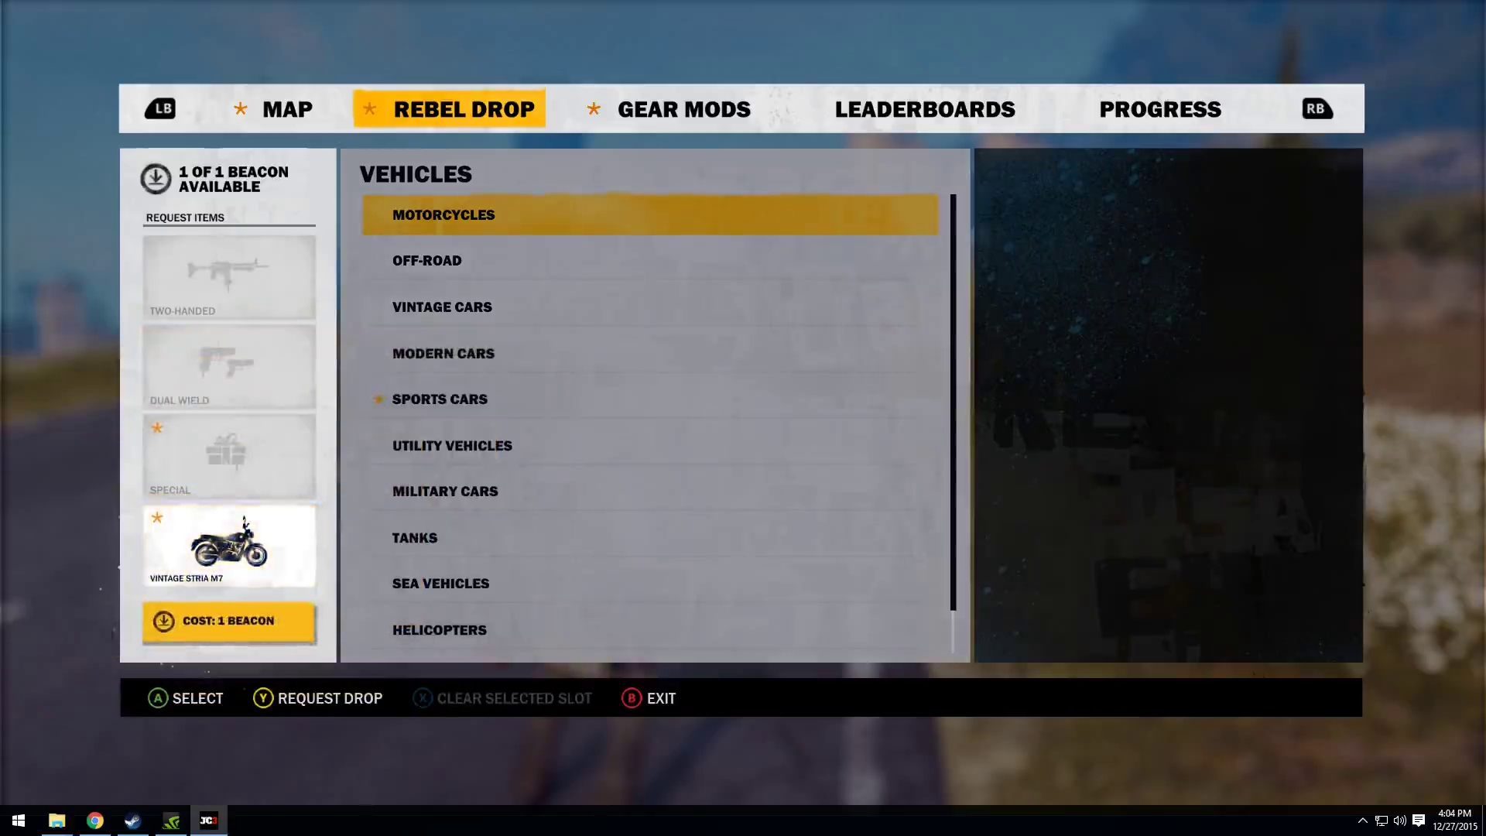
pyautogui.press('y')
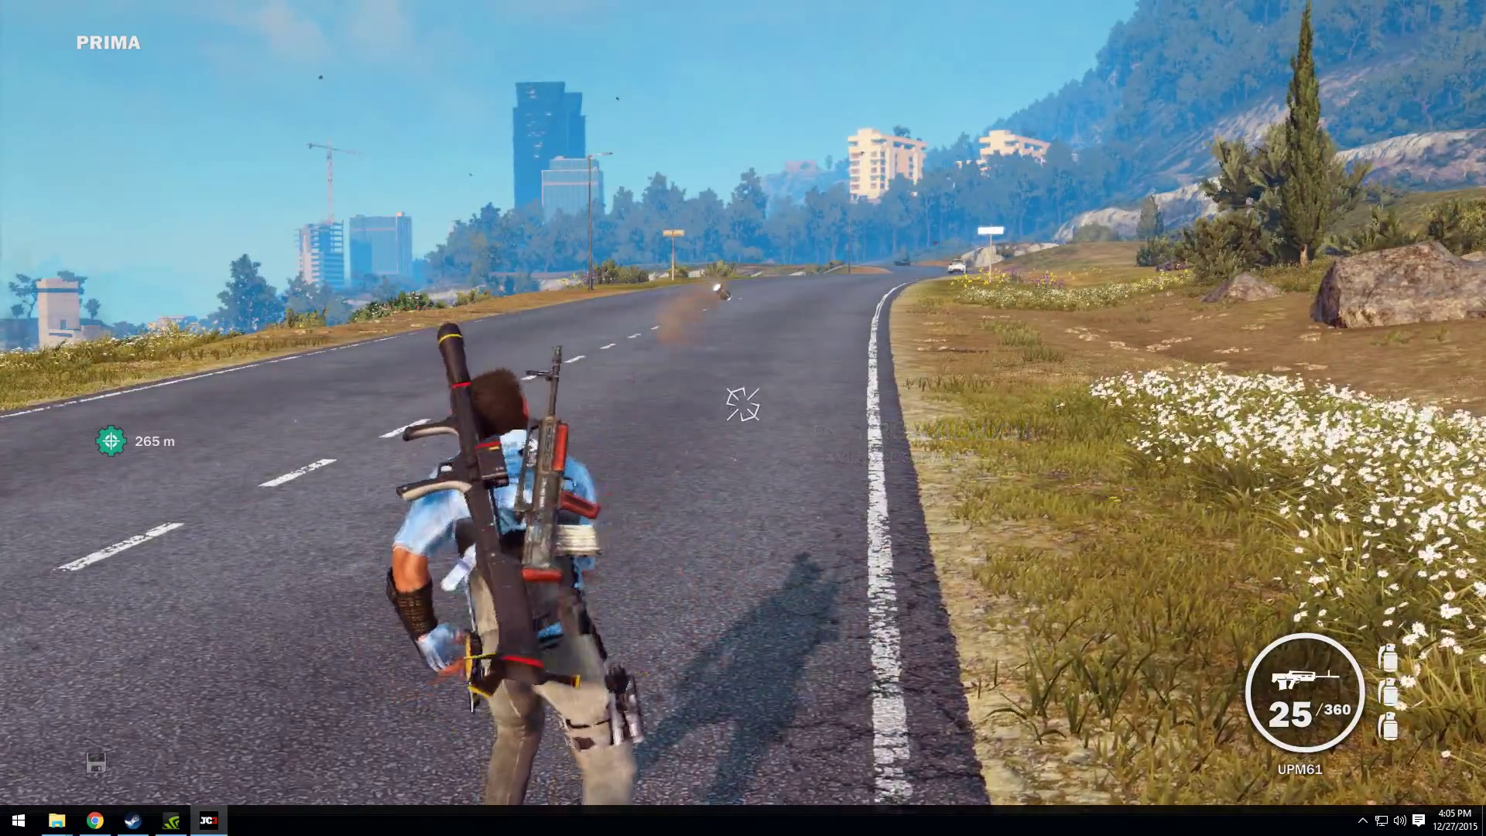
# - Throw the drop beacon, watch the drop land, then mount the cow motorcycle and accelerate
pyautogui.press('w')
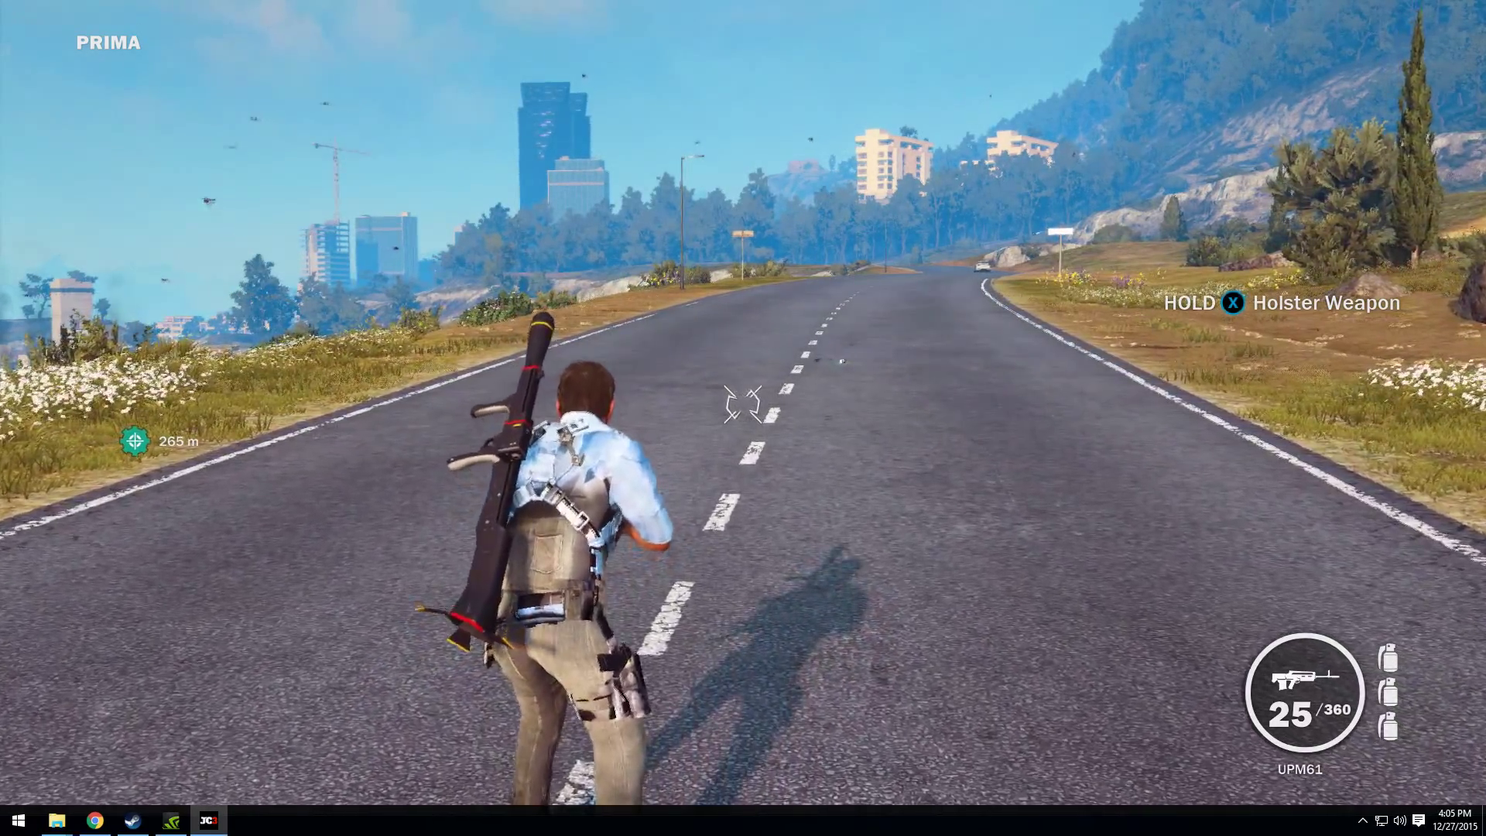
pyautogui.moveTo(744, 418); pyautogui.dragTo(744, 175)
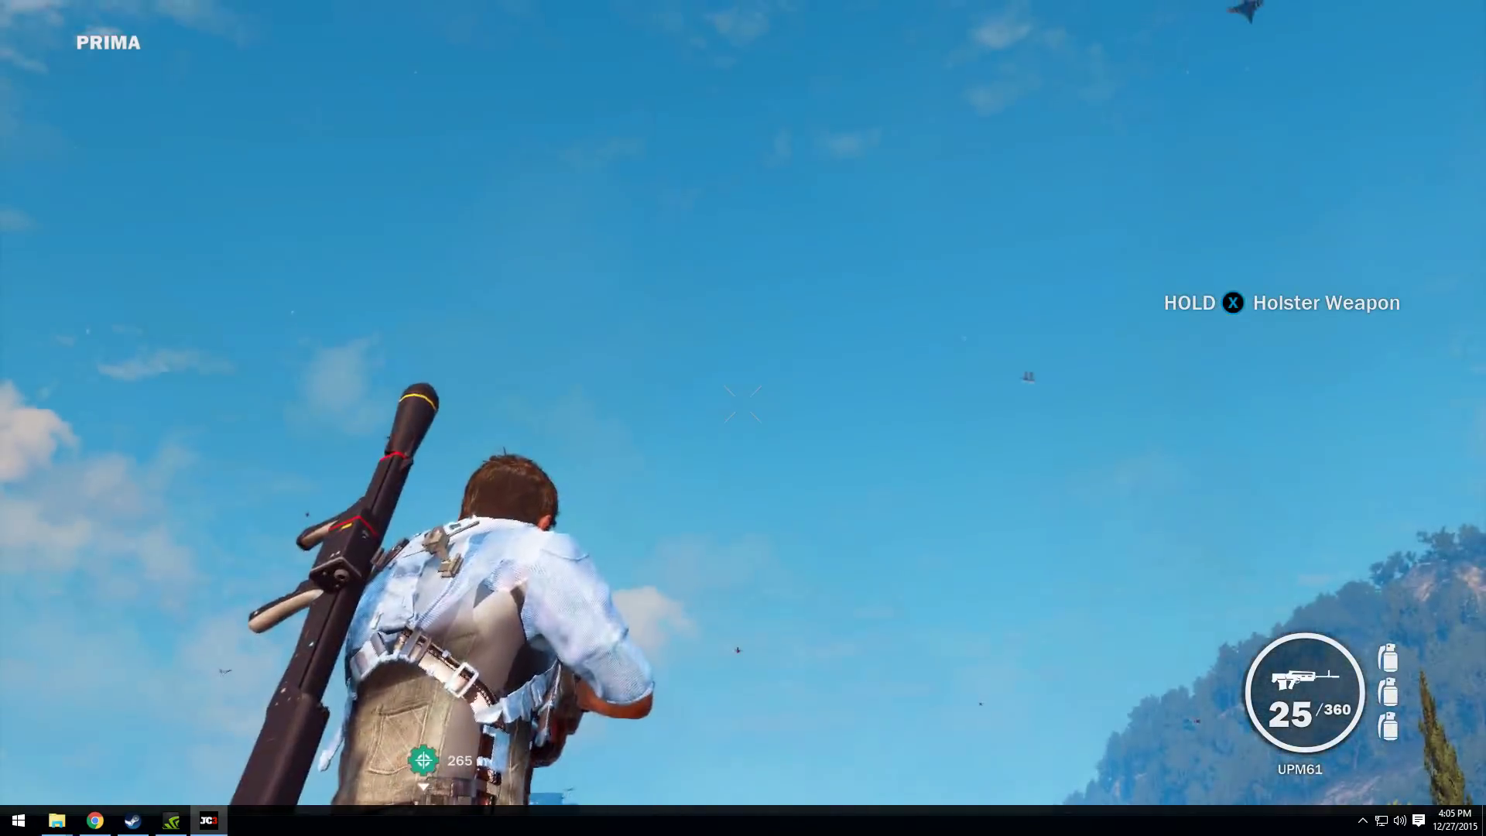
pyautogui.moveTo(744, 232); pyautogui.dragTo(743, 523)
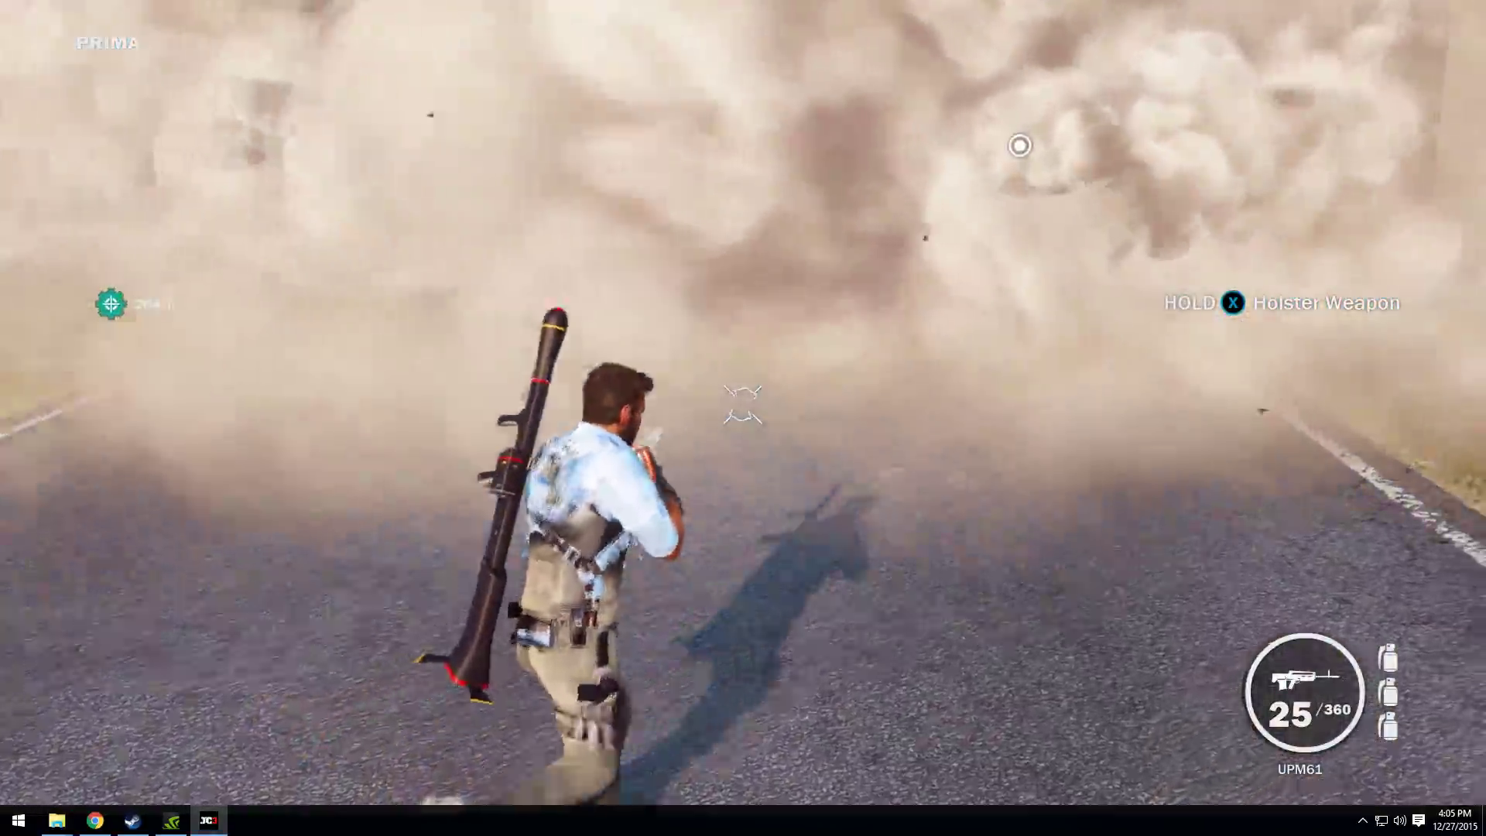
pyautogui.press('w')
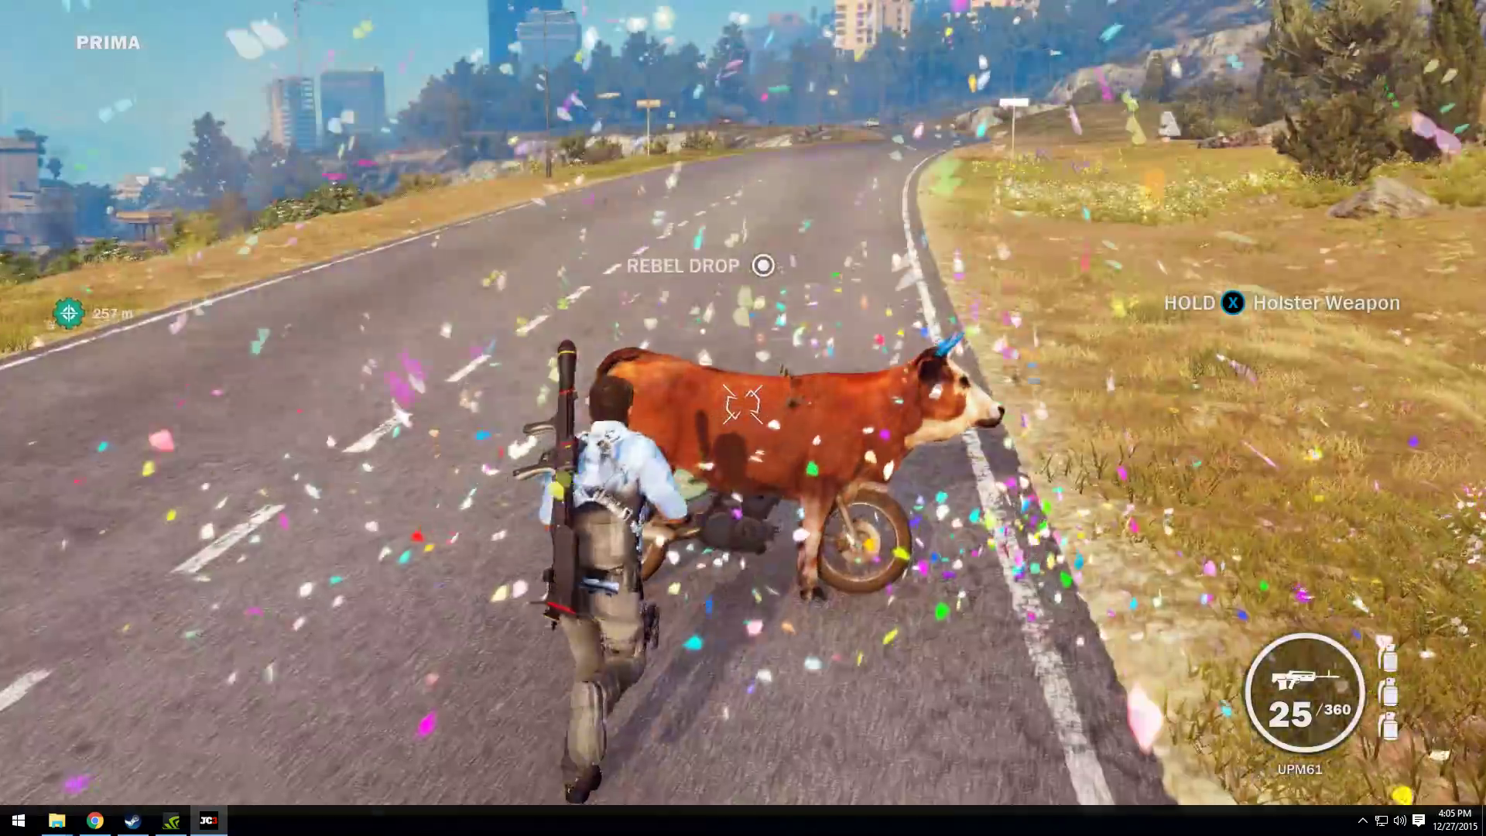
pyautogui.press('e')
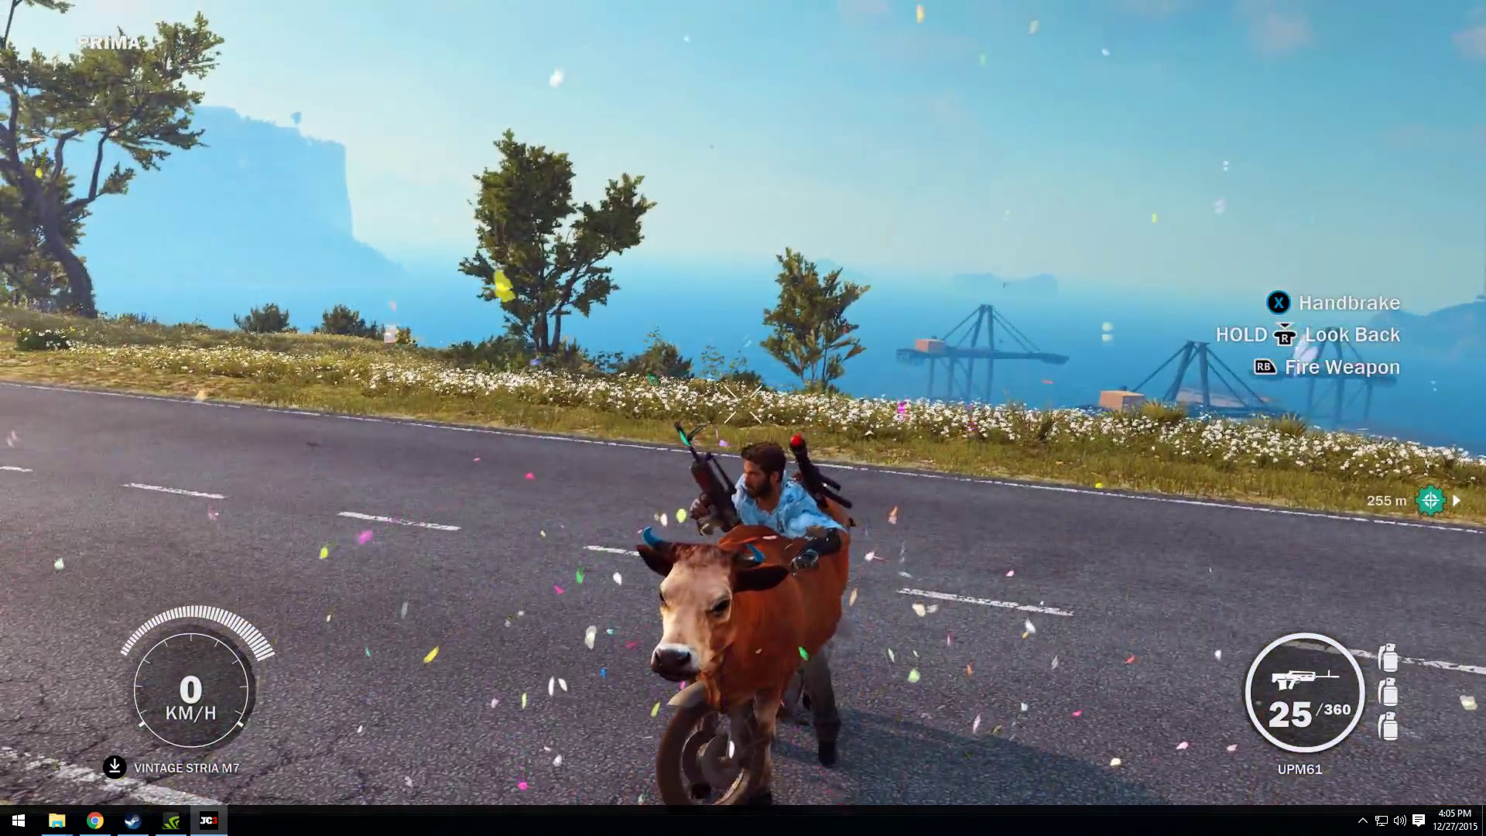
pyautogui.press('w')
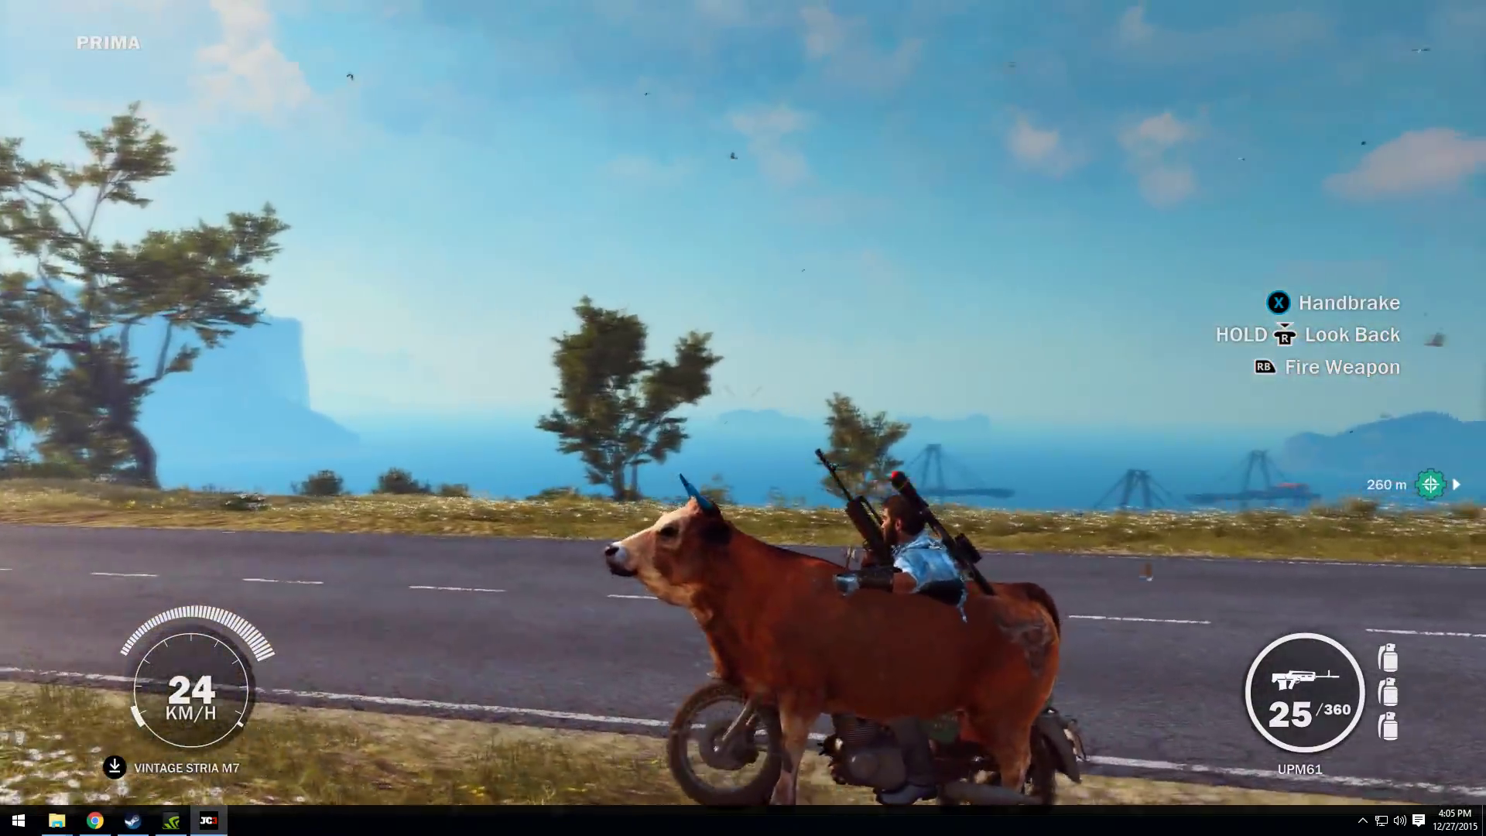